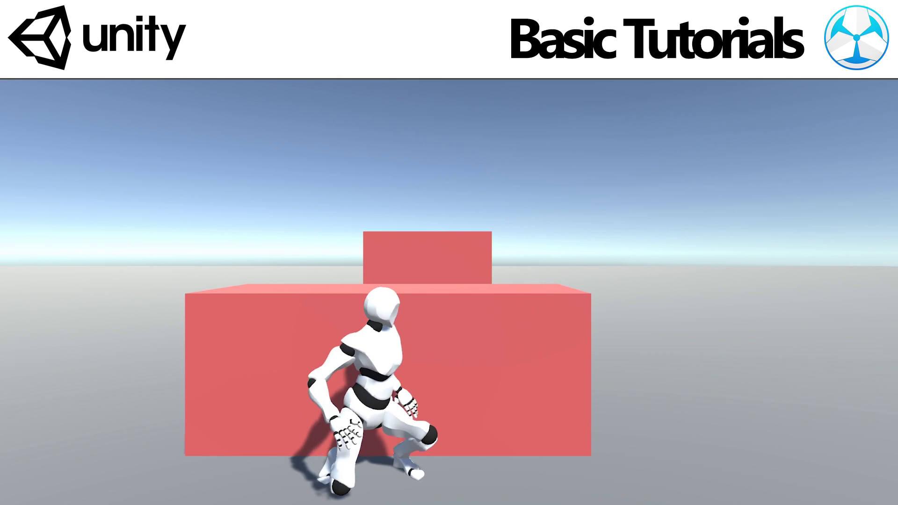
key(c)
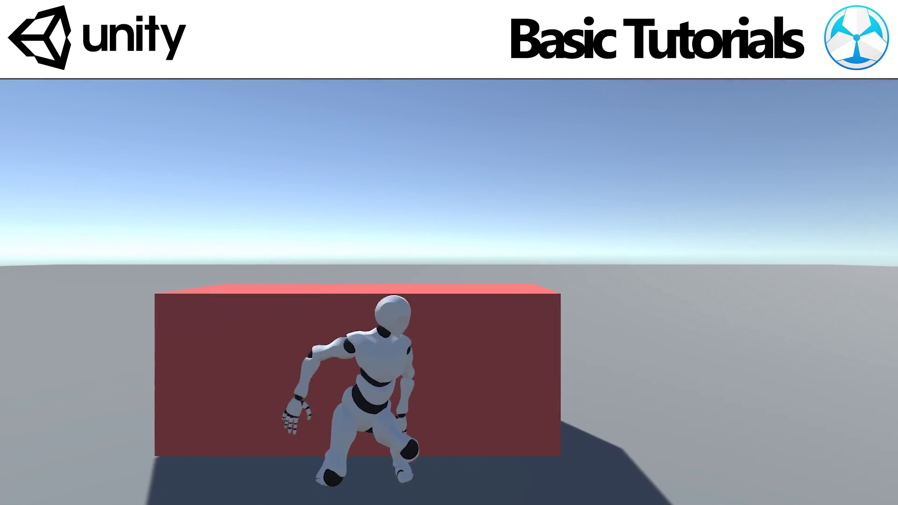
key(c)
key(d)
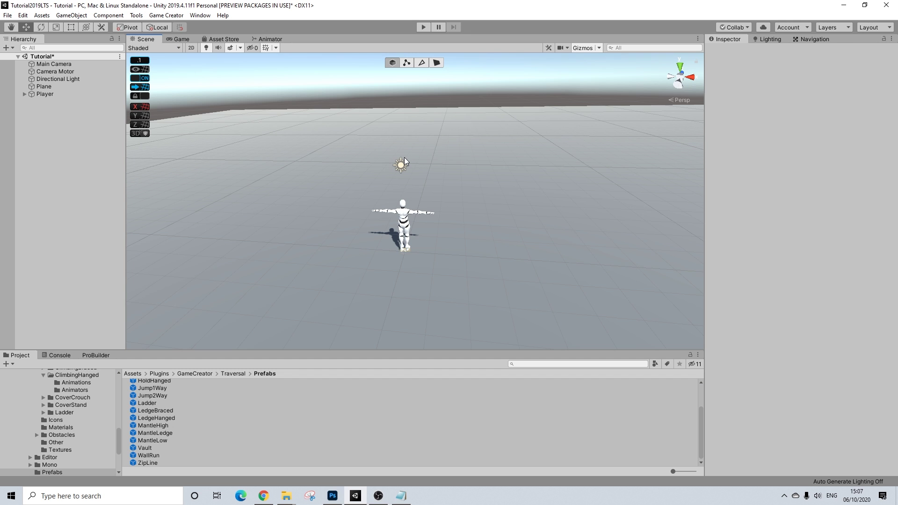
Step: Review the Player object's Player Character and Character Animator settings, including locomotion, input, inverse kinematics and ragdoll options
alt+drag(381, 163, 407, 163)
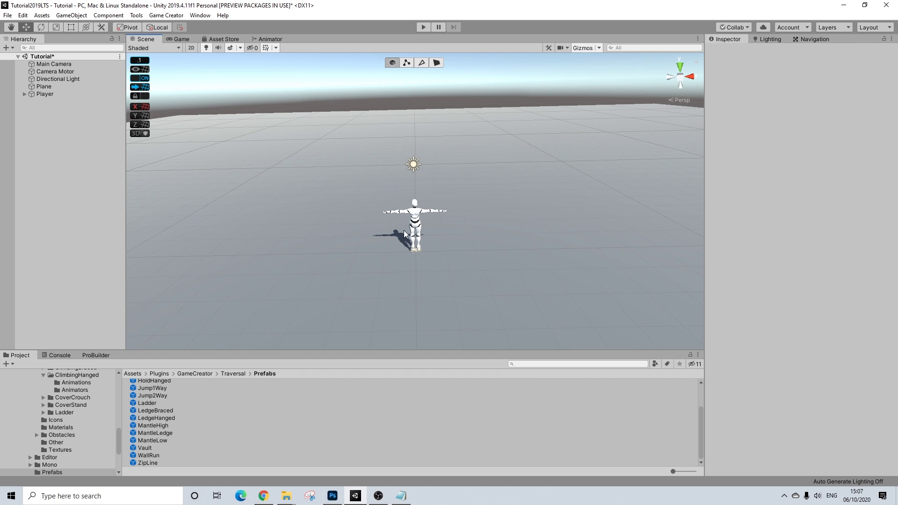
click(39, 94)
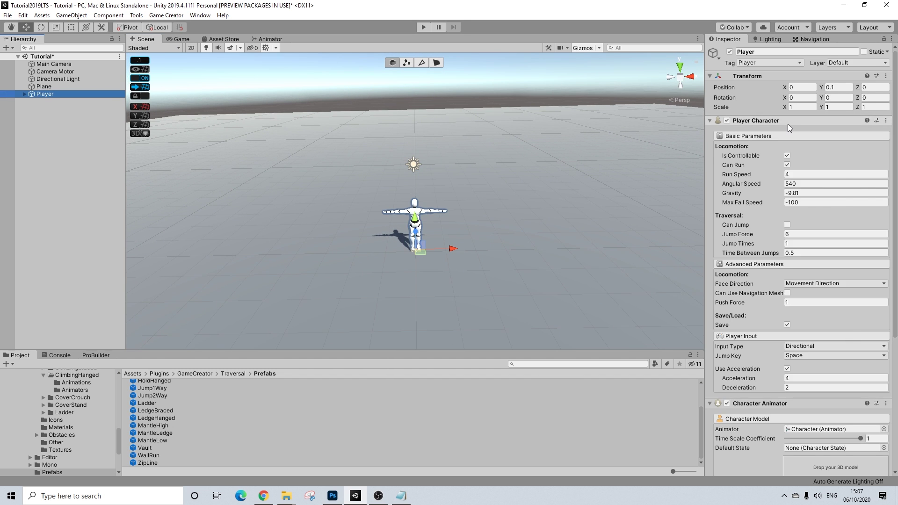
click(772, 121)
click(755, 130)
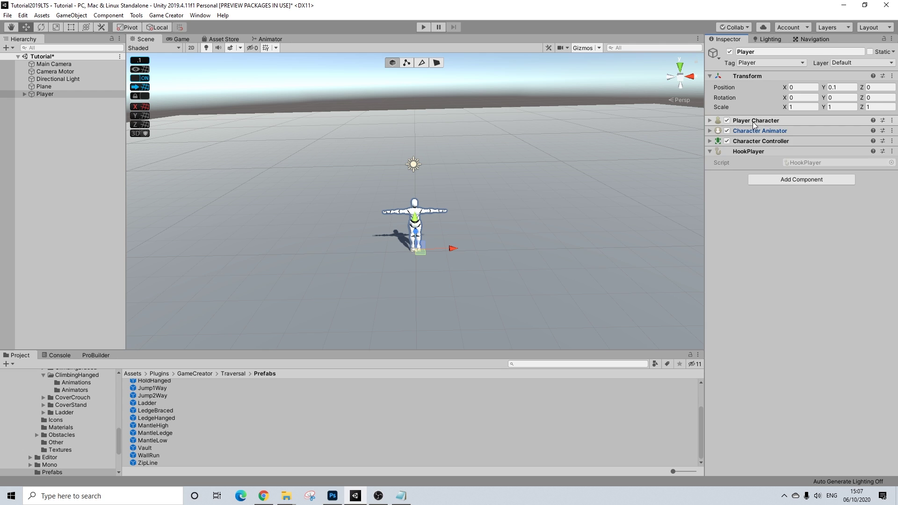
click(753, 121)
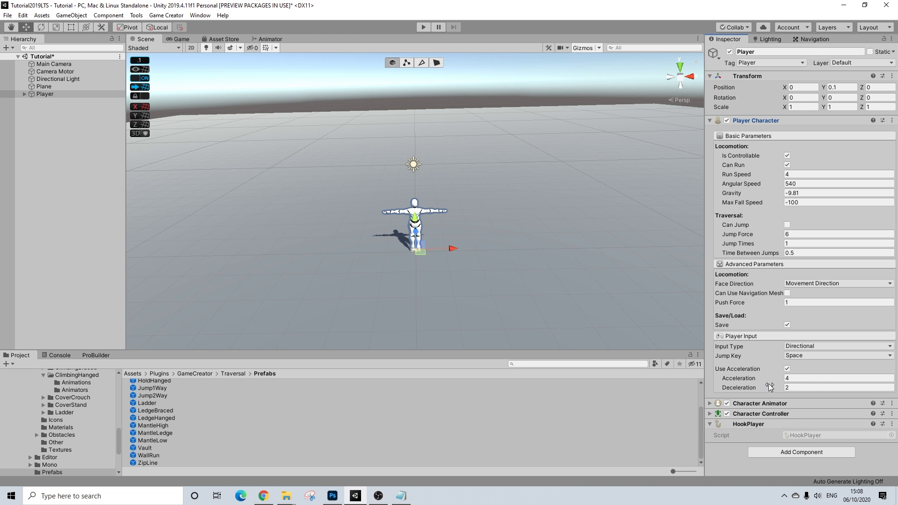
click(757, 402)
scroll(801, 329, down, 4)
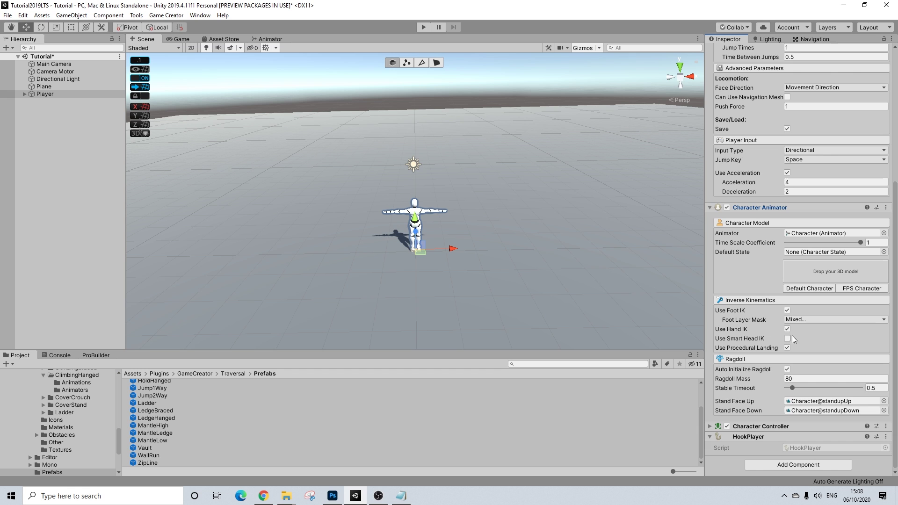
scroll(779, 281, up, 6)
click(762, 122)
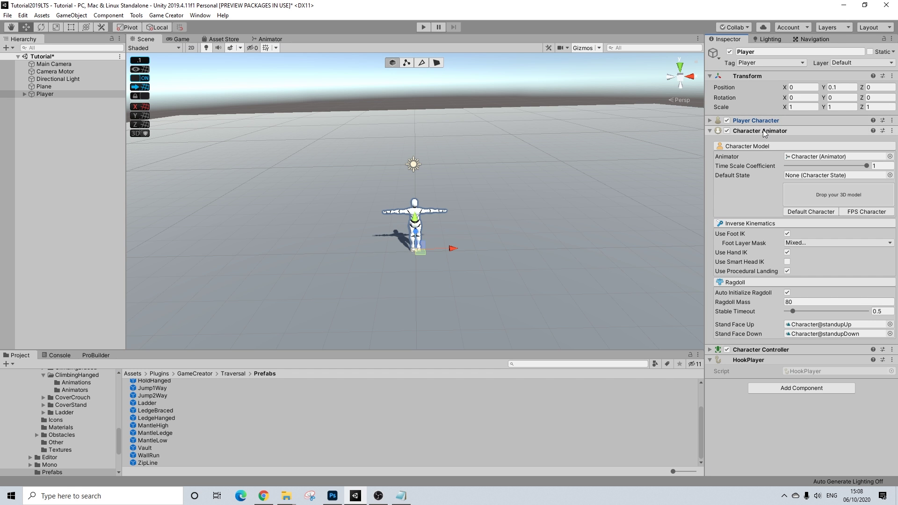
click(763, 130)
click(747, 76)
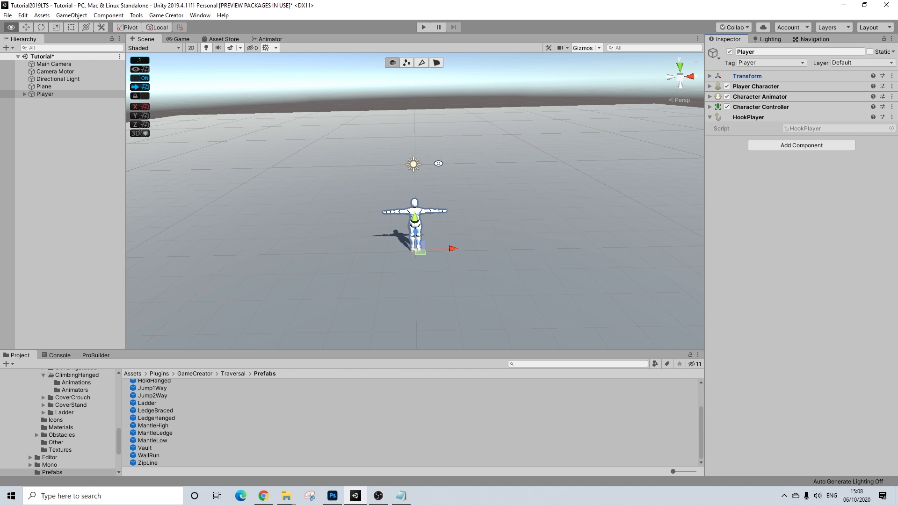
Step: Place the CoverCrouch prefab from the Traversal Prefabs folder on the plane in front of the Player
alt+drag(436, 164, 410, 165)
click(469, 74)
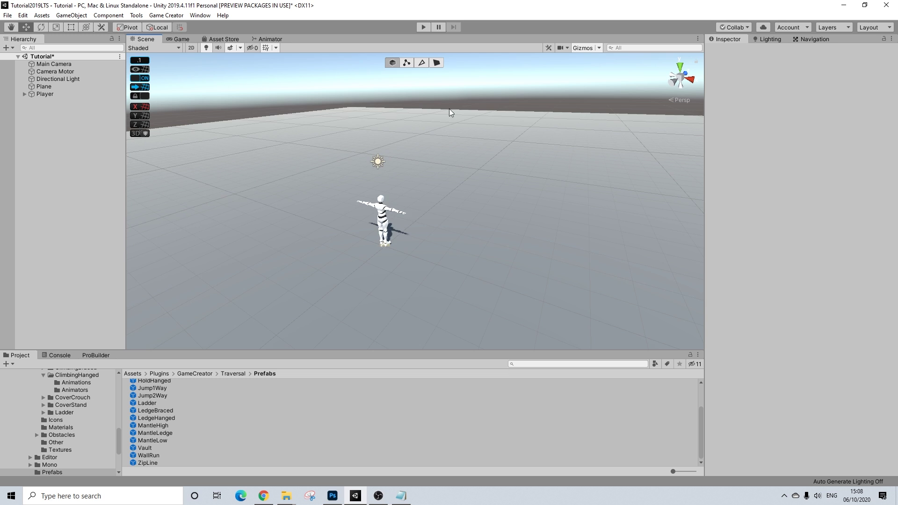
scroll(402, 219, up, 2)
mouse_move(400, 218)
alt+mouse_down()
mouse_move(426, 219)
mouse_move(392, 221)
alt+mouse_up()
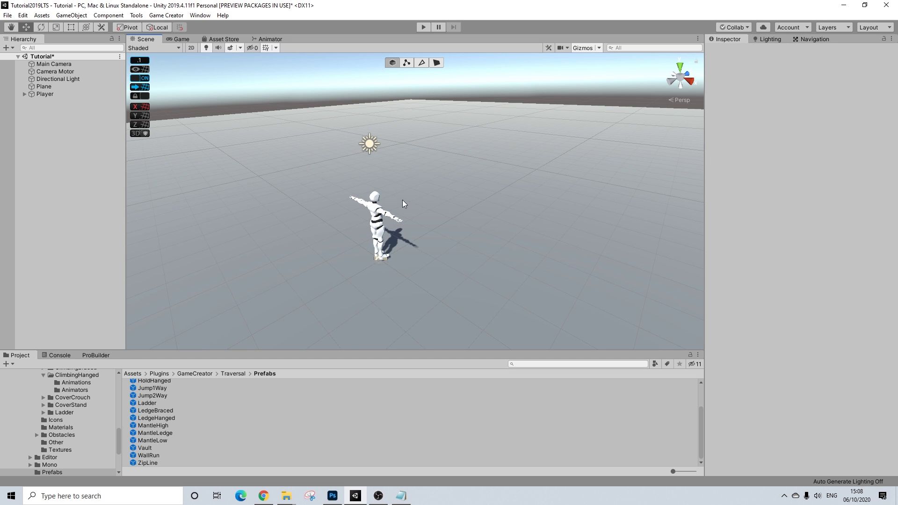
mouse_move(363, 228)
alt+mouse_down()
mouse_move(418, 237)
mouse_move(374, 239)
alt+mouse_up()
scroll(151, 415, up, 2)
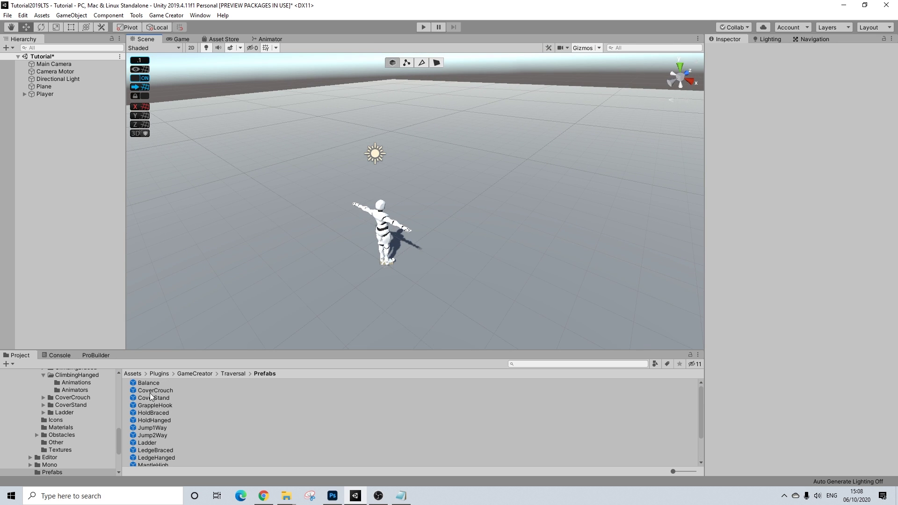
drag(157, 392, 456, 212)
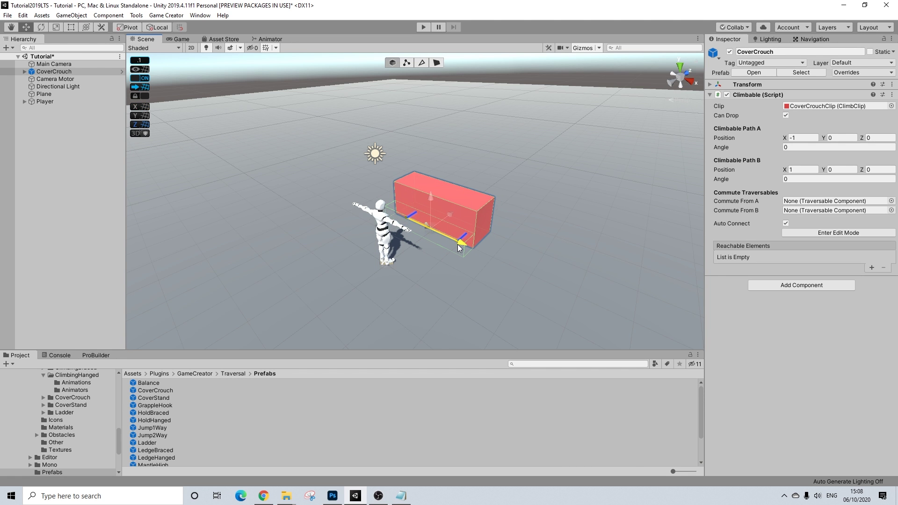
alt+drag(457, 244, 483, 269)
alt+drag(475, 229, 518, 225)
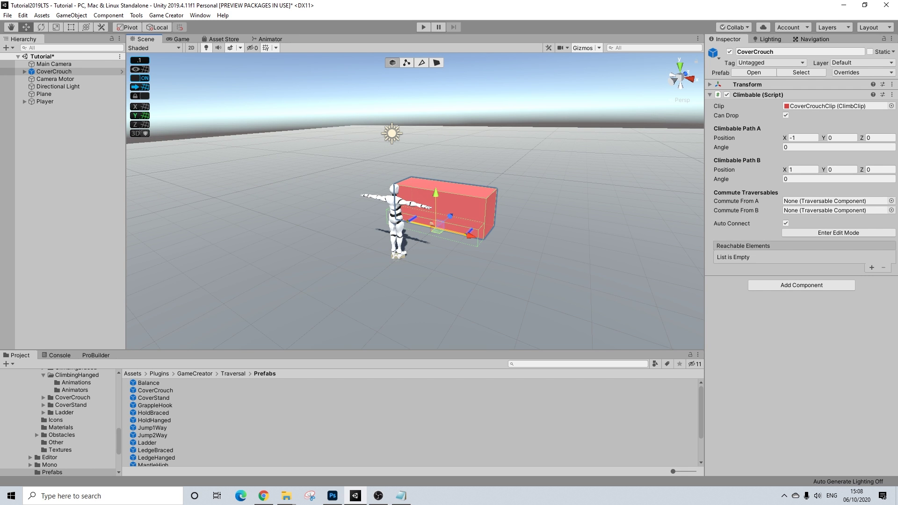
alt+drag(449, 212, 579, 255)
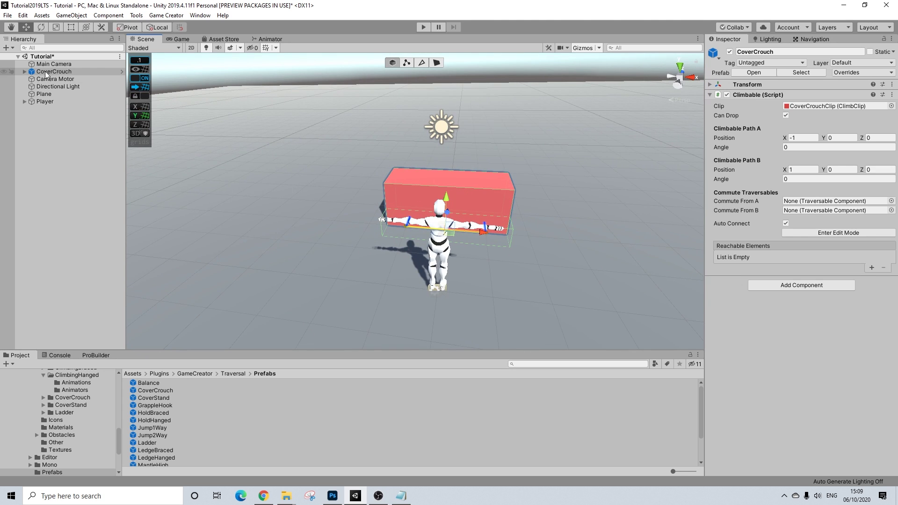
Step: Move CoverCrouch below Player in the scene hierarchy and unpack its prefab
drag(33, 75, 47, 105)
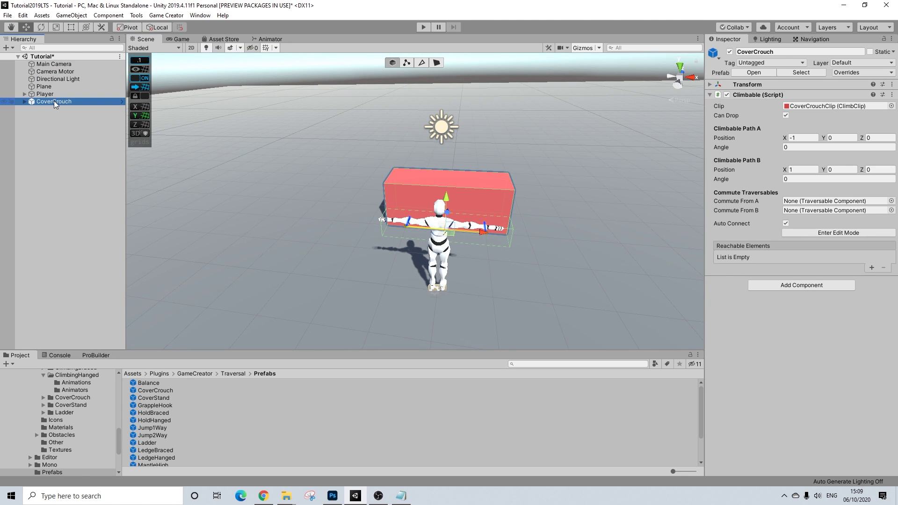
right_click(54, 100)
click(93, 206)
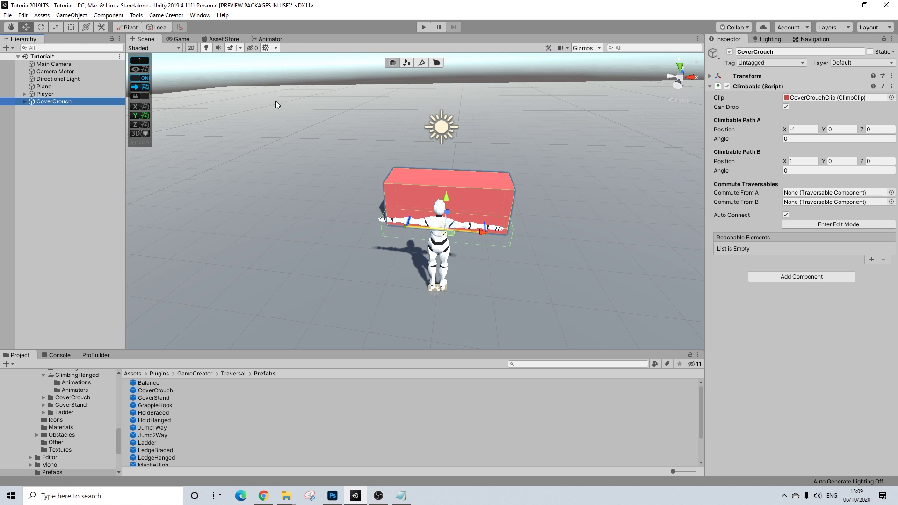
Step: Rename the unpacked cover object to CoverCrouchVault
click(797, 52)
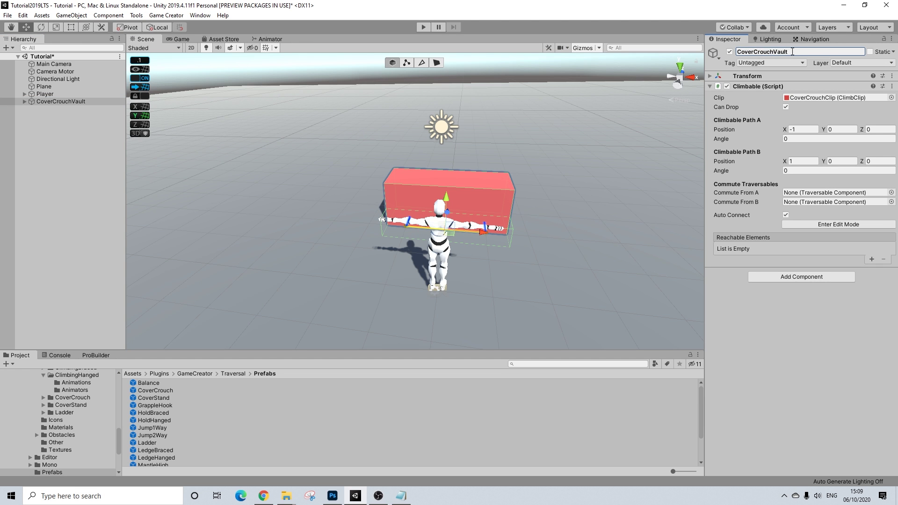
alt+drag(525, 151, 417, 150)
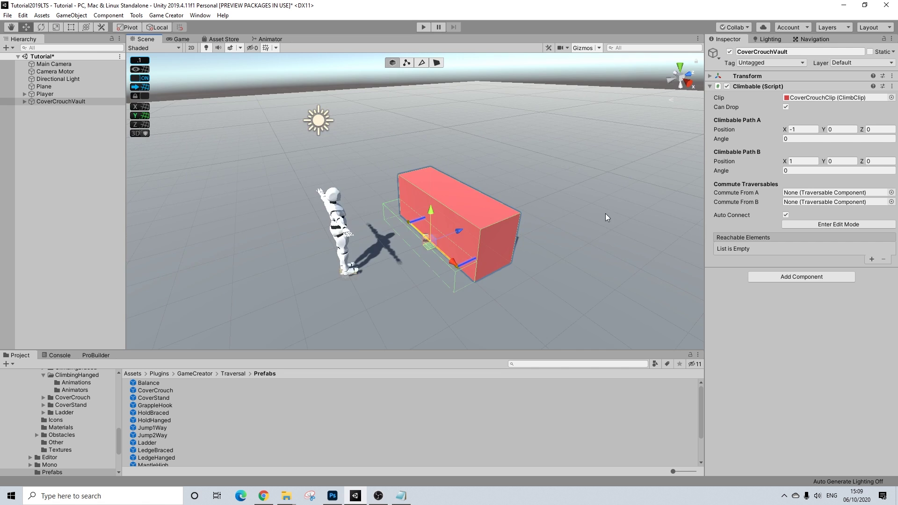
middle_drag(603, 213, 531, 154)
alt+drag(531, 154, 486, 171)
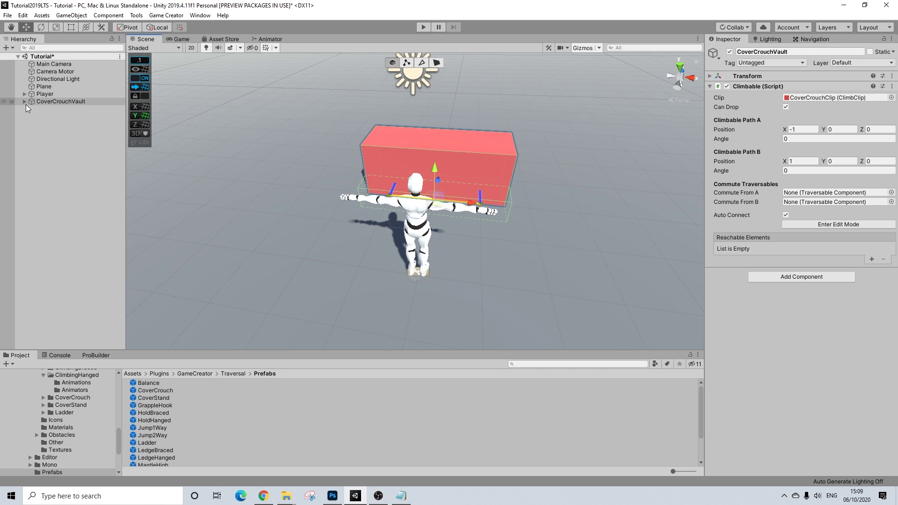
Step: Examine the Trigger and Actions children of CoverCrouchVault, checking the trigger's key code and the action's climbable target
click(27, 101)
click(25, 101)
click(53, 117)
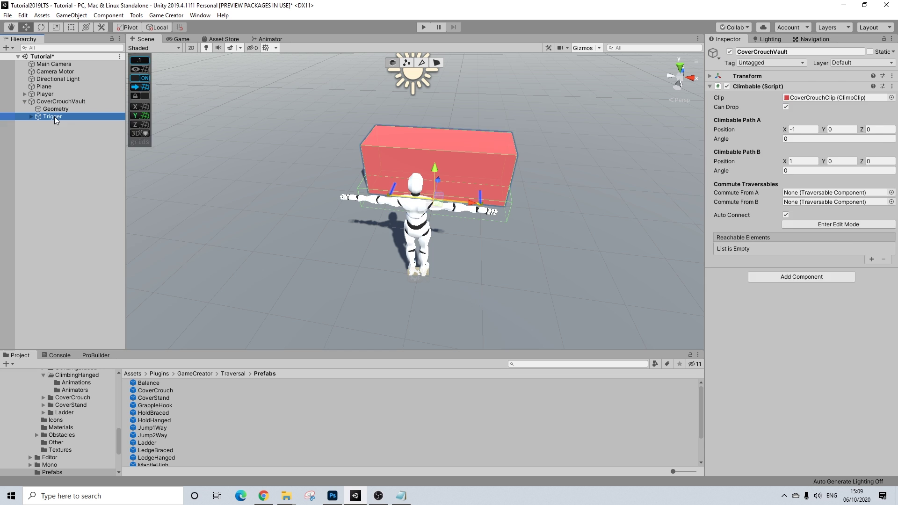
click(775, 207)
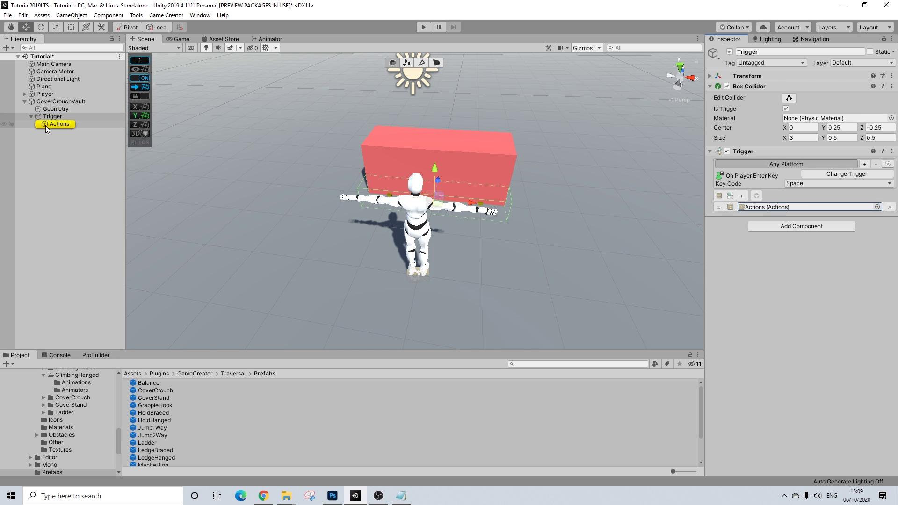
click(61, 124)
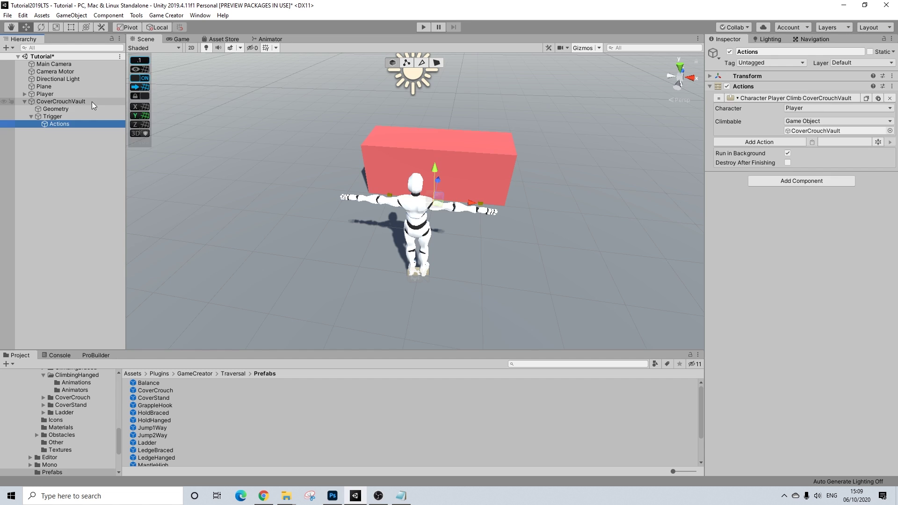
click(54, 117)
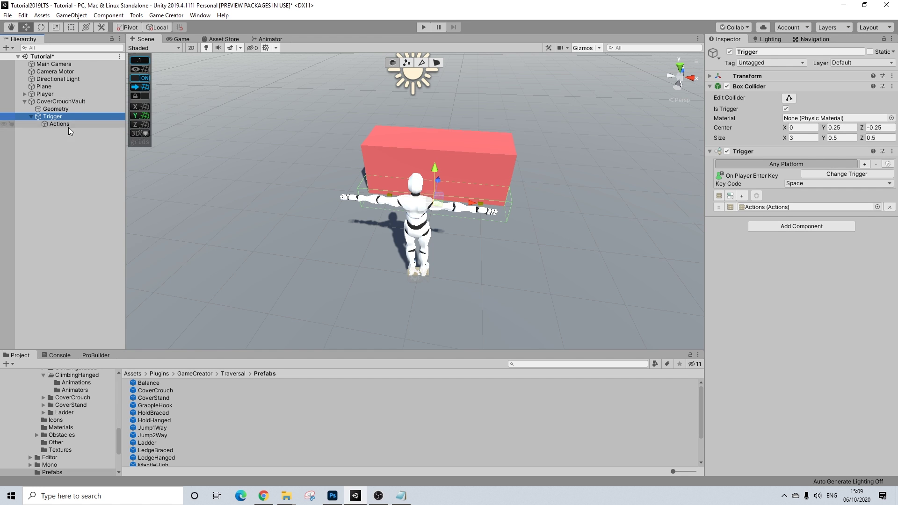
click(68, 125)
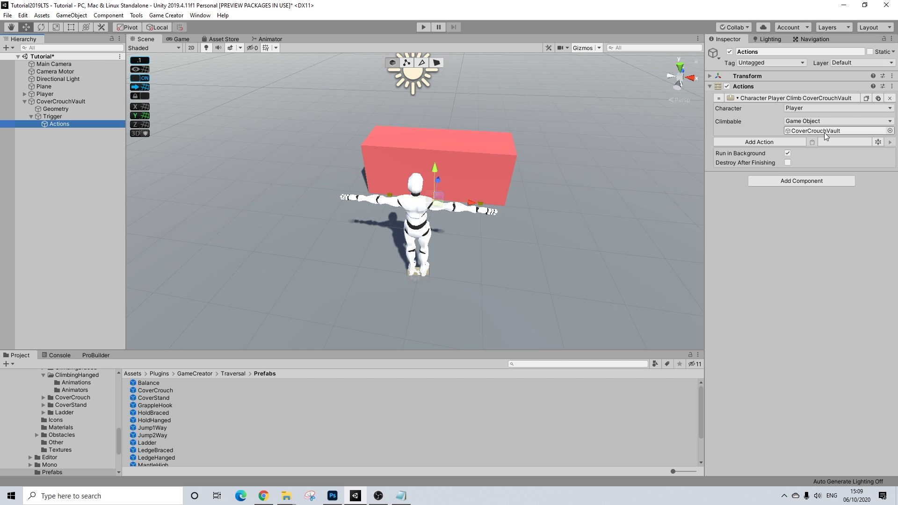
Step: Open the climb clip assigned to CoverCrouchVault and review its Input Key Drop and Input Key Traverse options
click(63, 102)
click(837, 98)
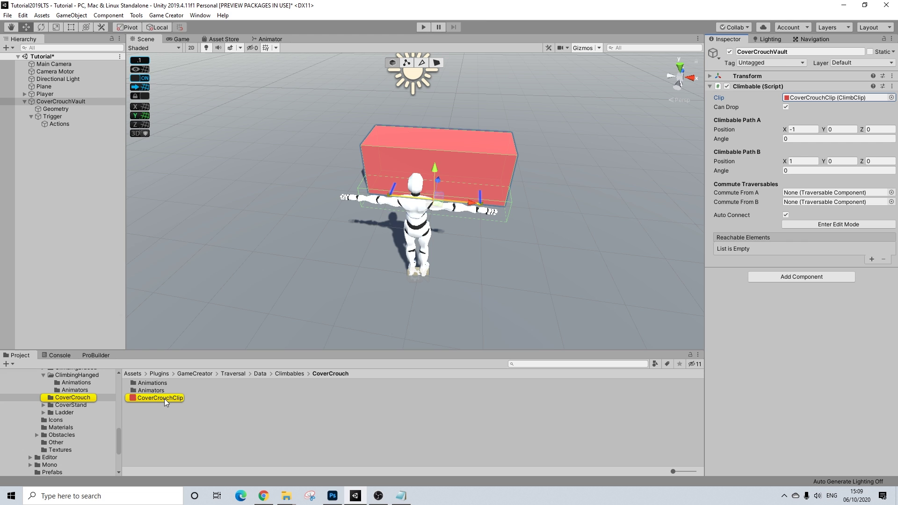
click(166, 398)
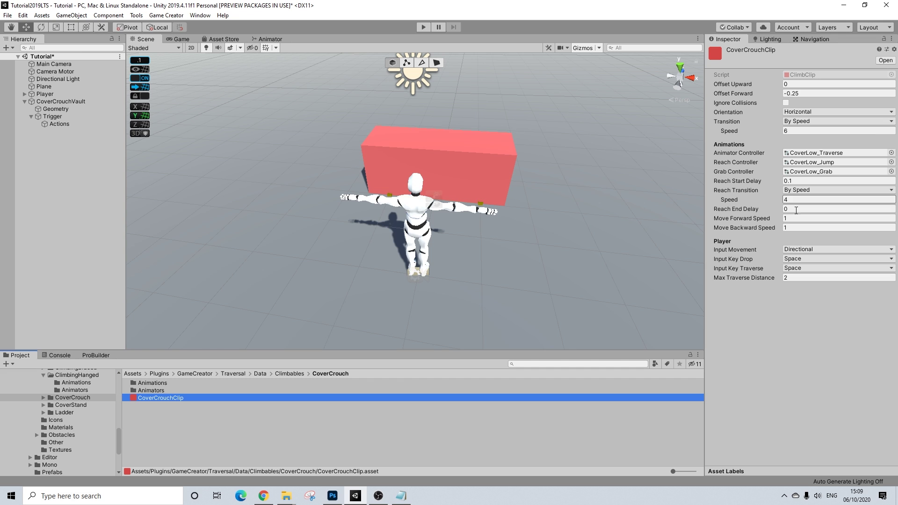
click(793, 269)
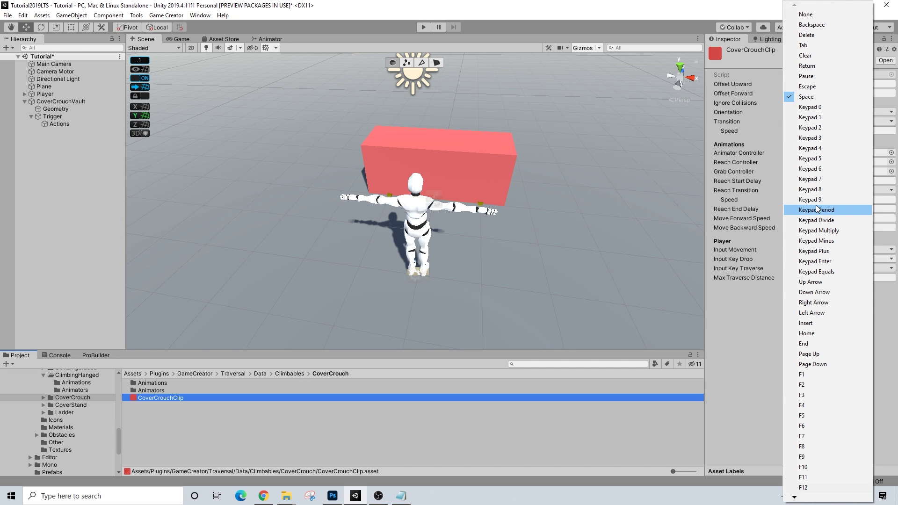
click(741, 320)
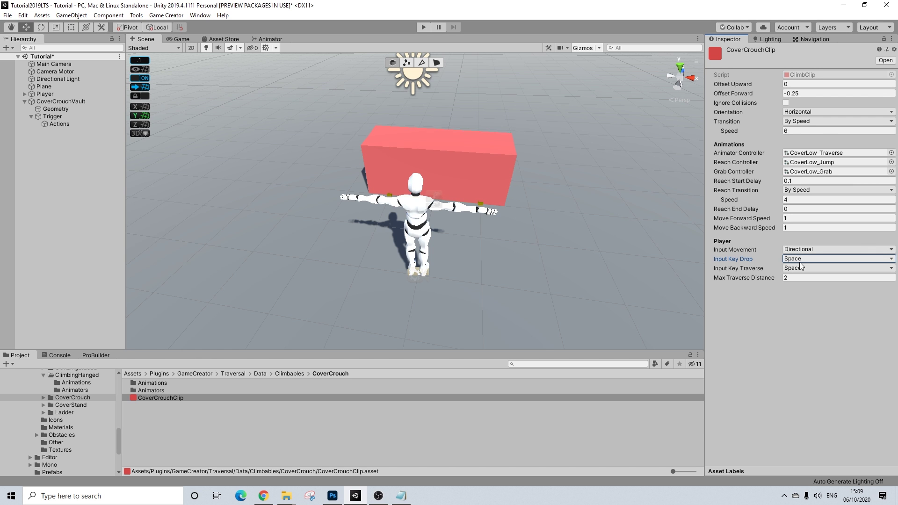
Step: Test the crouch cover in play mode: enter cover, move the character both ways along it, drop out, walk around the box, and stop playing
alt+drag(355, 191, 321, 165)
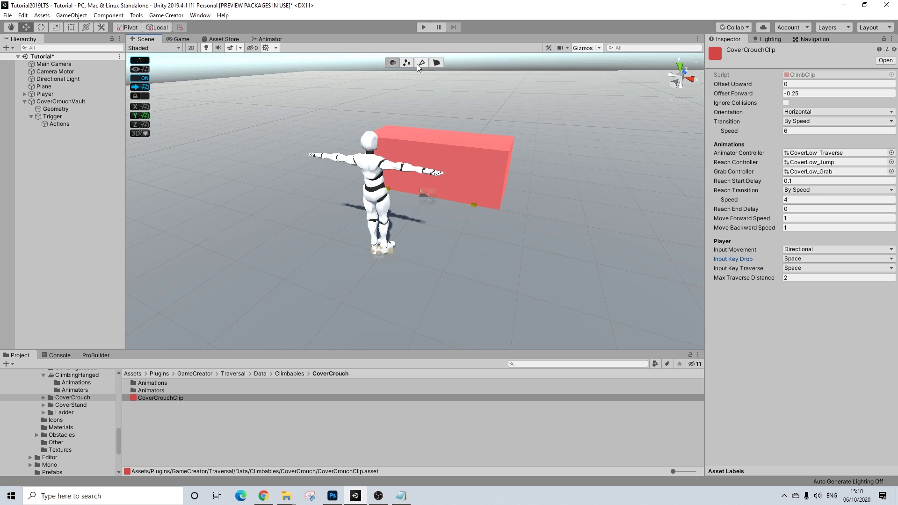
click(423, 28)
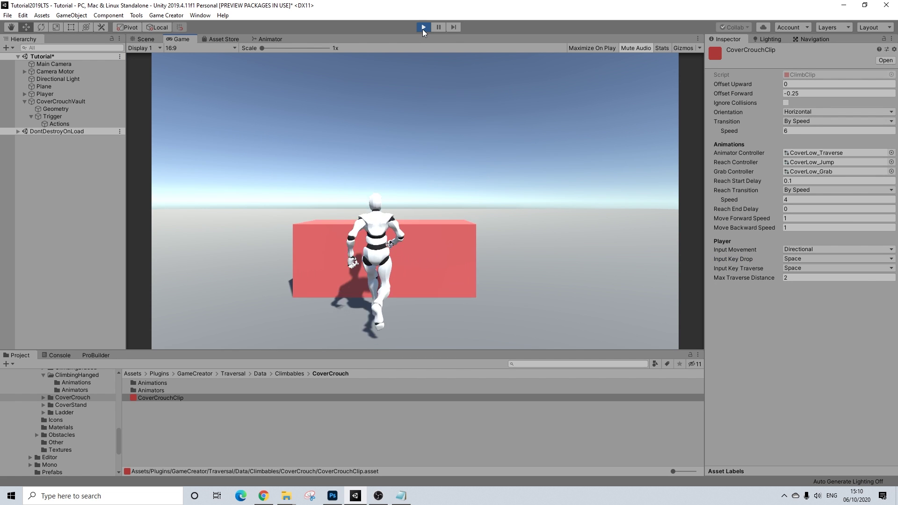
key(d)
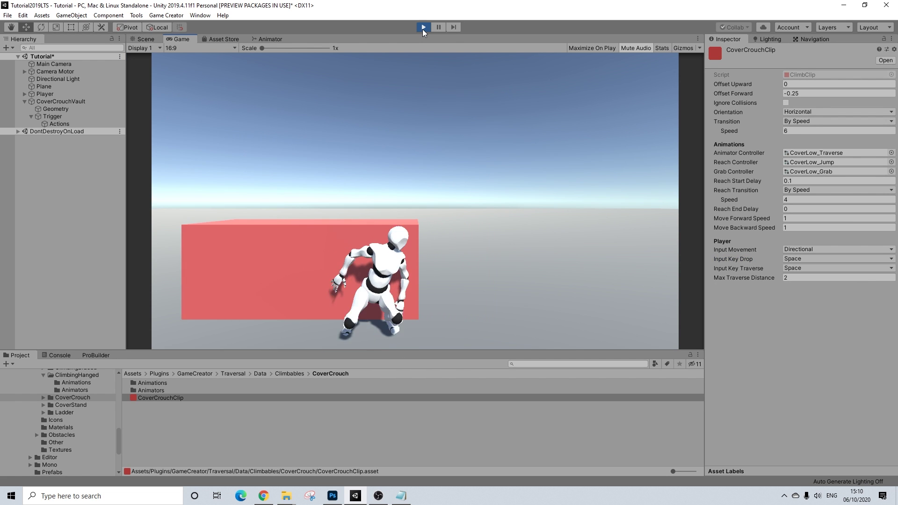
key(a)
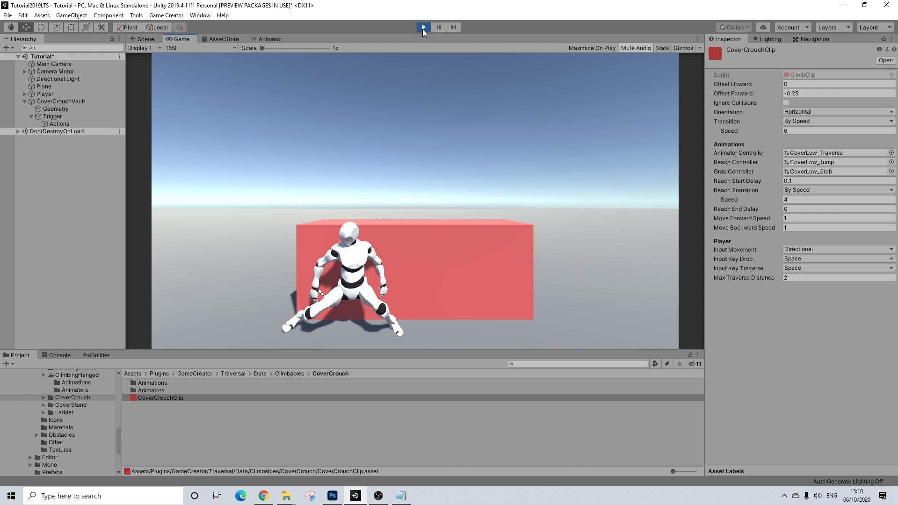
key(d)
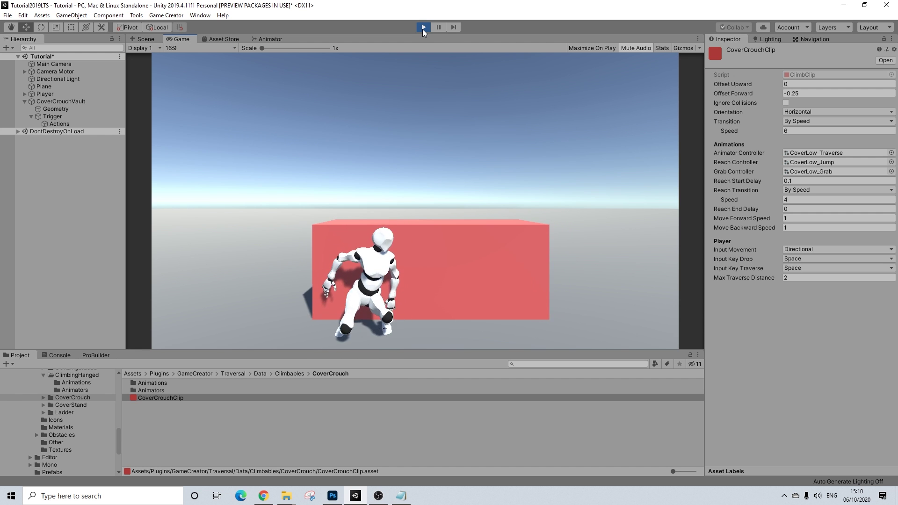
key(space)
key(a)
key(s)
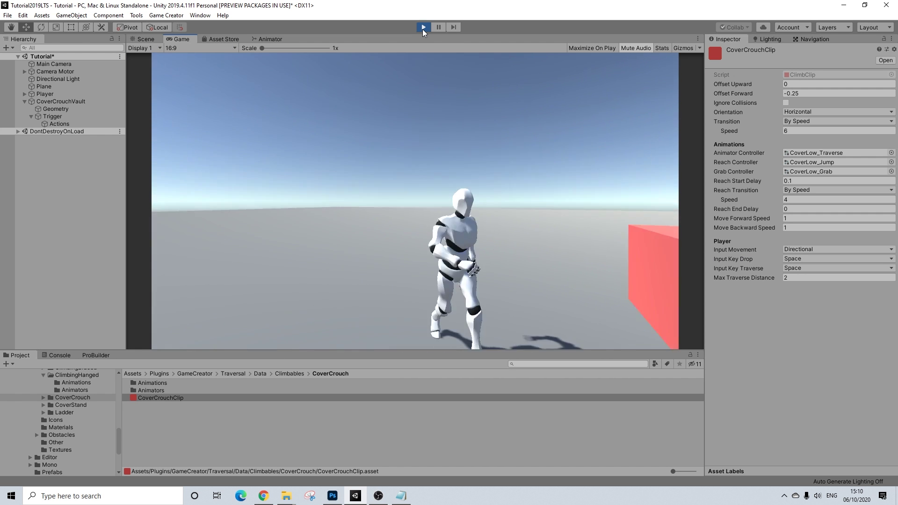
key(d)
key(w)
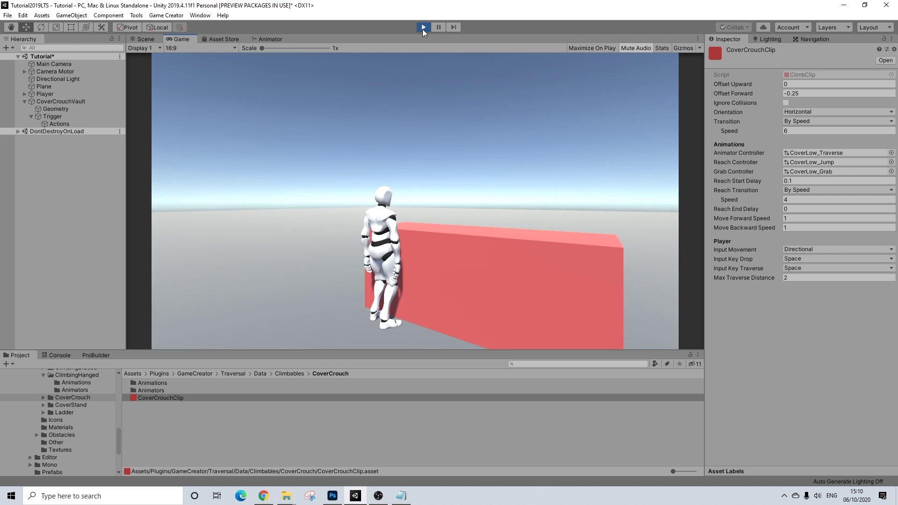
click(423, 27)
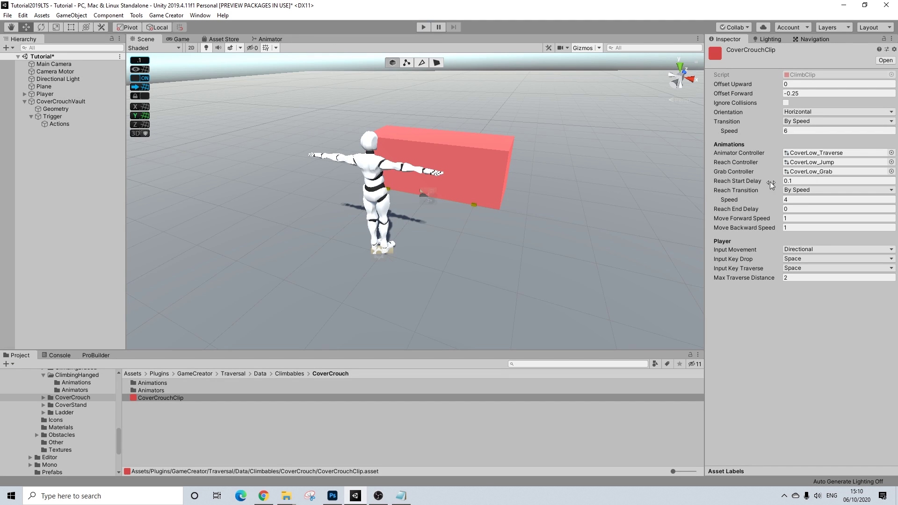
Step: Rename the Trigger child of CoverCrouchVault to TriggerA
click(19, 102)
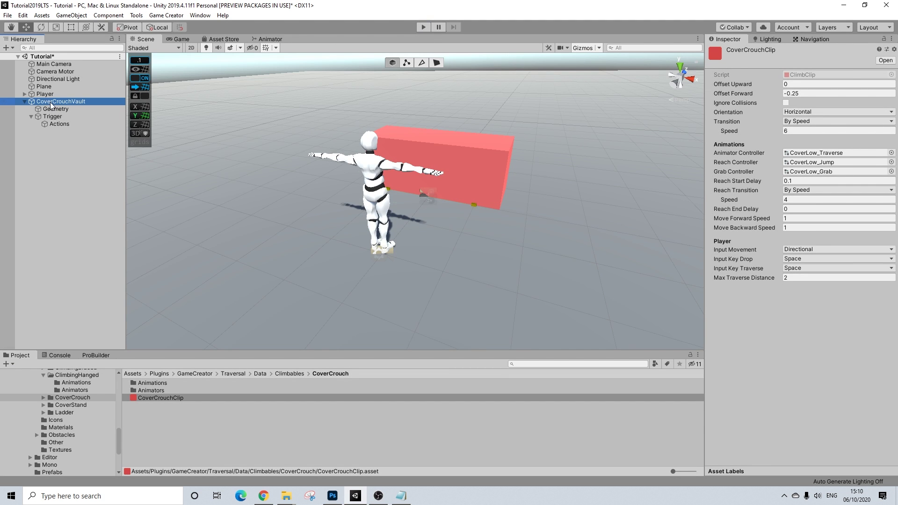
click(25, 101)
alt+drag(377, 154, 425, 175)
alt+drag(396, 204, 415, 212)
alt+drag(494, 170, 482, 154)
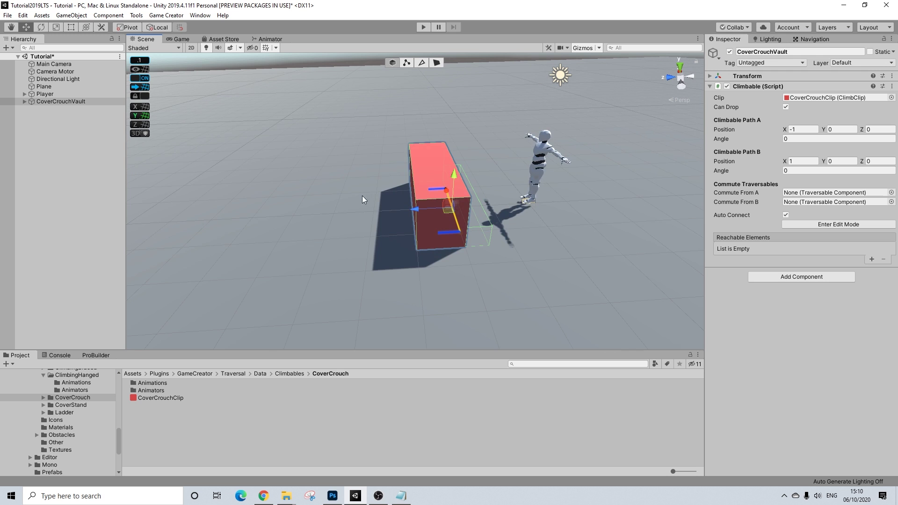
mouse_move(441, 184)
alt+mouse_down()
mouse_move(464, 186)
mouse_move(439, 187)
alt+mouse_up()
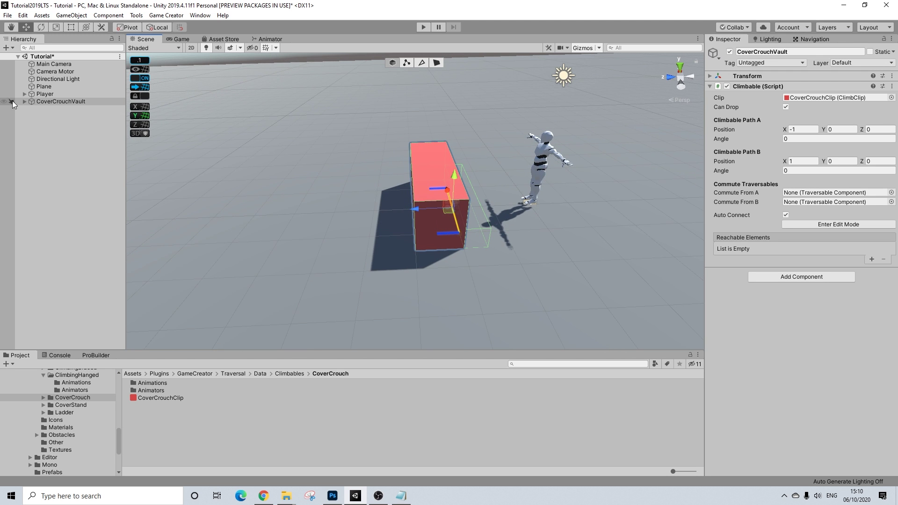
click(24, 101)
click(31, 117)
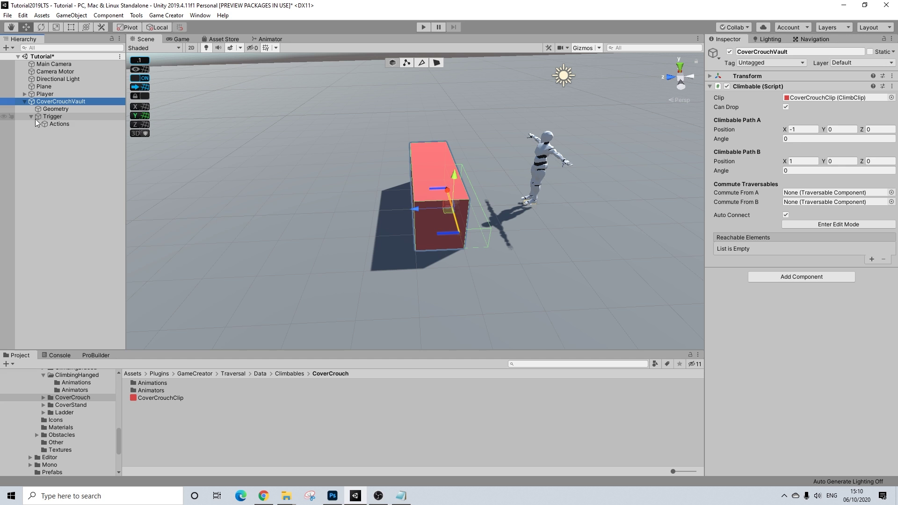
click(31, 117)
click(49, 116)
right_click(49, 116)
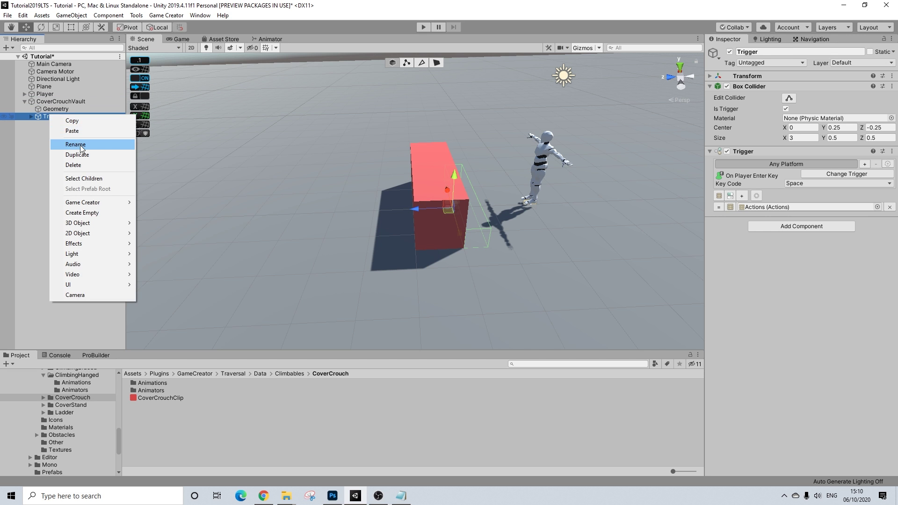
click(71, 144)
click(67, 119)
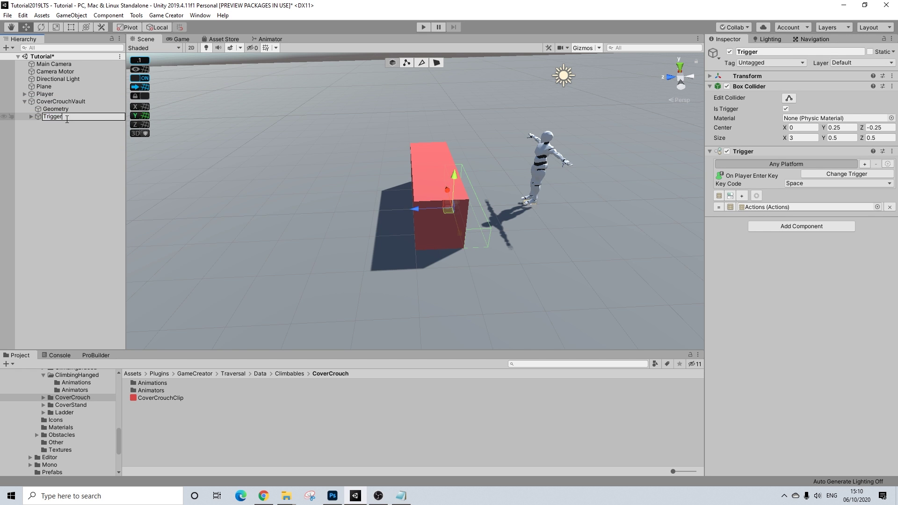
text(A)
key(Return)
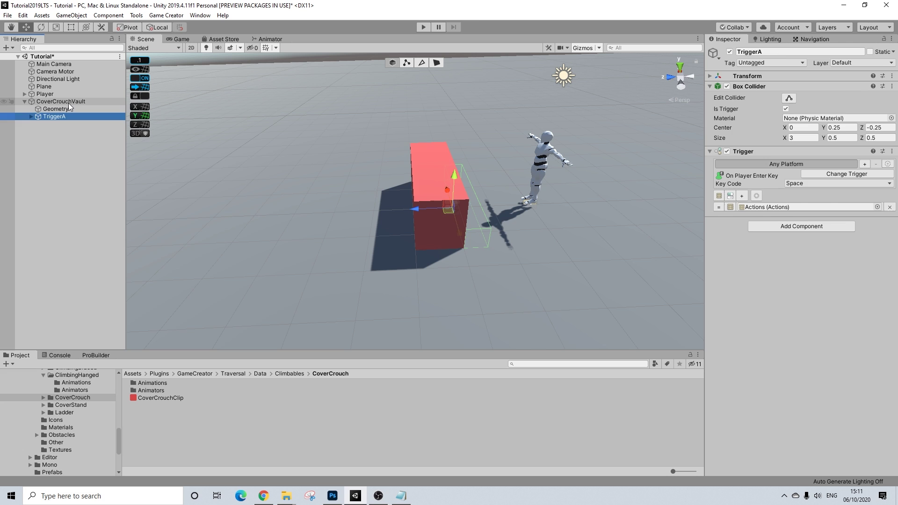
Step: Duplicate CoverCrouchVault, nest the copy under the original as its first child, and rename it SideB
click(68, 102)
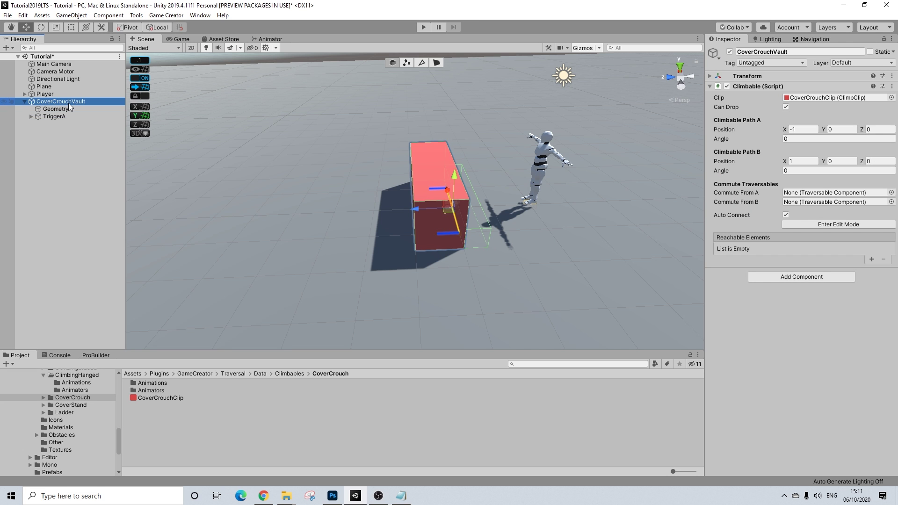
key(ctrl+d)
drag(56, 123, 54, 106)
right_click(56, 108)
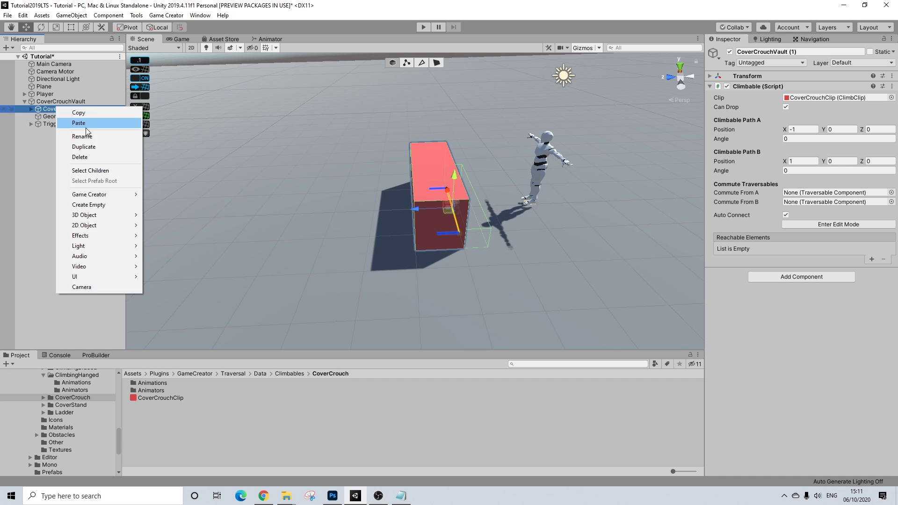
click(85, 135)
text(Side)
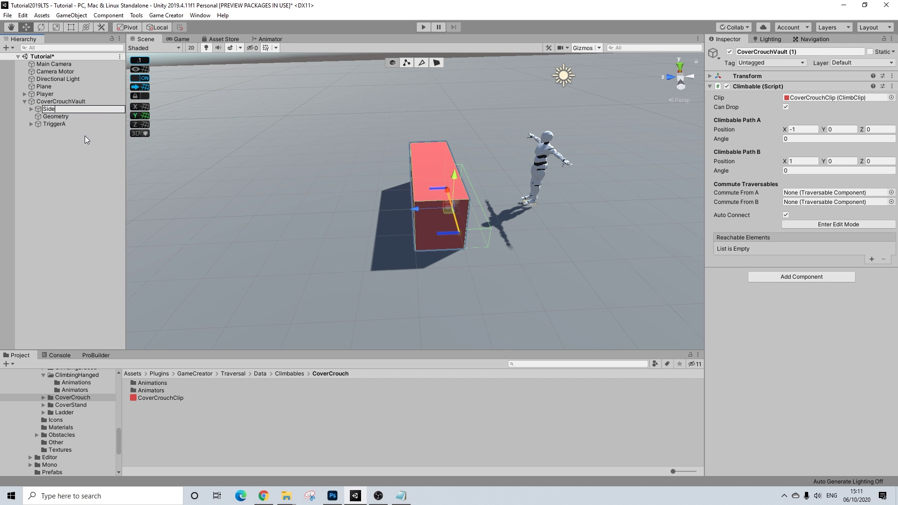
key(BackSpace)
text(B)
key(Return)
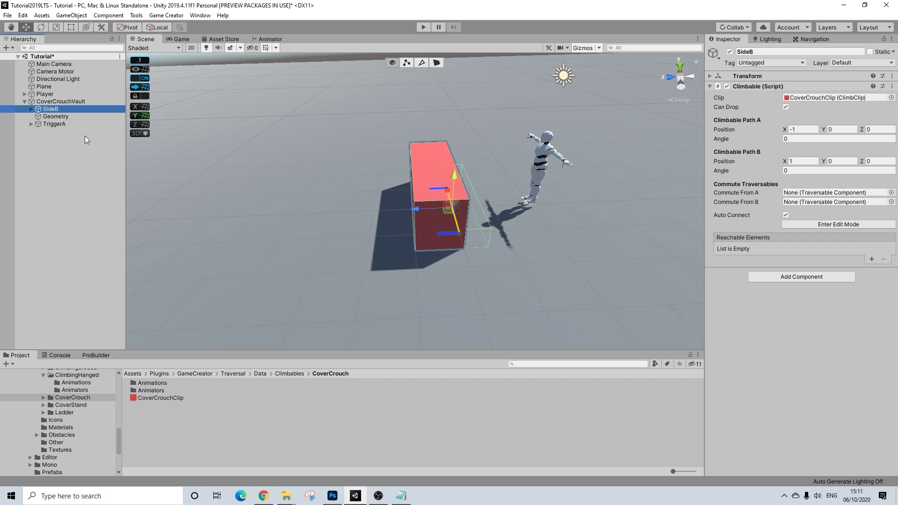
Step: Rotate SideB about 180 degrees around its vertical axis and move it so its path lies along the opposite side of the cover
click(41, 27)
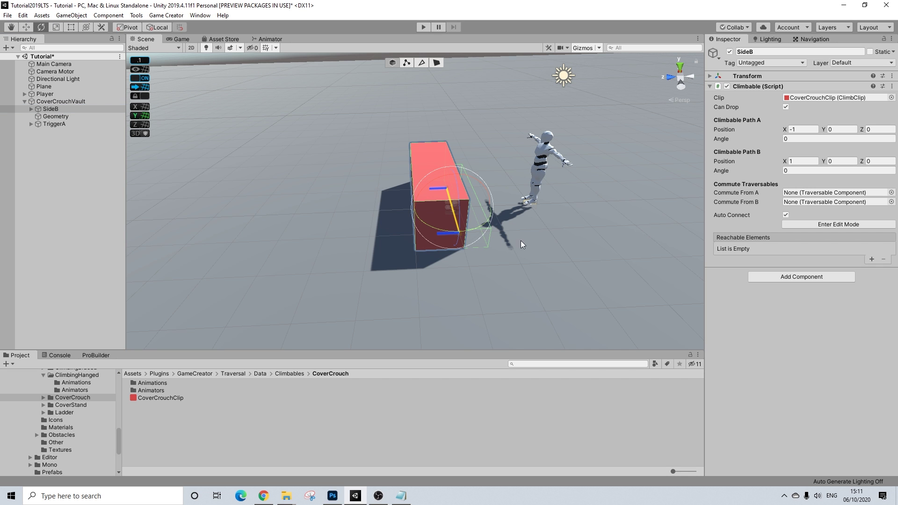
drag(468, 228, 239, 230)
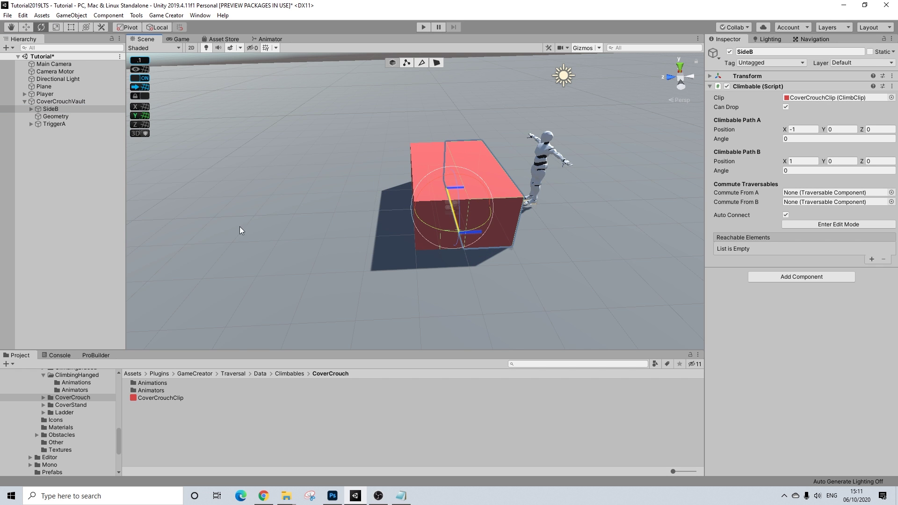
click(26, 28)
drag(494, 215, 379, 197)
Step: Delete the duplicate Geometry child inside SideB
click(37, 114)
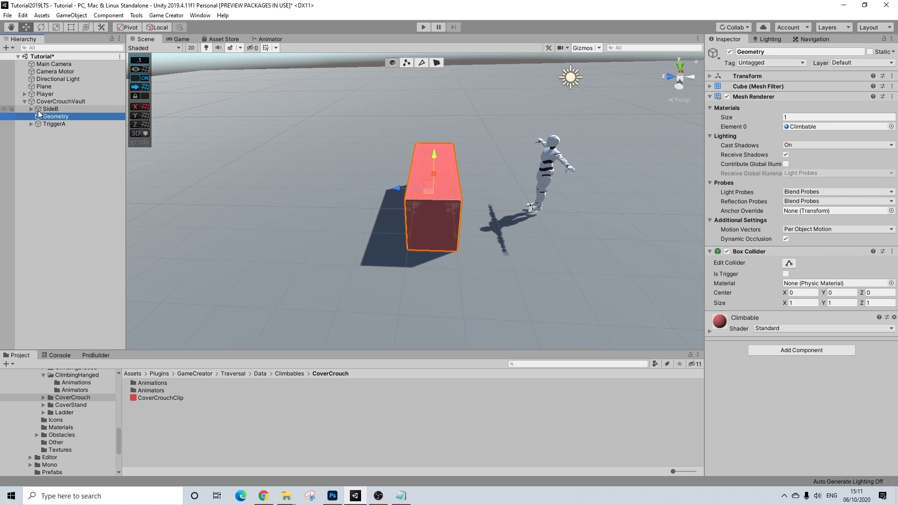
click(34, 109)
click(30, 108)
click(56, 117)
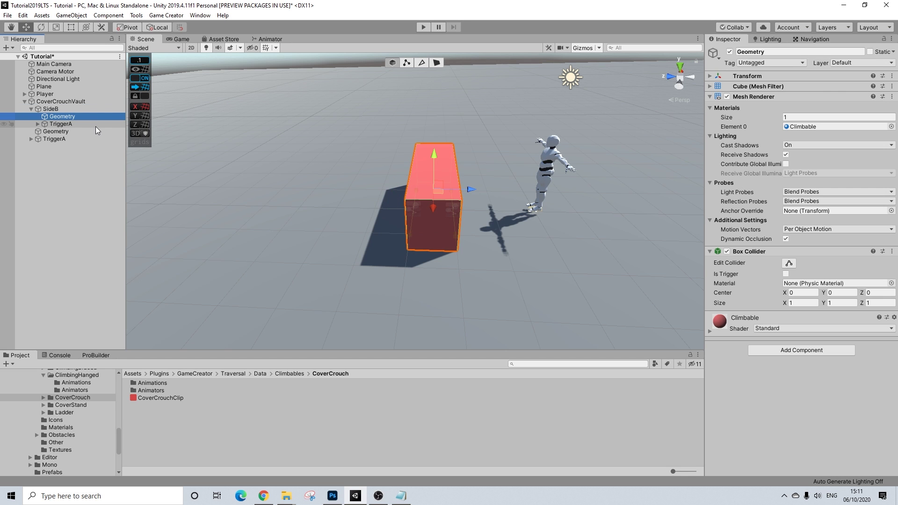
key(Delete)
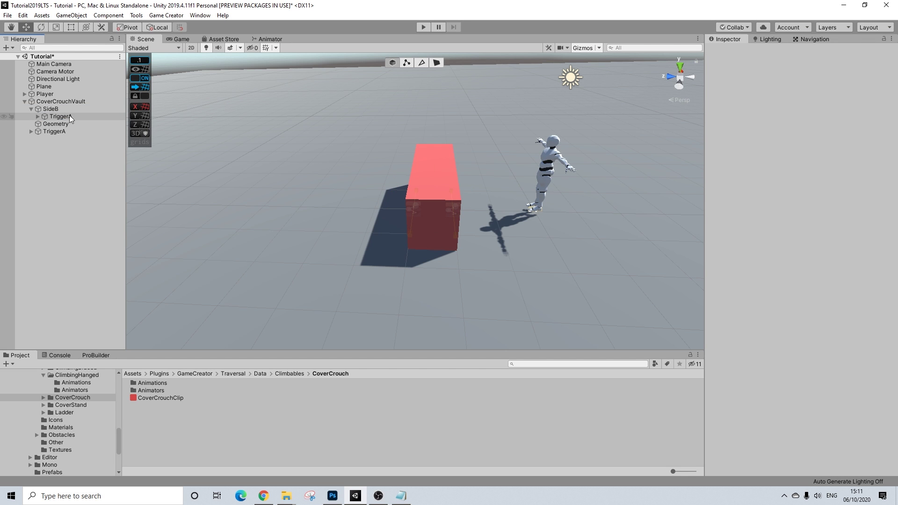
Step: Move SideB's TriggerA directly under CoverCrouchVault, below the original trigger, and rename it TriggerB
drag(69, 115, 55, 127)
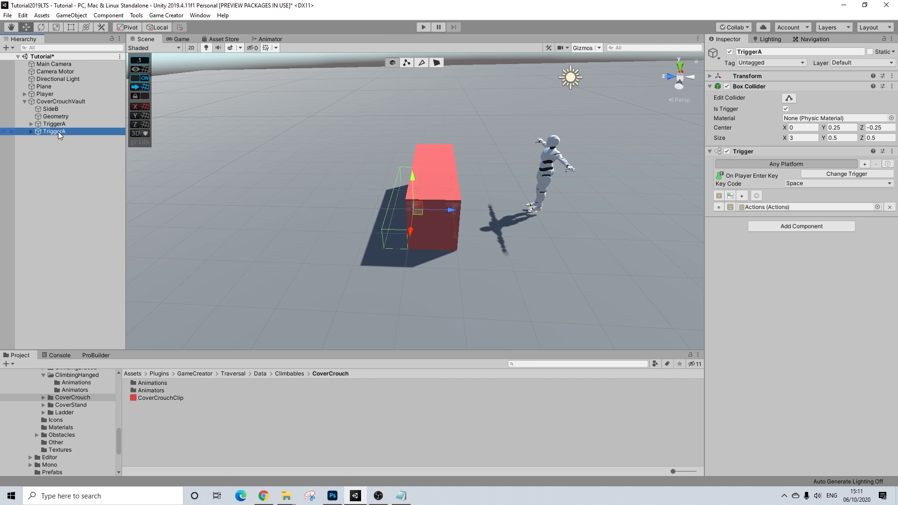
right_click(58, 130)
click(86, 162)
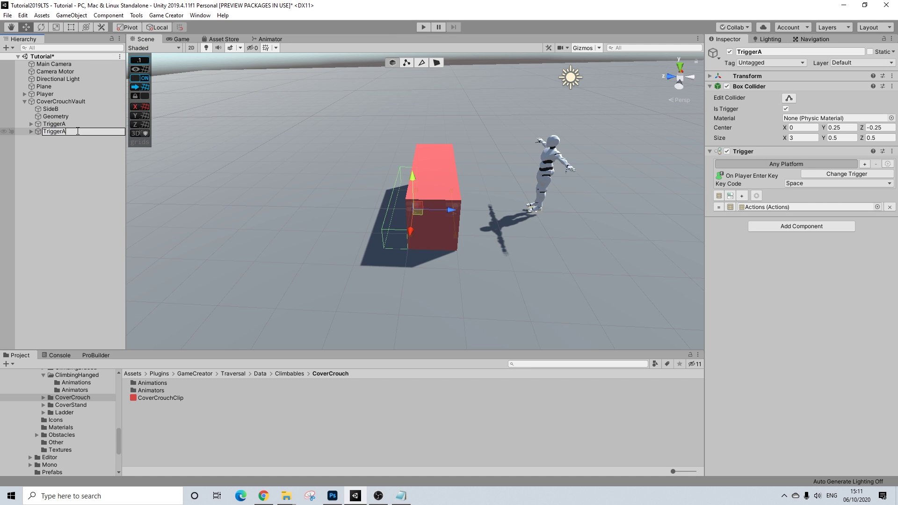
key(Return)
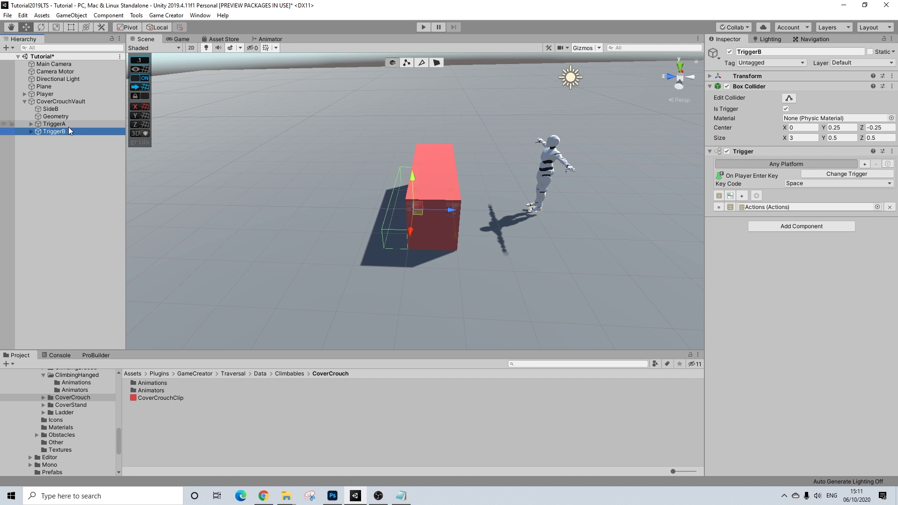
Step: Compare the climbable paths and Reachable Elements of CoverCrouchVault and SideB from both sides of the cover
alt+drag(470, 188, 288, 240)
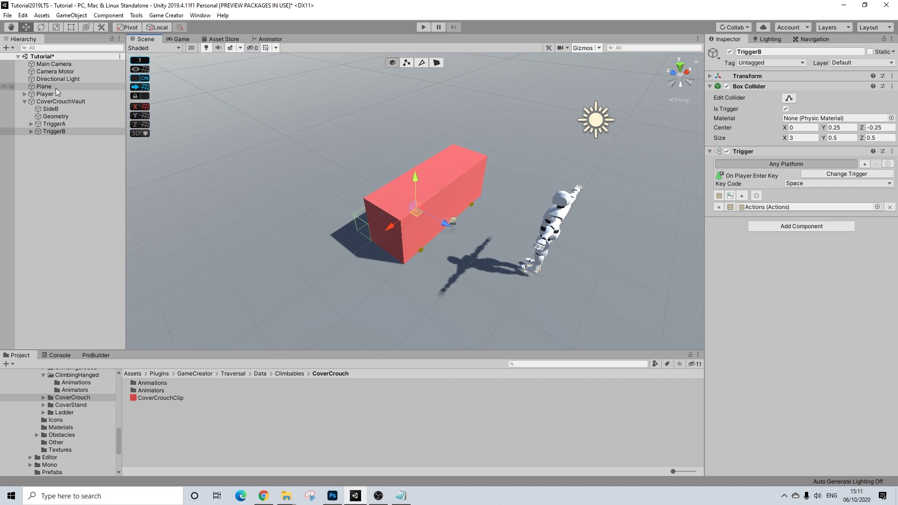
click(60, 104)
alt+drag(518, 188, 178, 160)
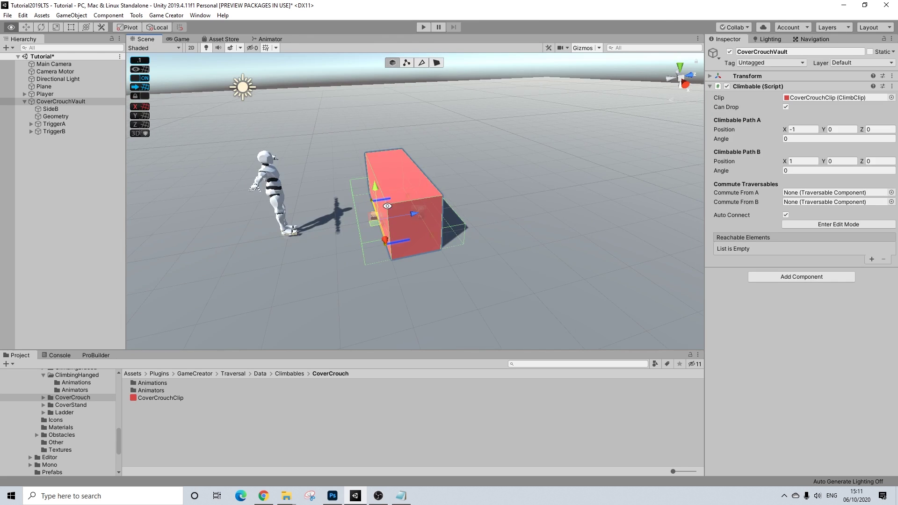
alt+drag(387, 206, 196, 229)
click(56, 109)
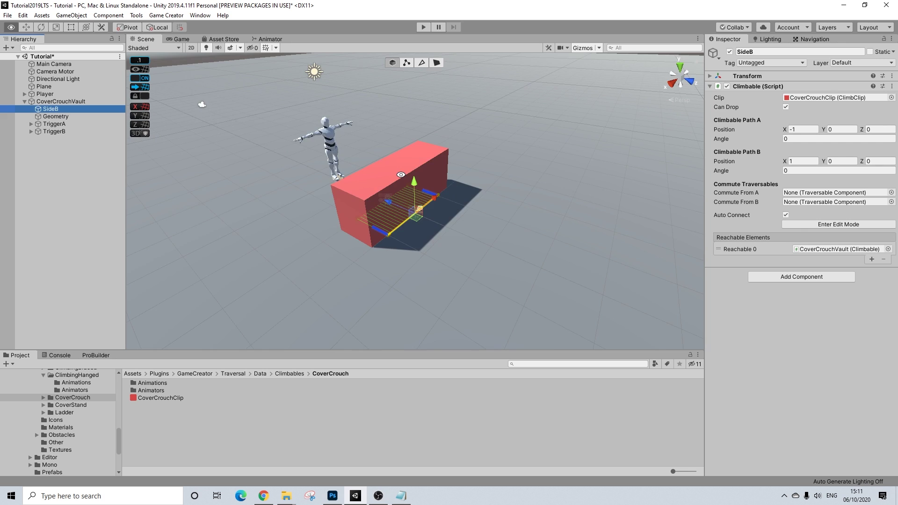
alt+drag(401, 175, 553, 178)
click(63, 103)
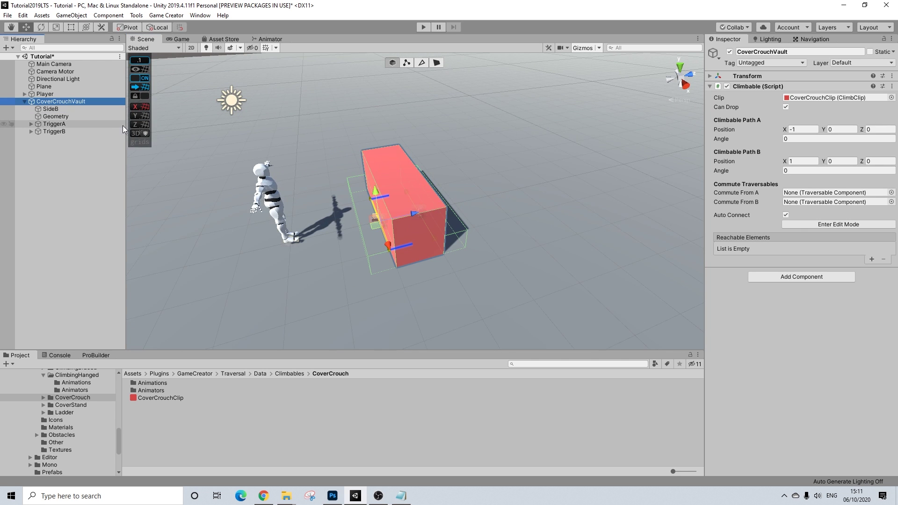
click(51, 108)
alt+drag(383, 159, 281, 138)
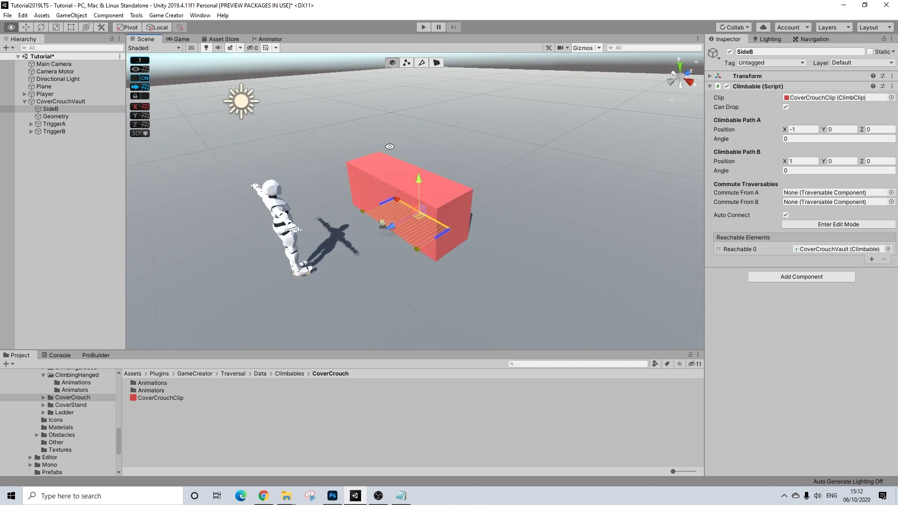
Step: Check the Geometry, TriggerA and TriggerB children of CoverCrouchVault, including the trigger colliders and their settings
click(60, 117)
click(55, 125)
click(52, 130)
click(57, 125)
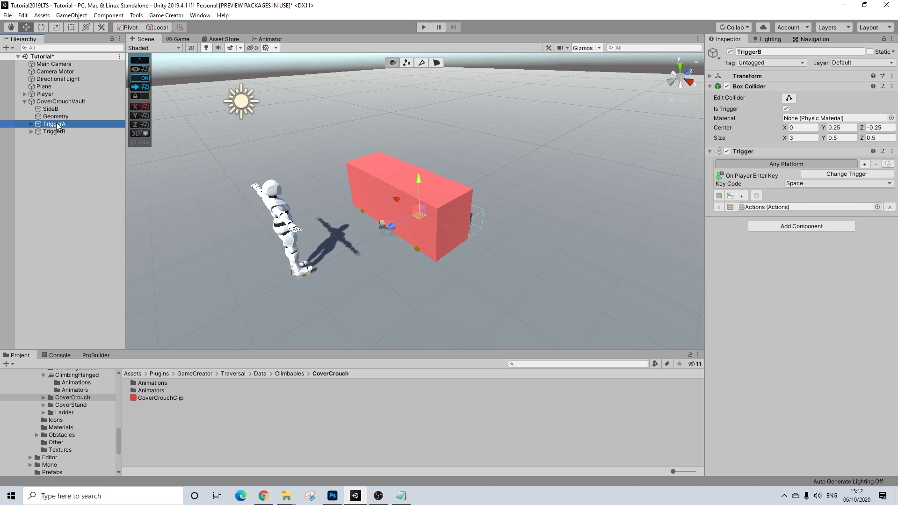
click(55, 132)
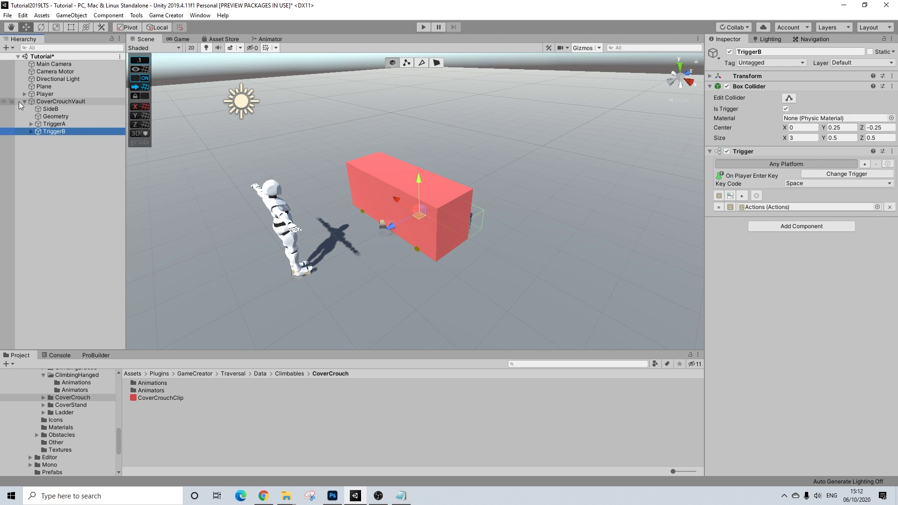
scroll(101, 409, up, 6)
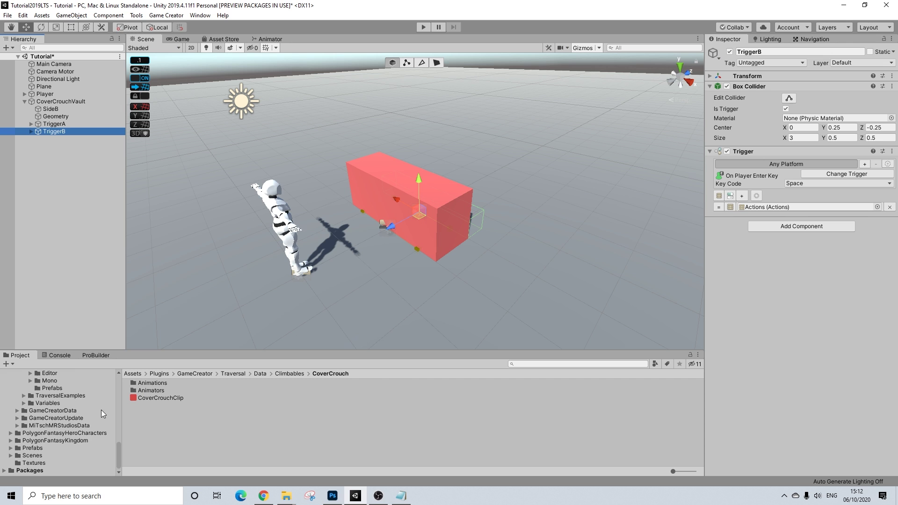
Step: Add the Vault prefab from the Traversal Prefabs folder to the scene and align it with the middle of the red cover block
scroll(56, 436, up, 3)
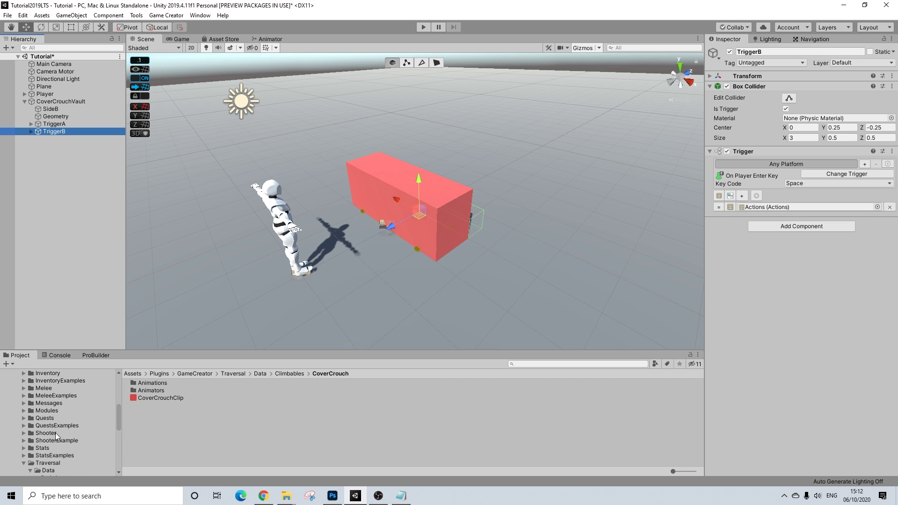
click(47, 463)
double_click(155, 406)
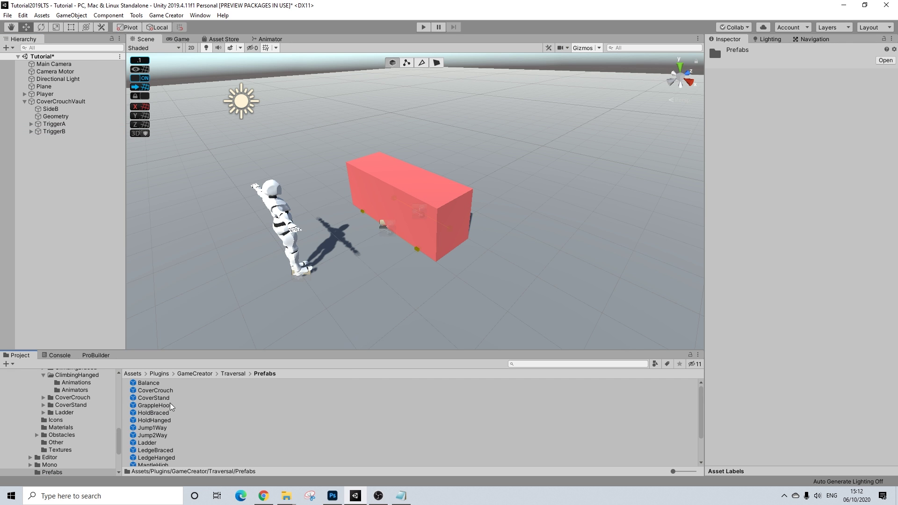
scroll(169, 410, down, 3)
drag(146, 450, 499, 268)
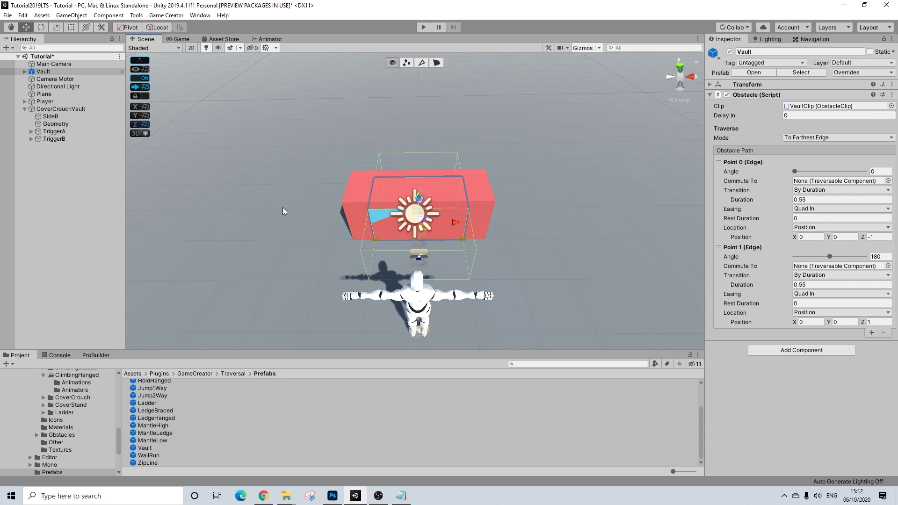
alt+drag(283, 212, 352, 136)
mouse_move(401, 189)
mouse_down()
mouse_move(402, 179)
mouse_move(627, 209)
mouse_move(707, 172)
mouse_move(461, 155)
mouse_move(418, 183)
mouse_up()
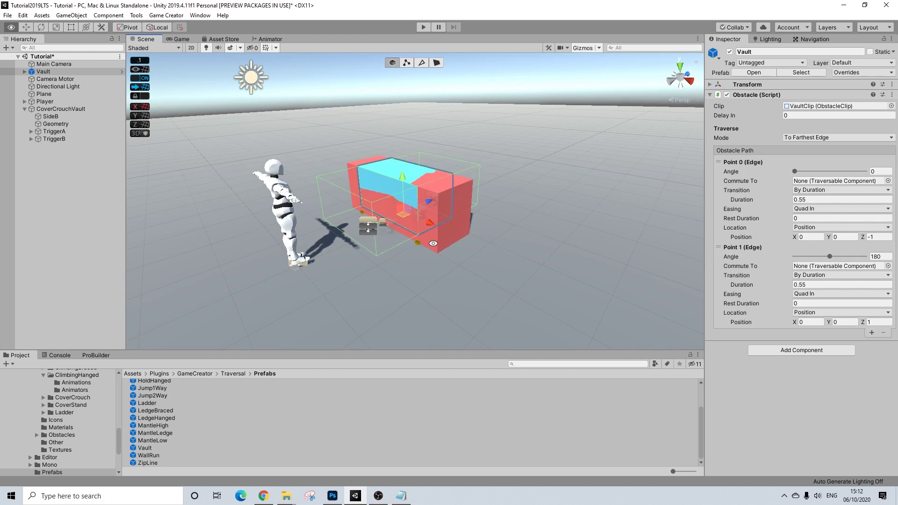
alt+drag(433, 243, 413, 198)
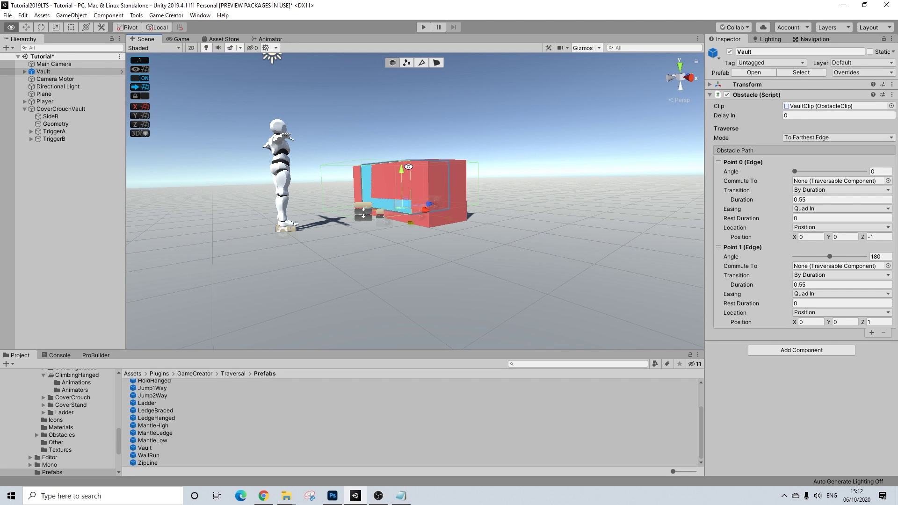
alt+drag(408, 167, 562, 245)
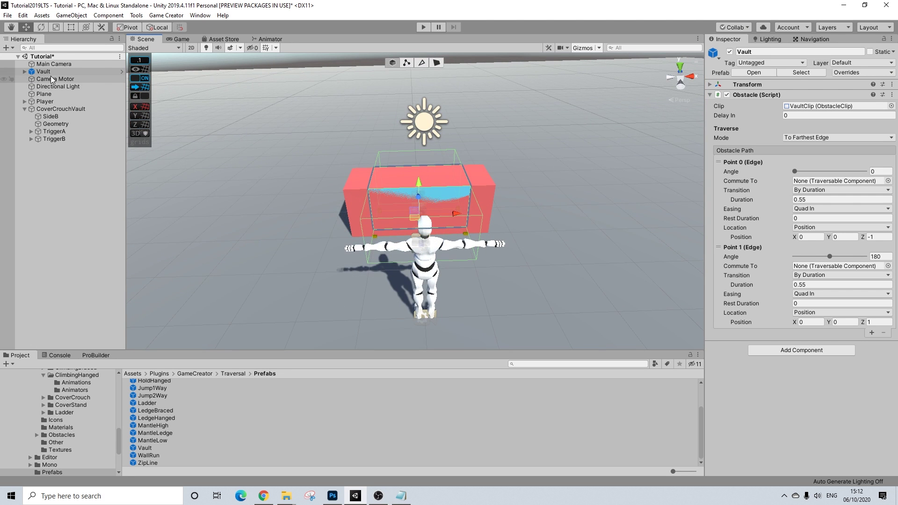
Step: Make Vault the last child of CoverCrouchVault and unpack its prefab
drag(42, 72, 38, 145)
right_click(56, 140)
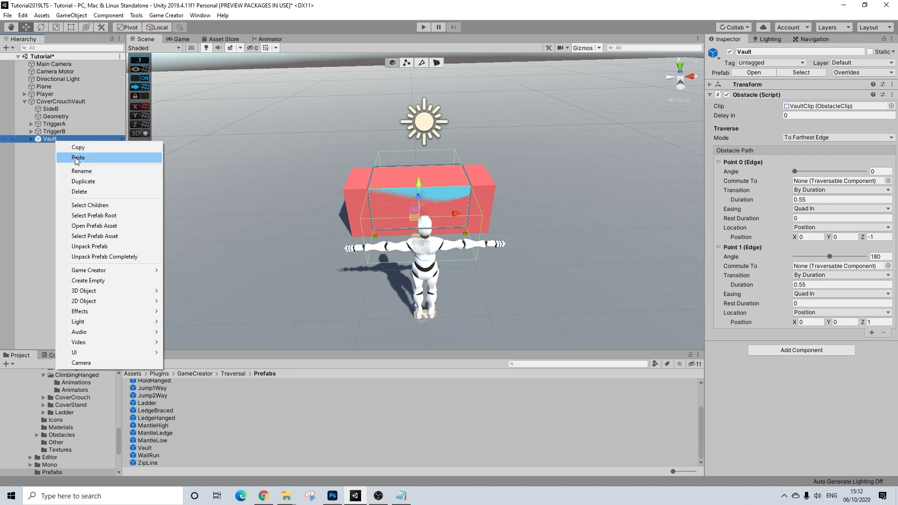
click(90, 247)
Step: Delete the Geometry child inside Vault
click(31, 139)
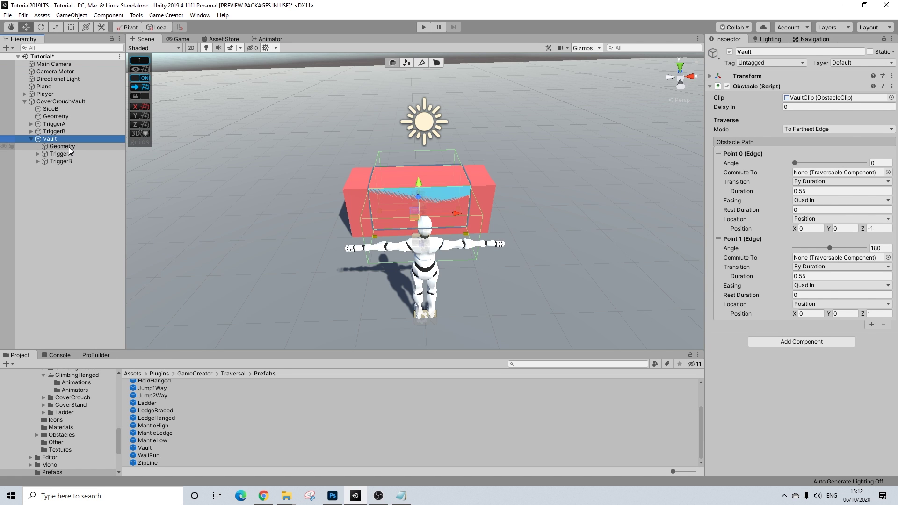
click(69, 147)
key(Delete)
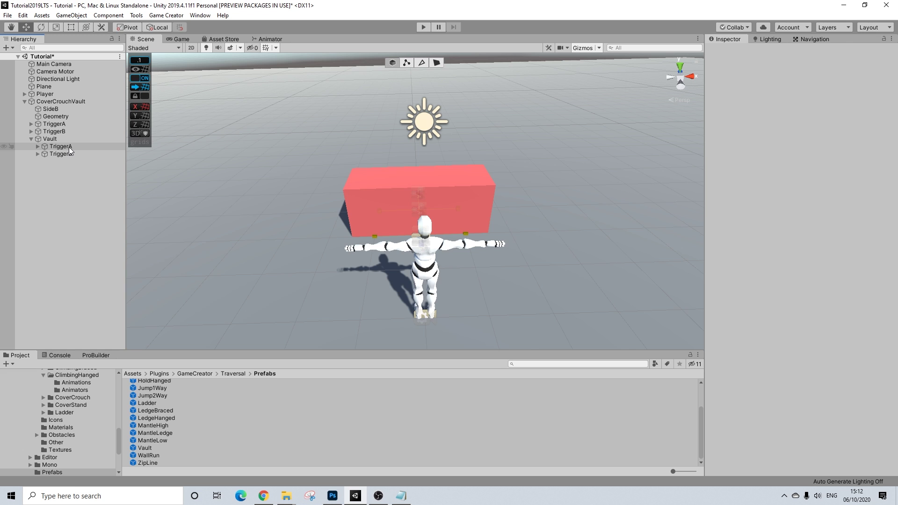
Step: Set the Box Collider's X size to 3 for both TriggerA and TriggerB inside Vault
click(69, 147)
shift+click(64, 155)
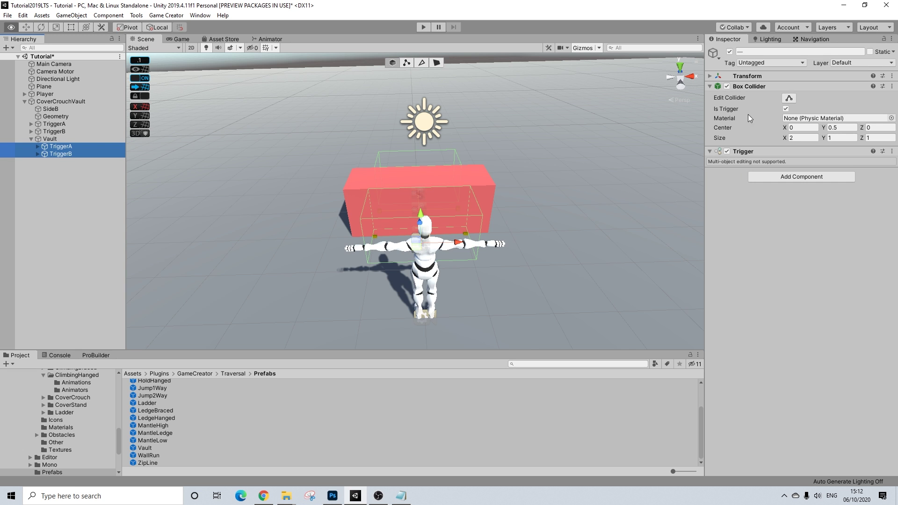
click(802, 137)
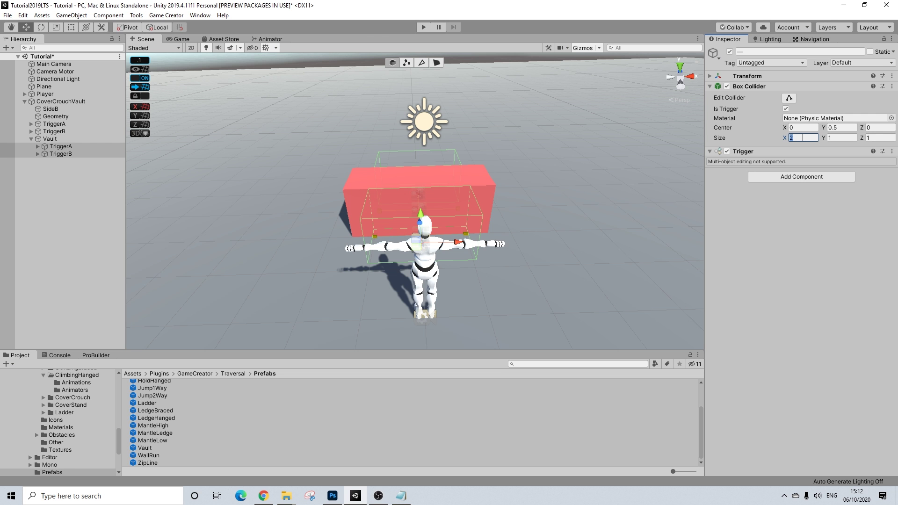
text(3)
alt+drag(245, 80, 424, 148)
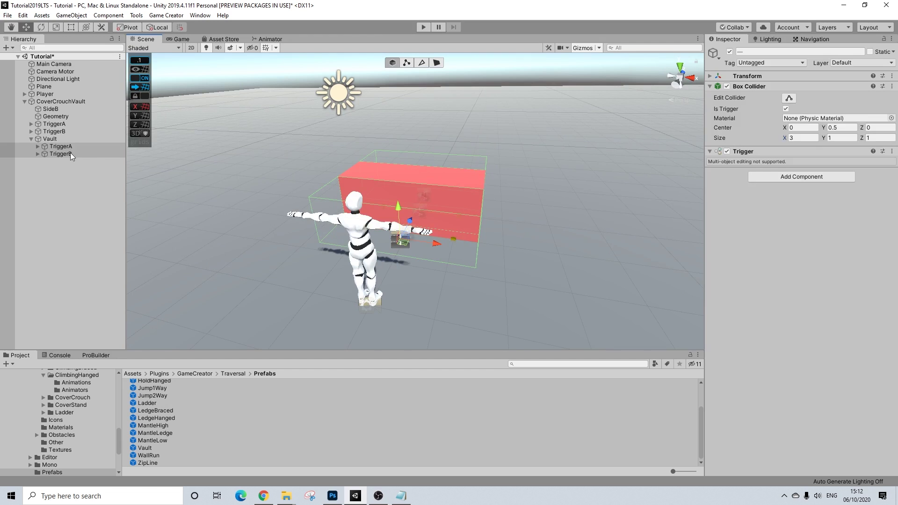
Step: Set the trigger key code of Vault's TriggerA to Left Shift
click(49, 139)
click(58, 147)
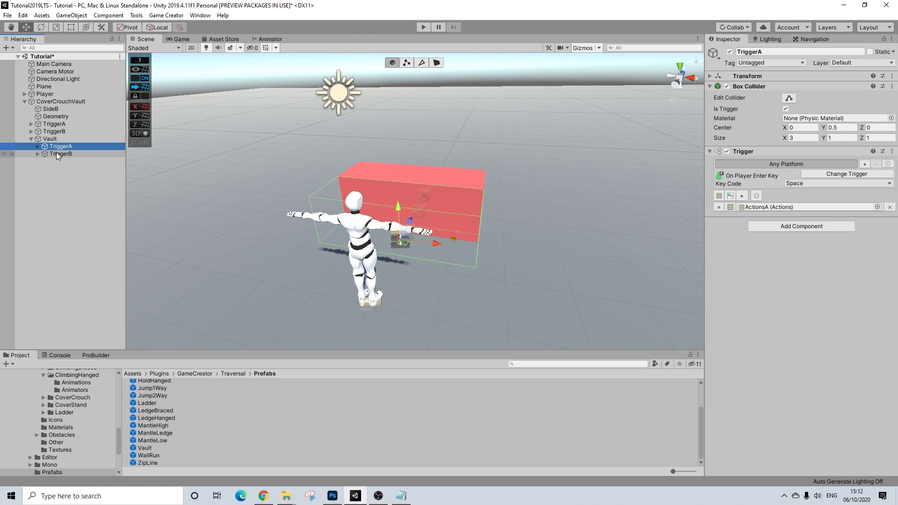
click(800, 185)
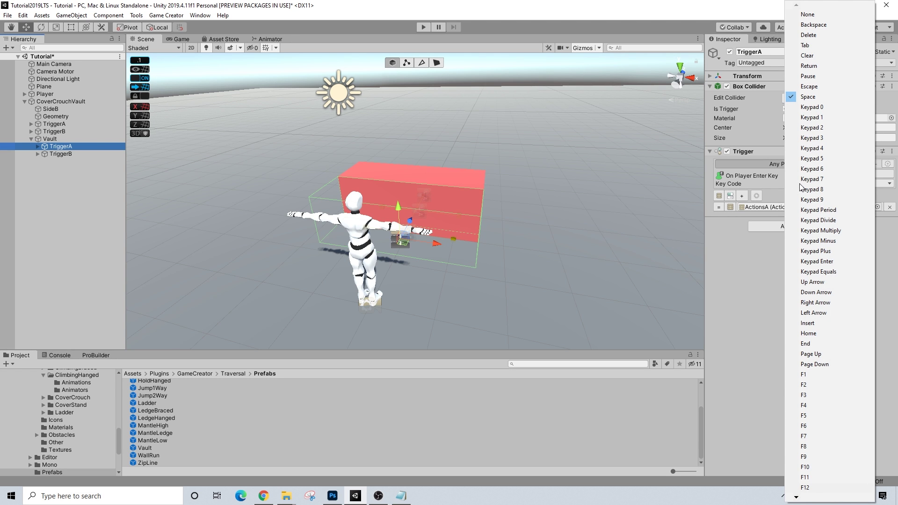
key(l)
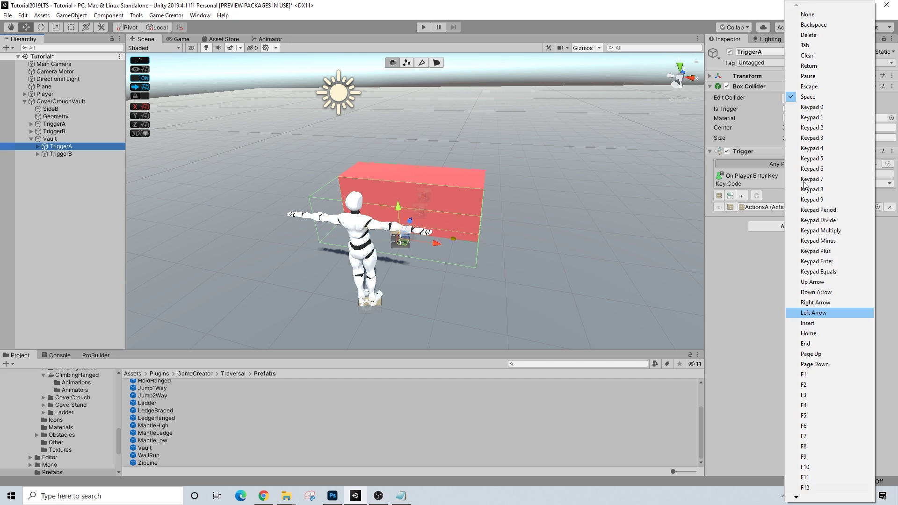
key(l)
key(l)
key(l)
key(l)
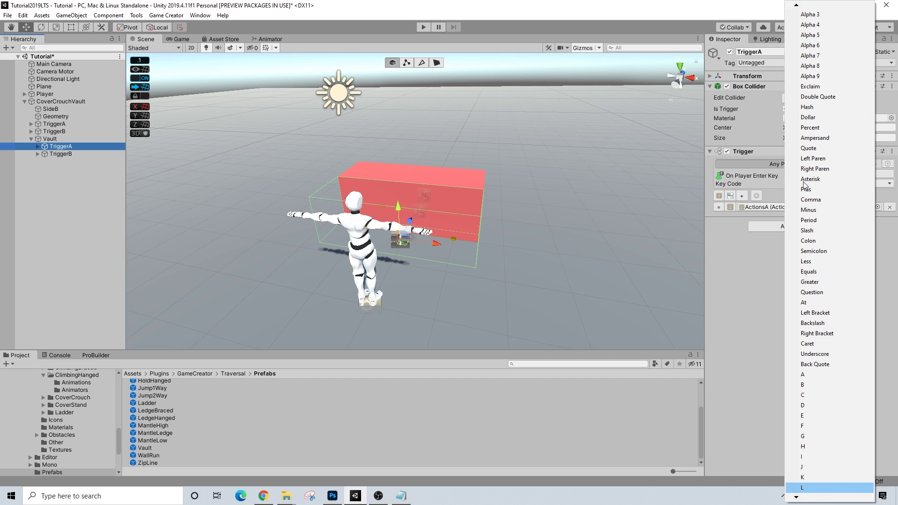
key(l)
key(l)
key(Return)
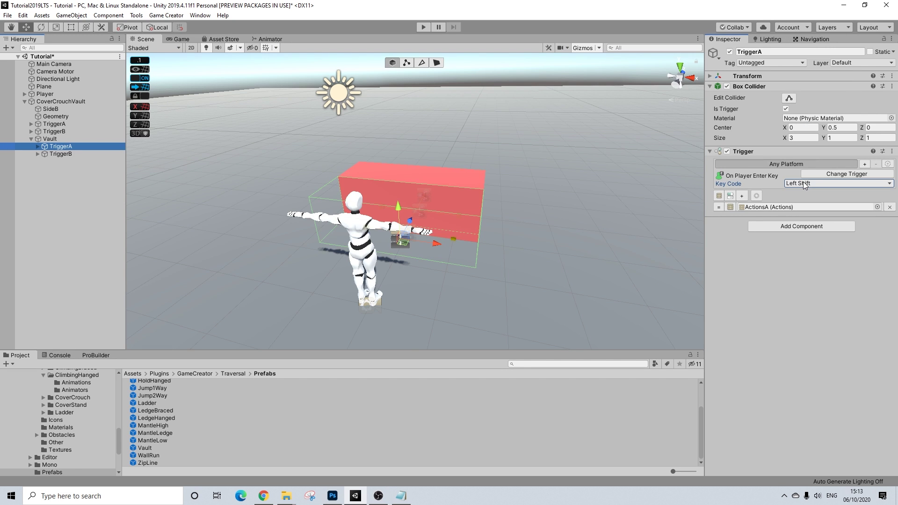
Step: Set the trigger key code of Vault's TriggerB to Left Shift
click(59, 153)
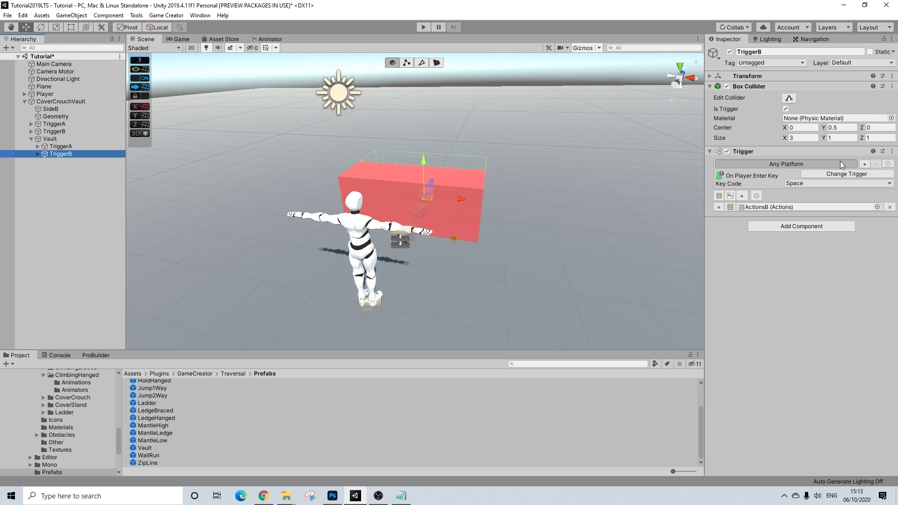
click(806, 184)
key(l)
key(l)
key(l)
key(l)
key(l)
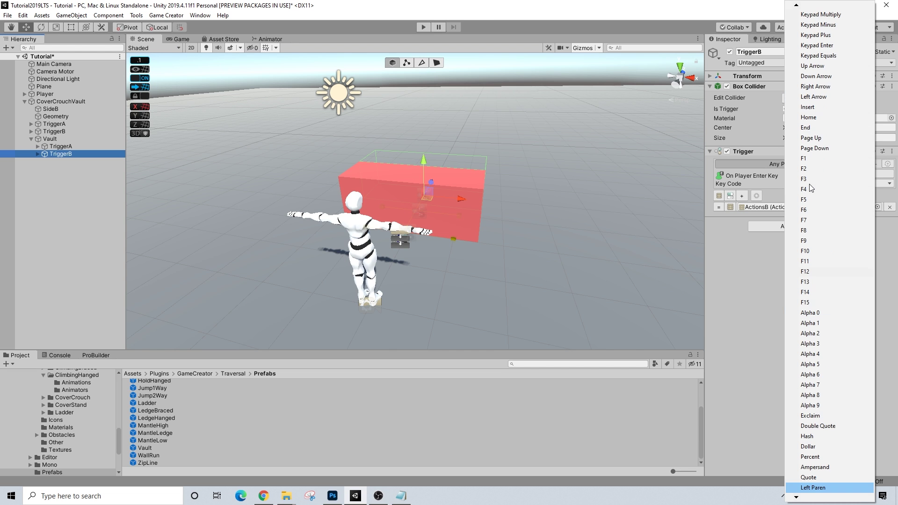
key(l)
key(l)
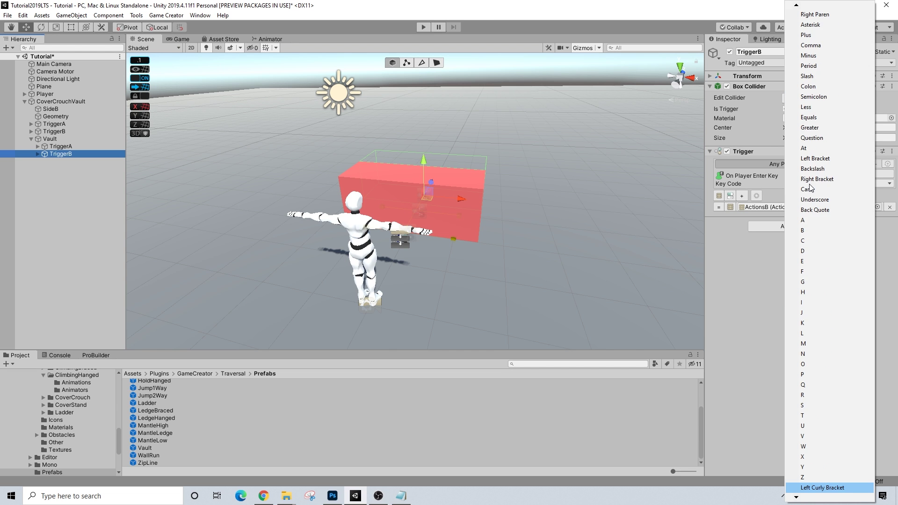
key(Return)
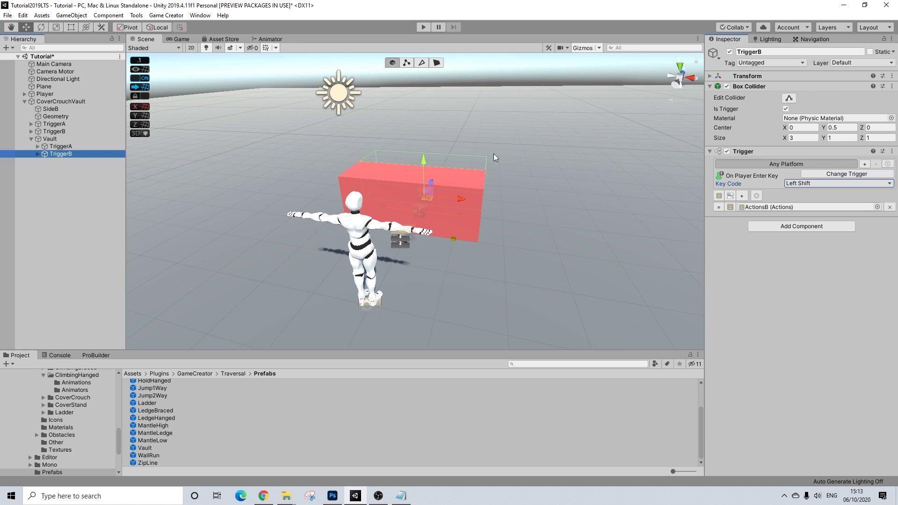
Step: Examine the colliders of Vault's TriggerA and TriggerB around both sides of the cover
alt+drag(494, 156, 497, 186)
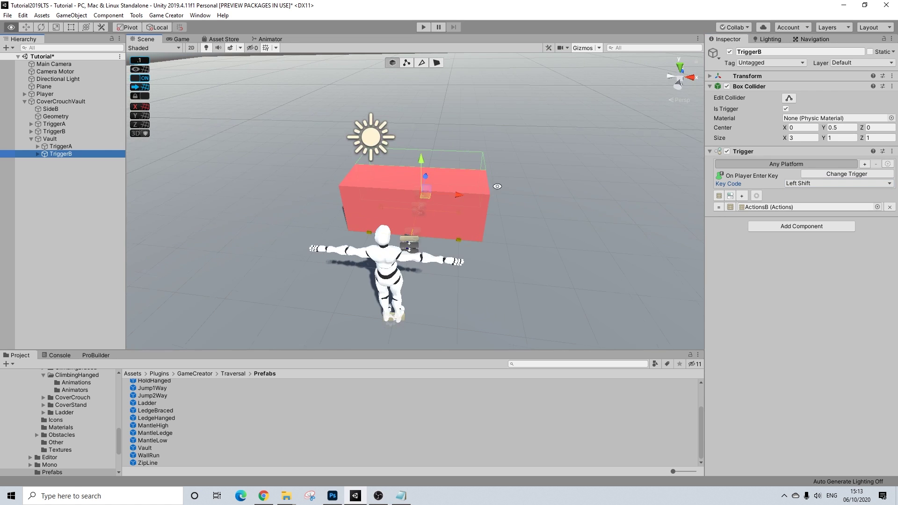
click(56, 146)
shift+click(57, 154)
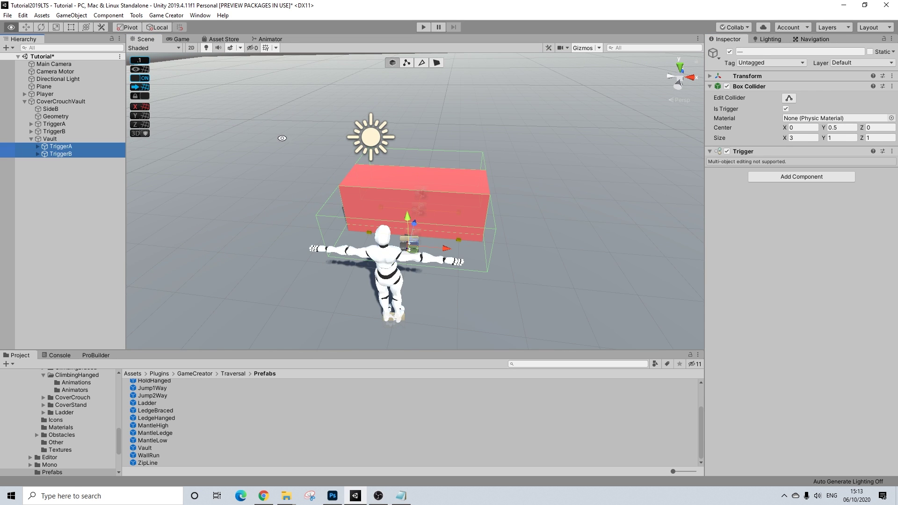
alt+drag(282, 138, 360, 148)
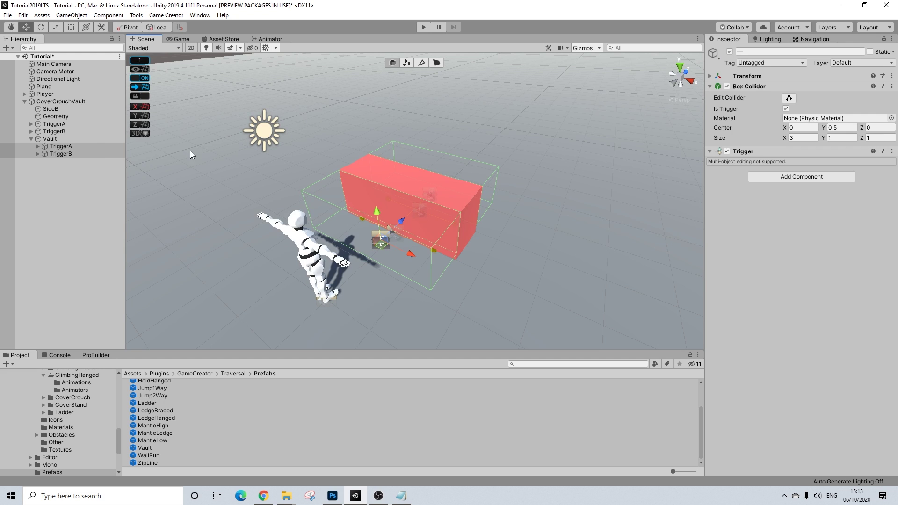
click(40, 140)
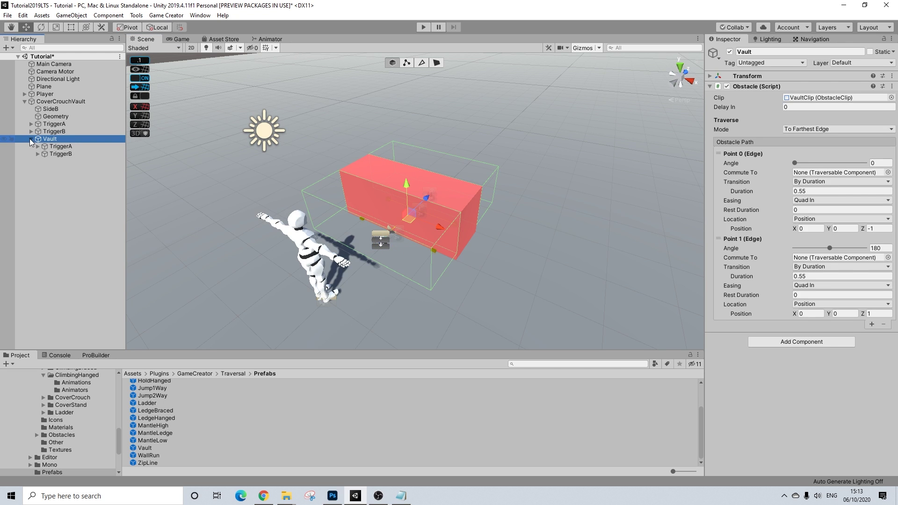
click(55, 102)
right_click(56, 102)
key(Escape)
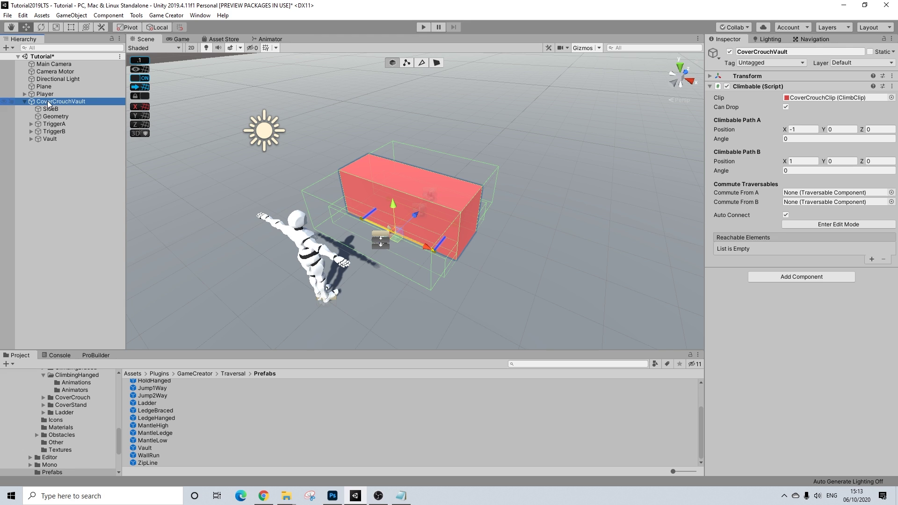
drag(52, 103, 178, 410)
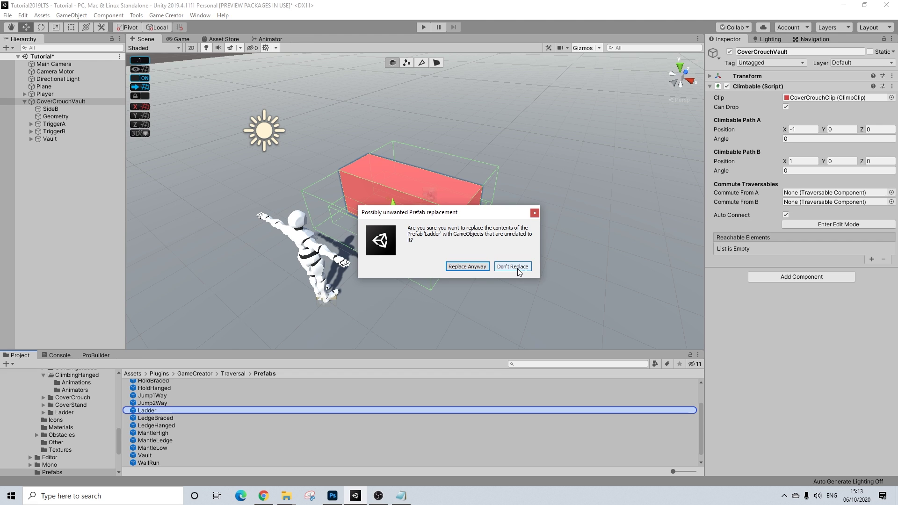
click(513, 266)
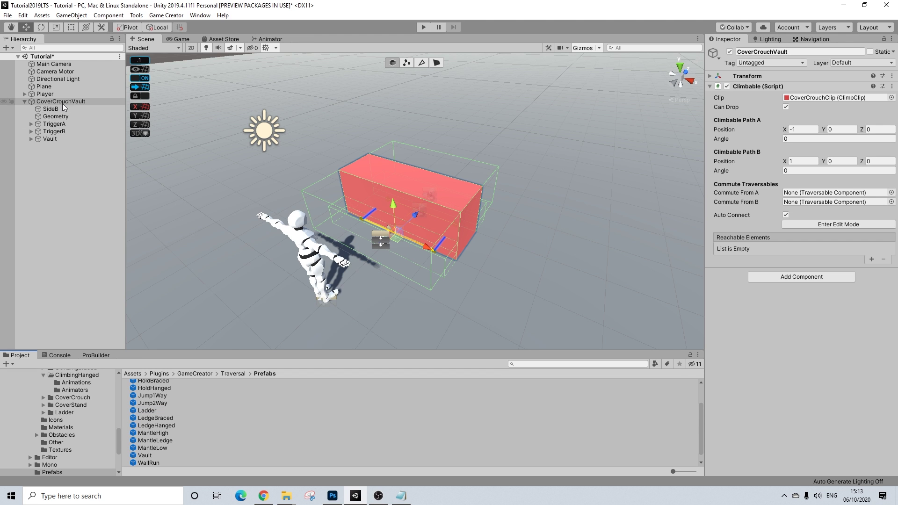
Step: Save CoverCrouchVault as a new prefab in the Traversal Prefabs folder
drag(66, 102, 532, 349)
drag(230, 378, 155, 407)
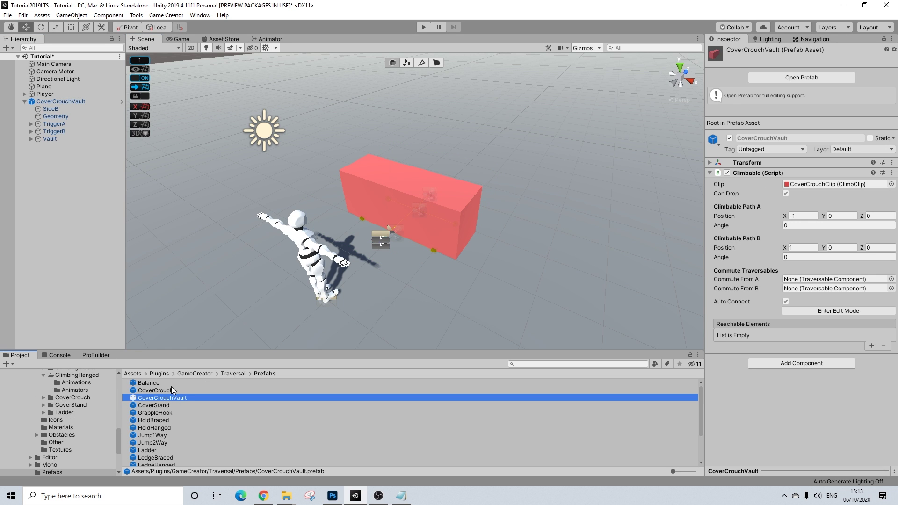
Step: Place a second instance of the CoverCrouchVault prefab beside the original cover, and delete that instance
drag(630, 252, 659, 233)
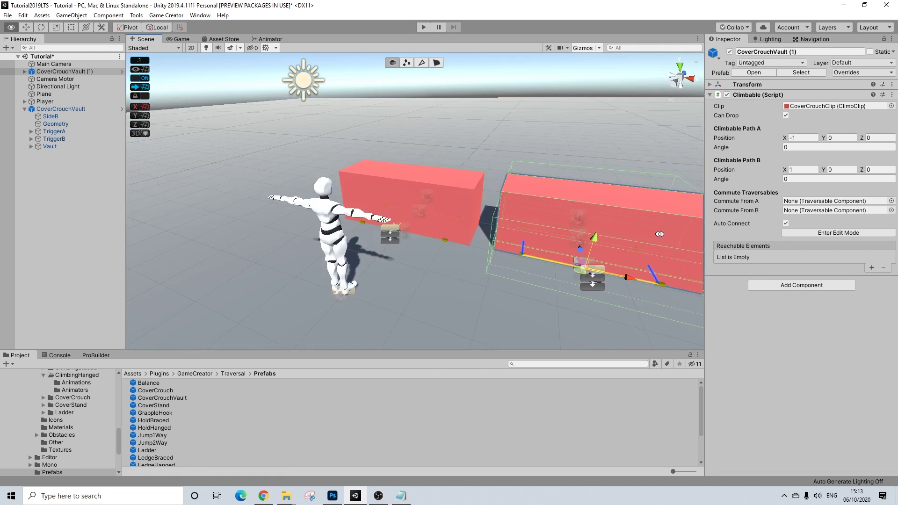
double_click(66, 79)
click(70, 72)
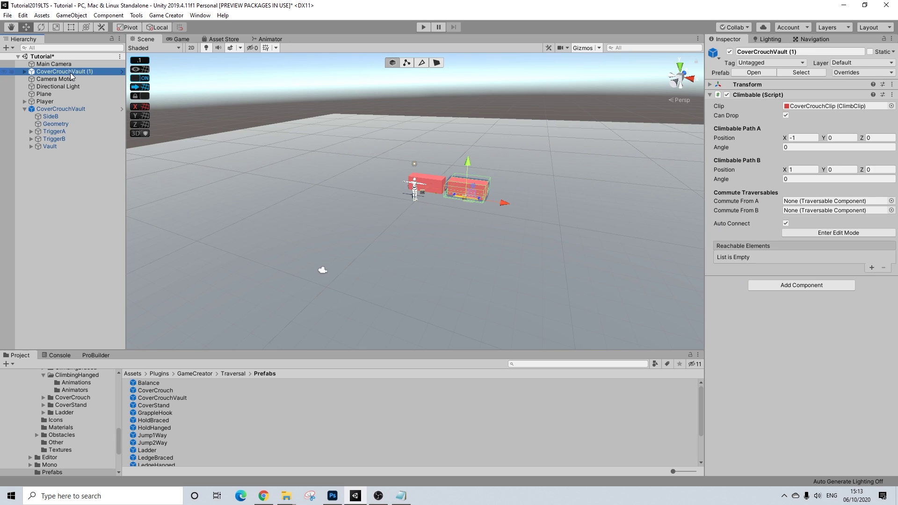
key(Delete)
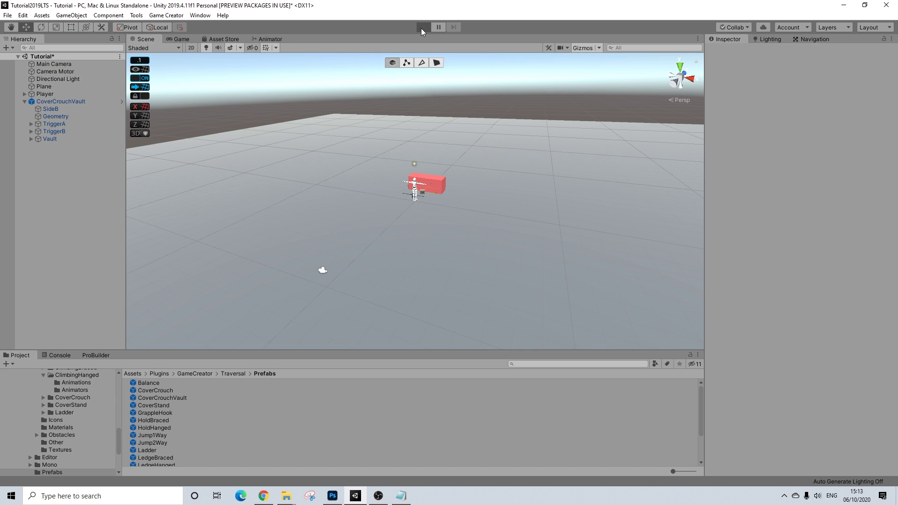
Step: Play-test the scene by putting the character into crouch cover and moving it along the cover in both directions
click(422, 27)
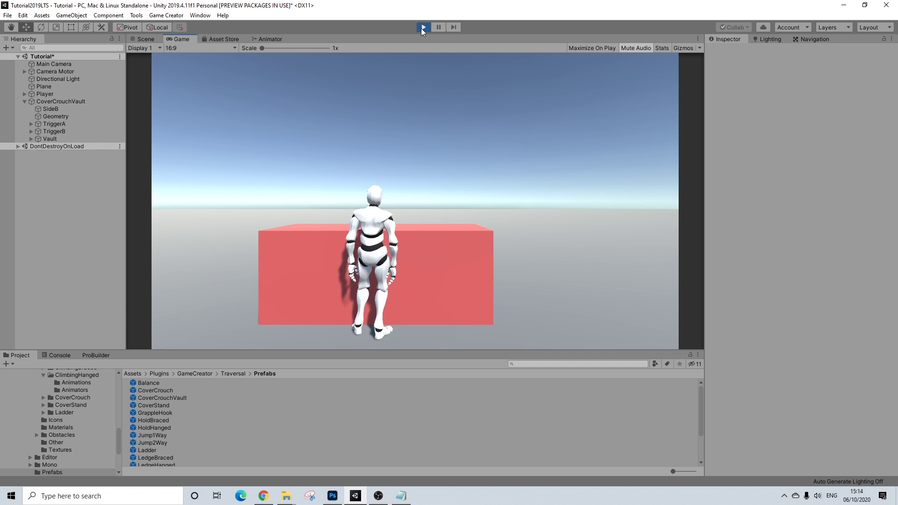
key(space)
key(a)
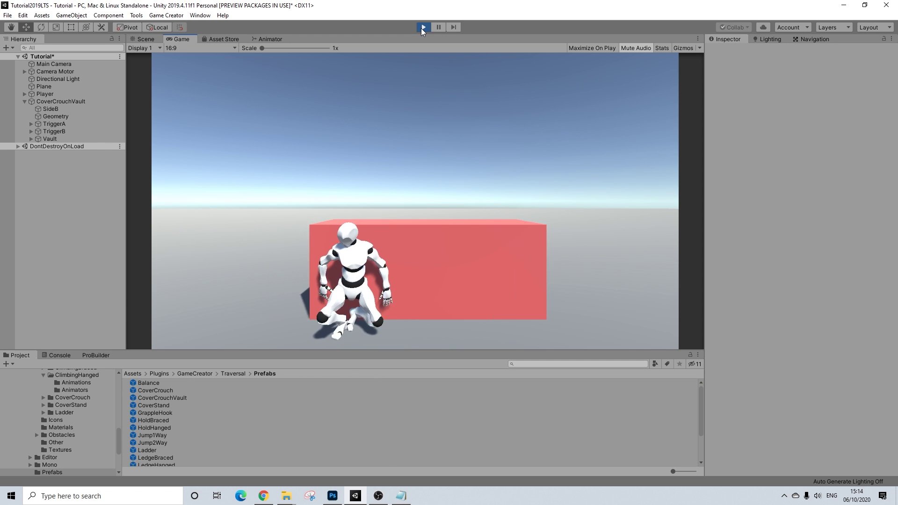
key(d)
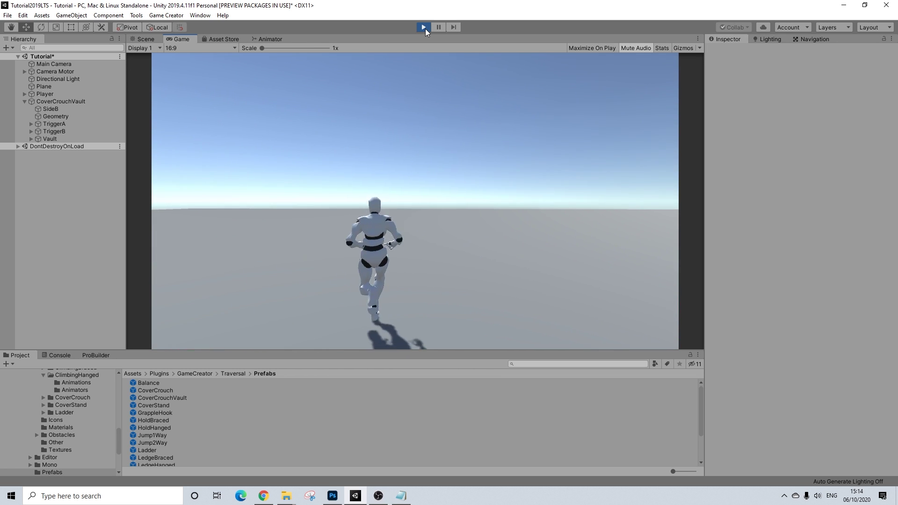
Step: End the play-test and disable Use Foot IK in the Player's Character Animator component
click(424, 27)
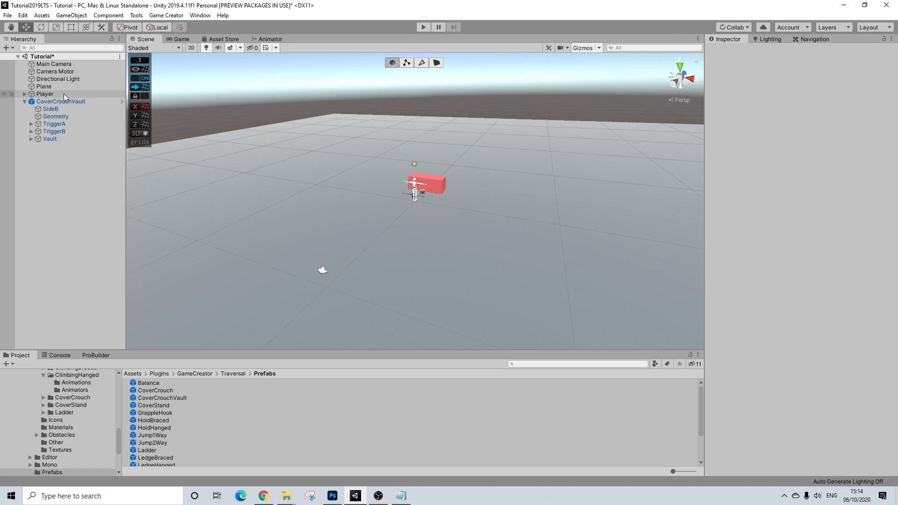
click(45, 94)
click(748, 86)
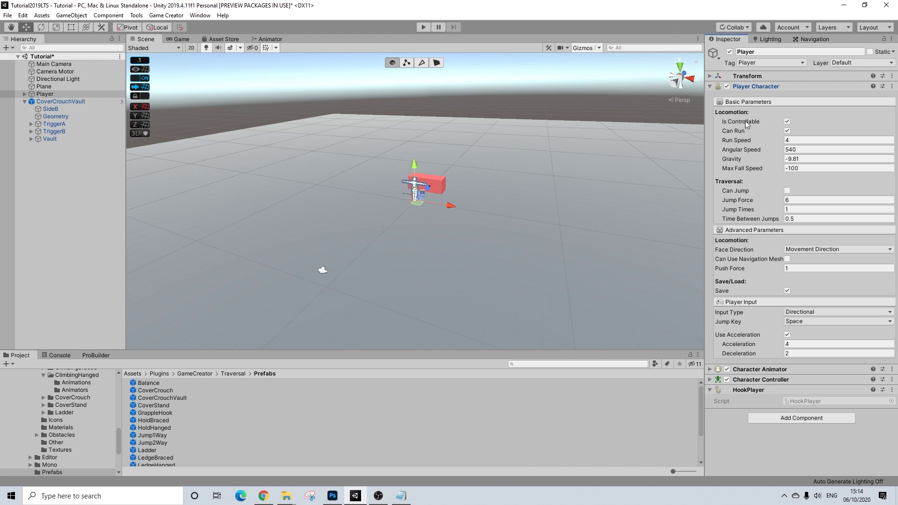
click(747, 87)
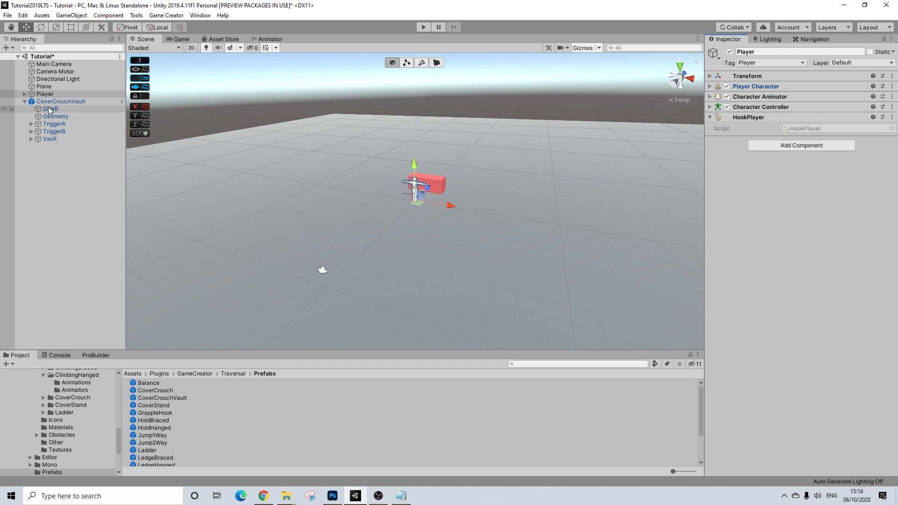
click(748, 97)
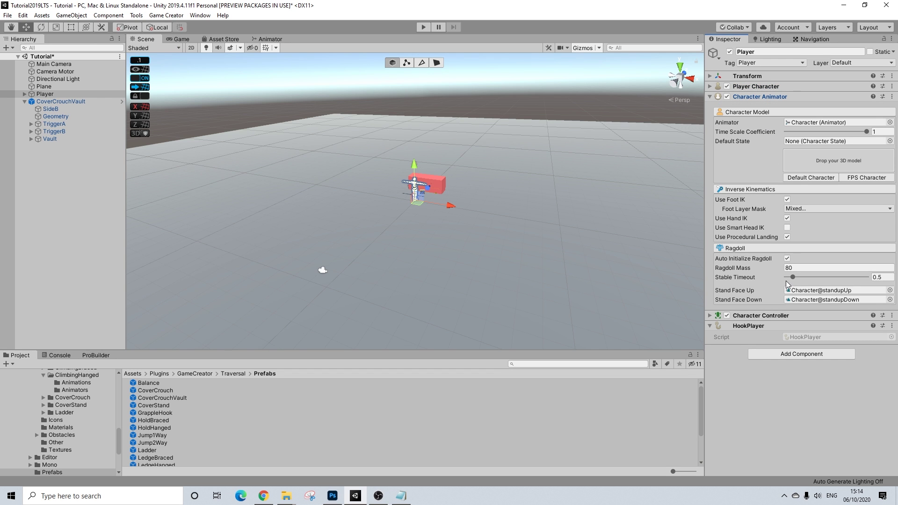
click(787, 199)
Step: Play-test the scene with foot IK off, sending the character over the cover from both sides
click(418, 24)
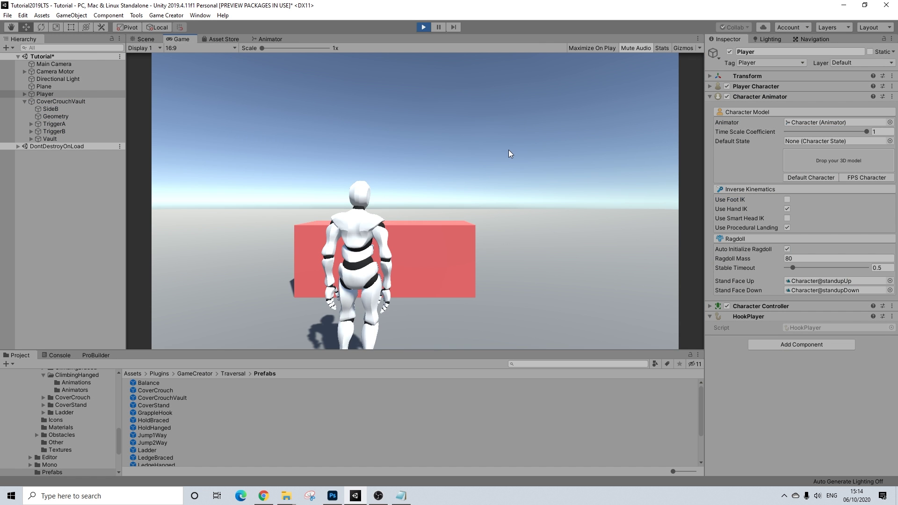
key(space)
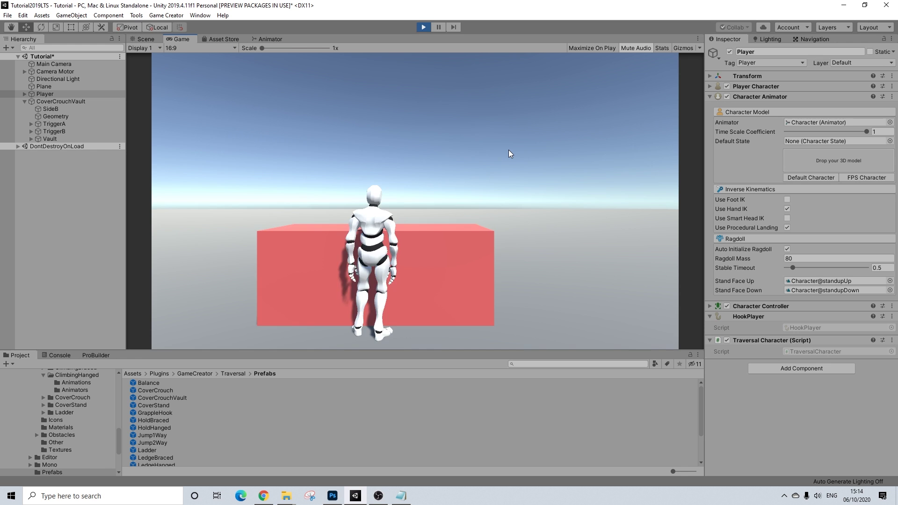
key(s)
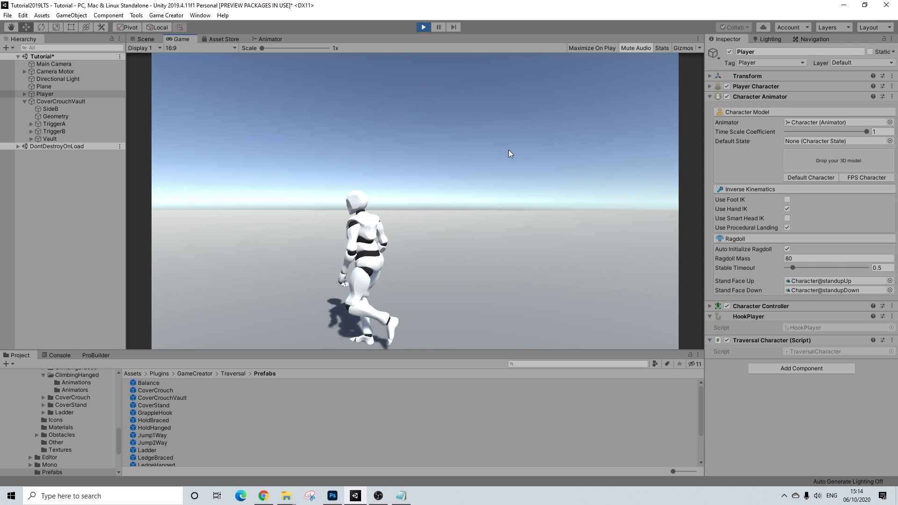
key(w)
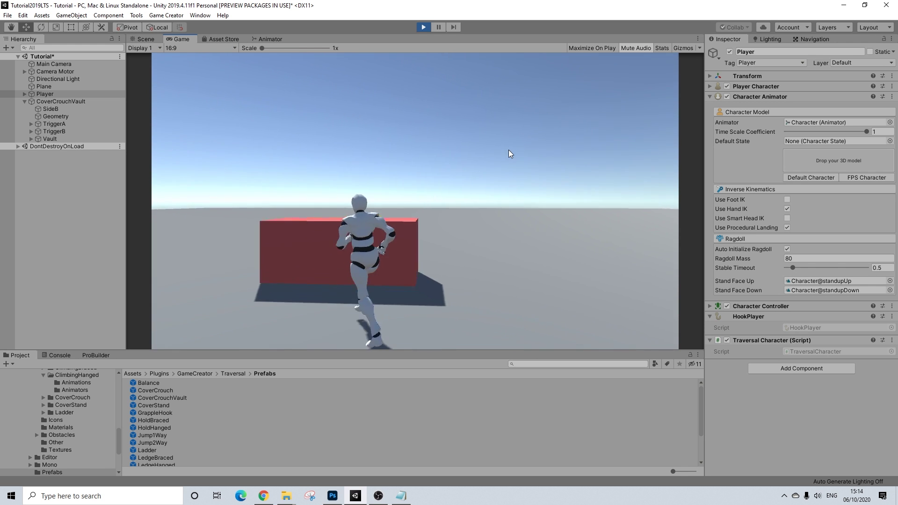
key(space)
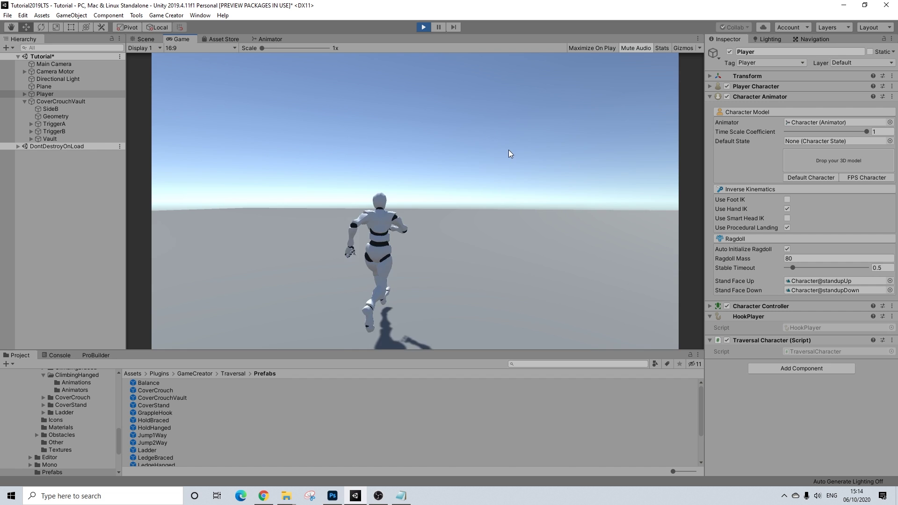
key(s)
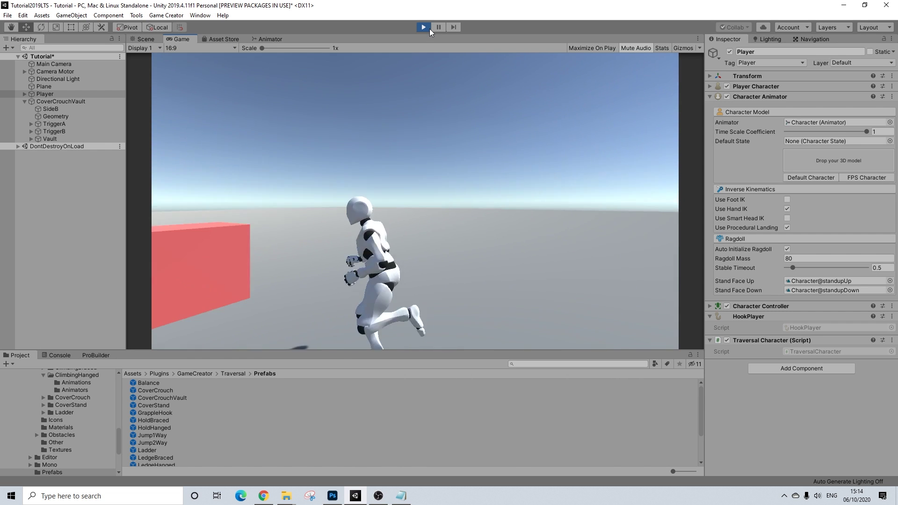
Step: Run the character around the cover and back to it, testing how it behaves when approached from different angles
key(w)
key(a)
key(d)
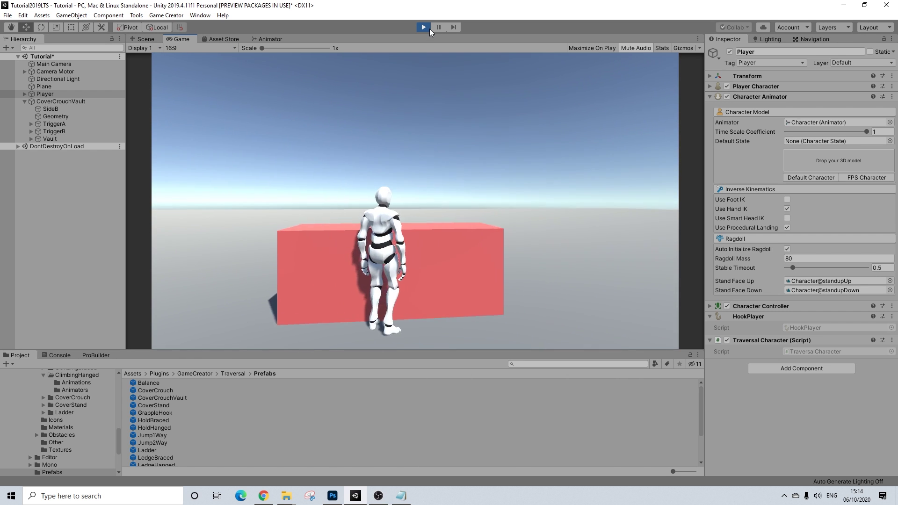
key(d)
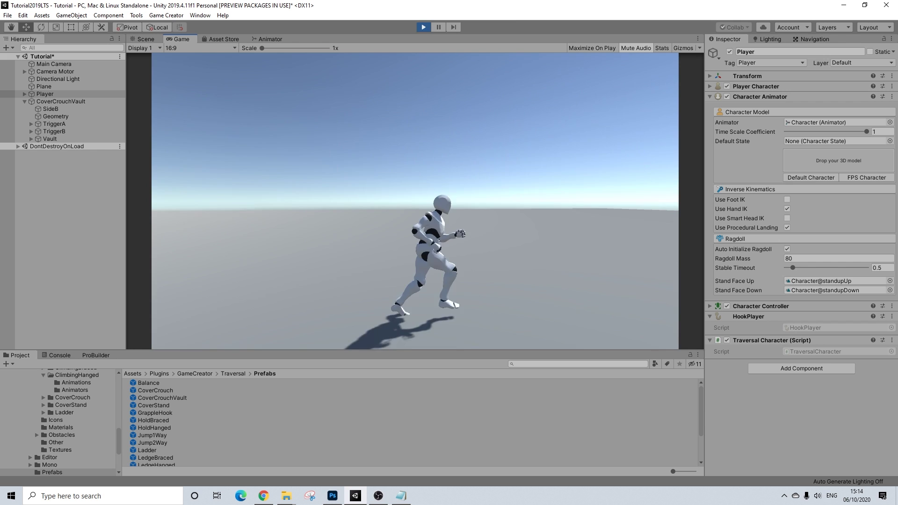
key(d)
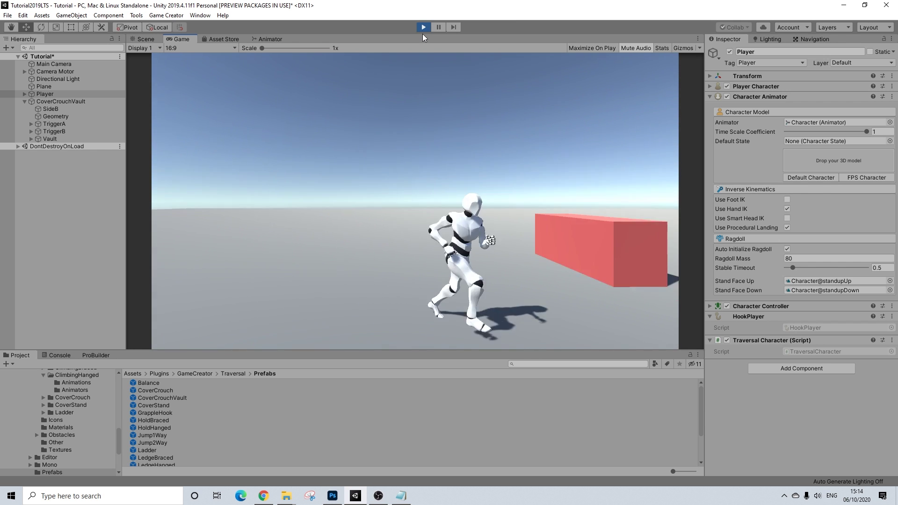
key(a)
key(d)
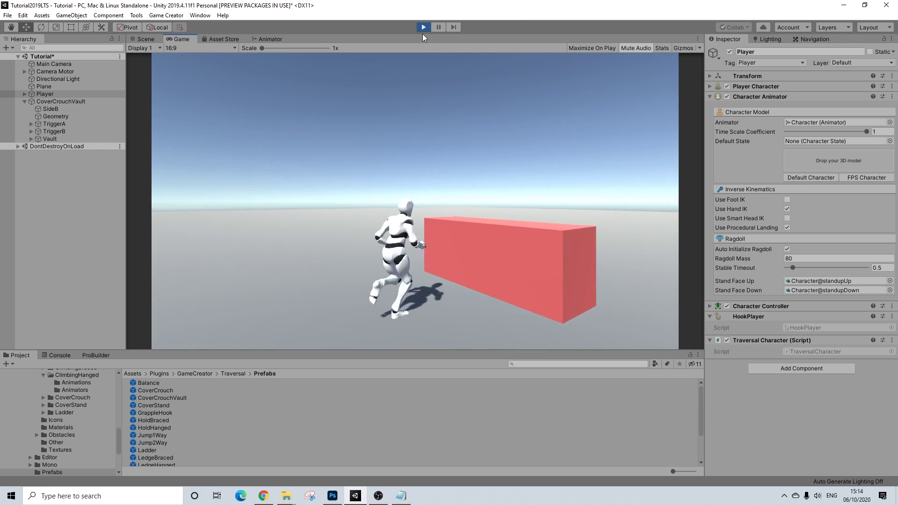
key(space)
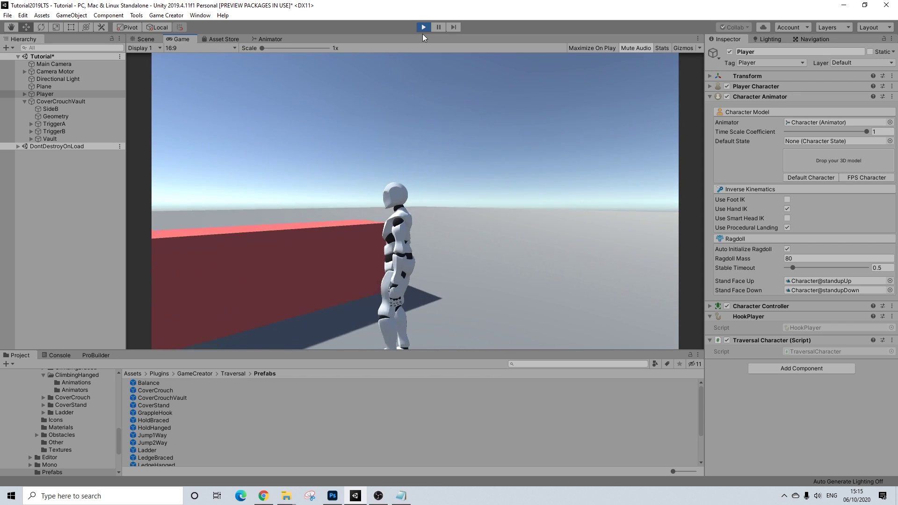
Step: Test crossing the cover repeatedly from its shaded and lit sides, and end the play-test
key(w)
key(d)
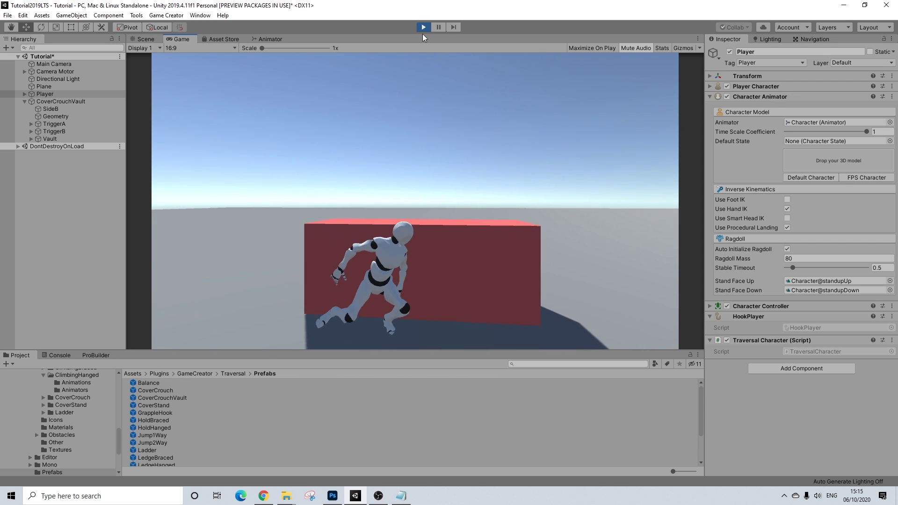
key(space)
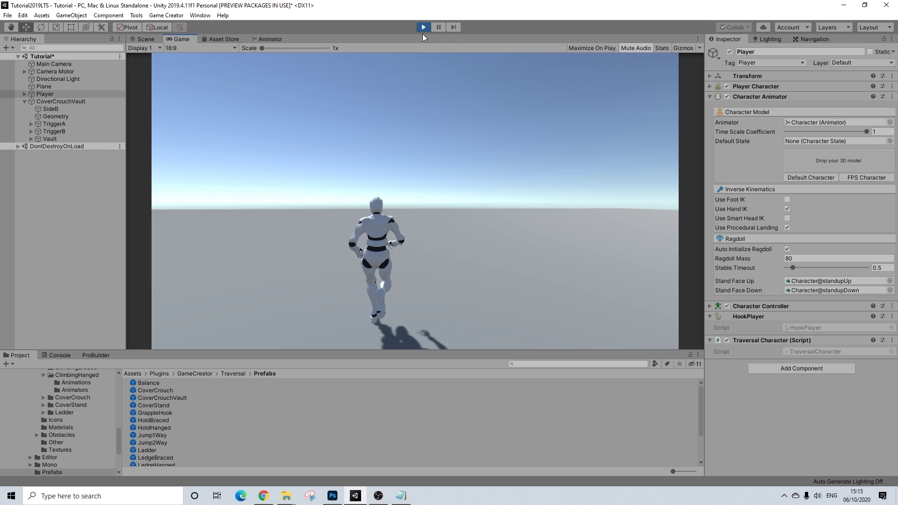
key(s)
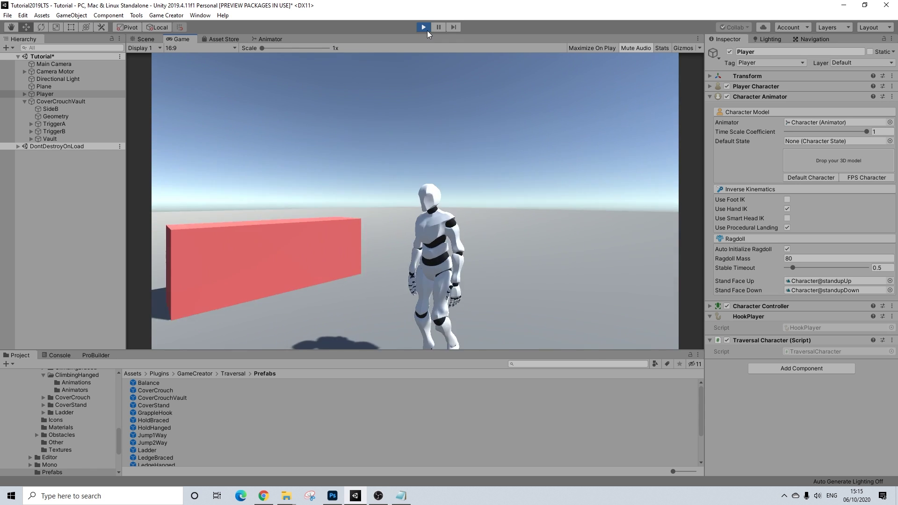
key(w)
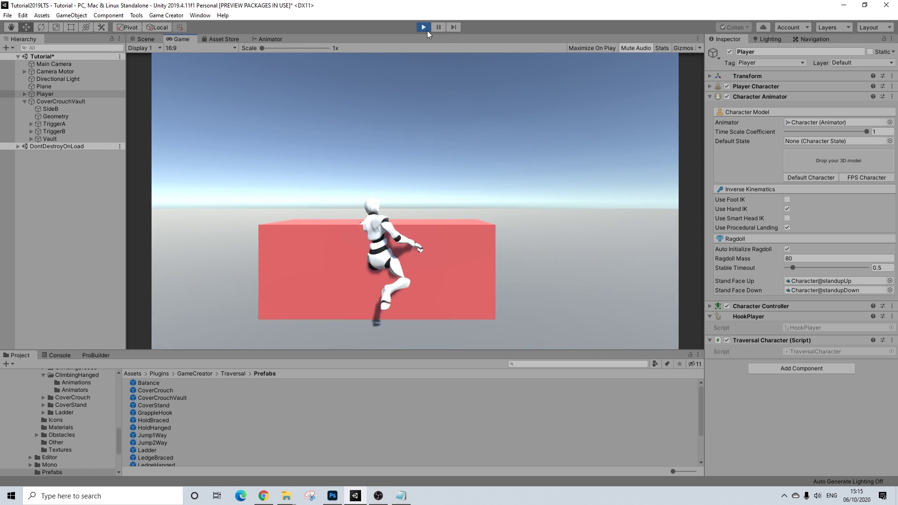
key(d)
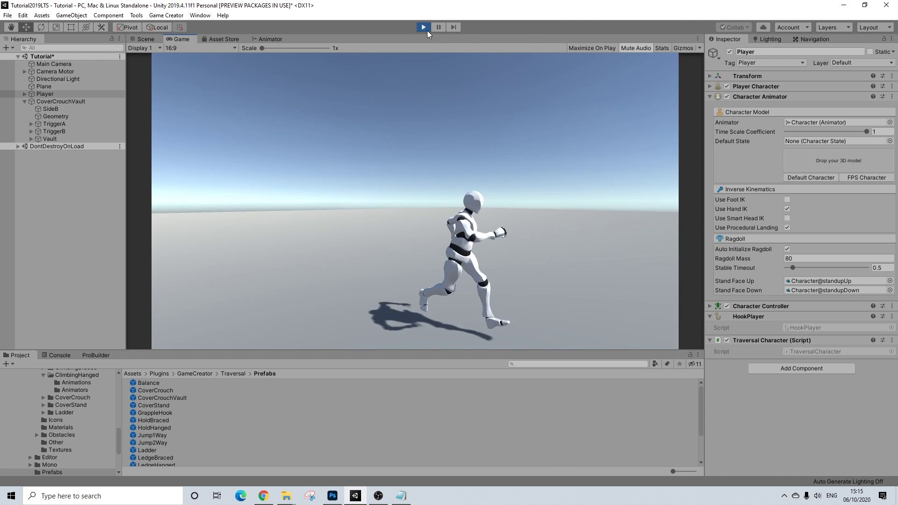
key(w)
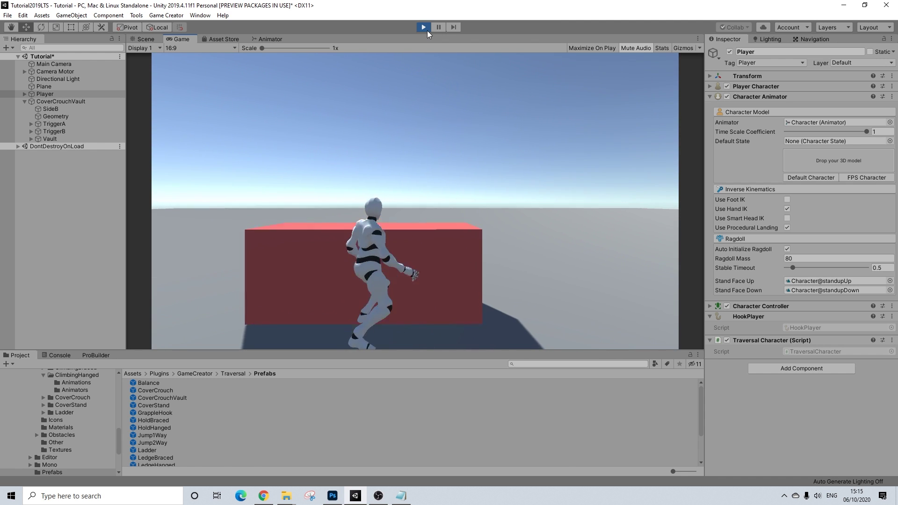
key(space)
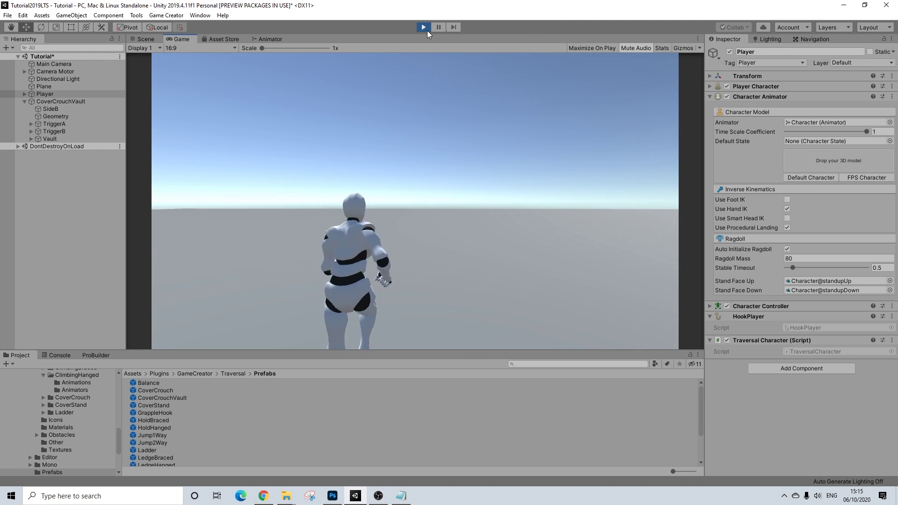
key(w)
key(s)
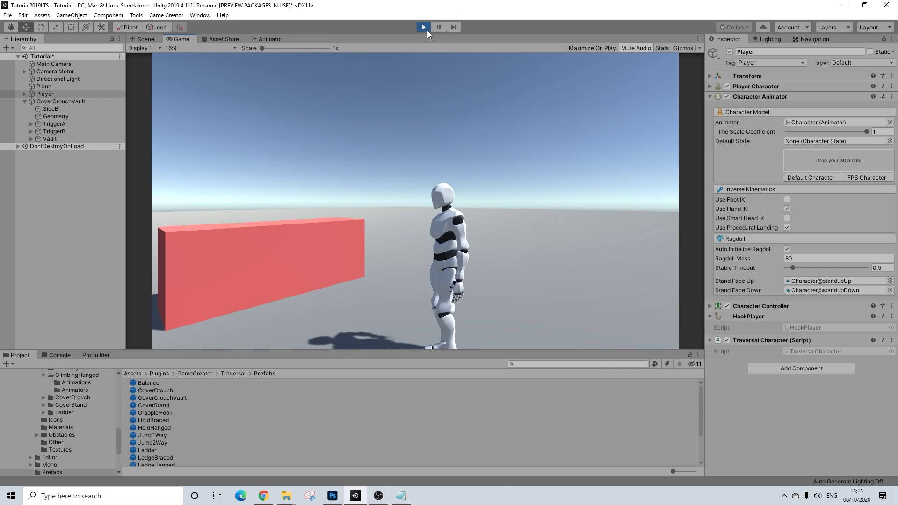
key(w)
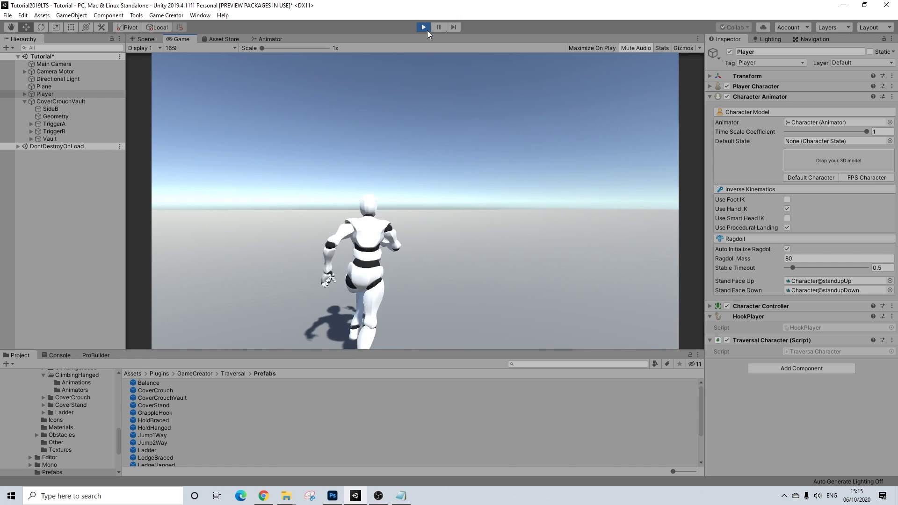
key(d)
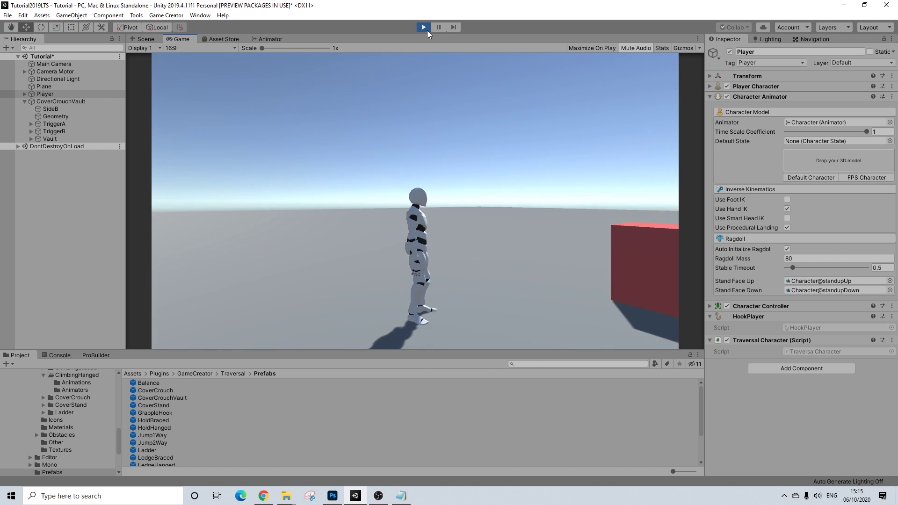
key(w)
click(428, 30)
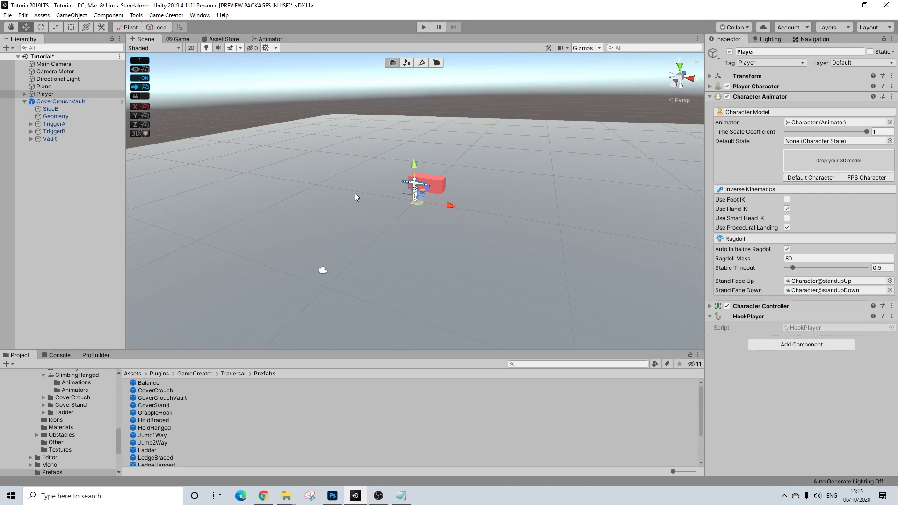
Step: Delete the CoverCrouchVault instance from the scene
click(21, 103)
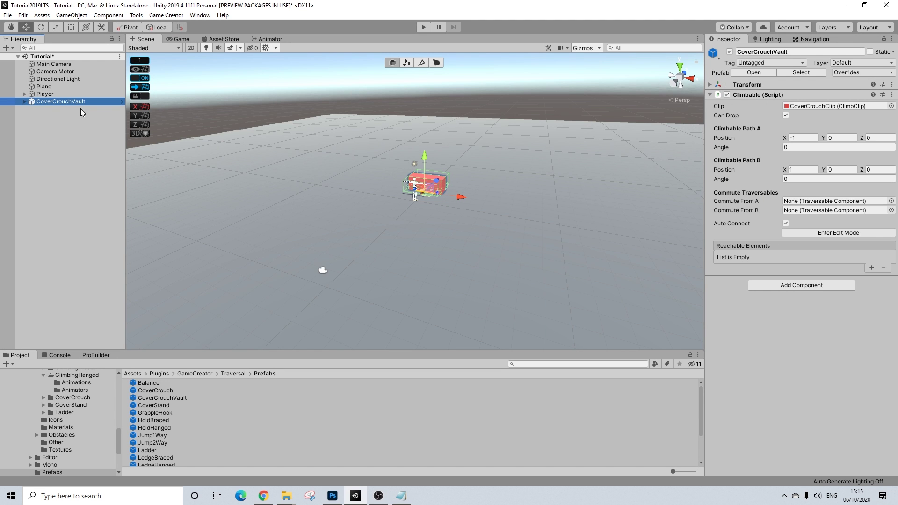
key(f)
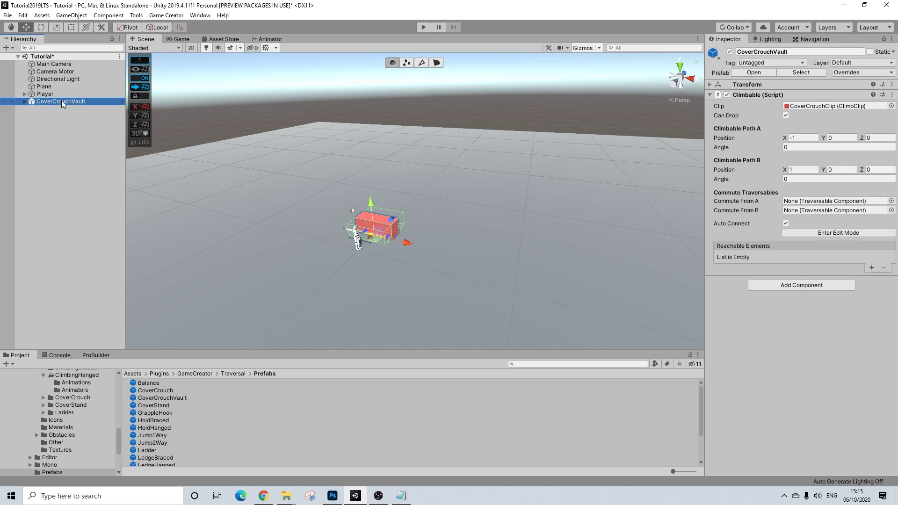
key(Delete)
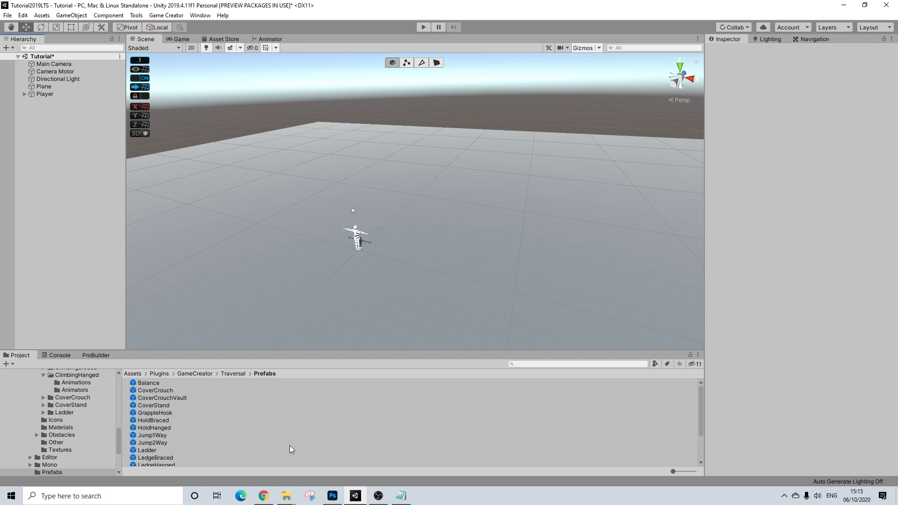
Step: Place an instance of the CoverStand prefab from the Traversal Prefabs folder in front of the player character
scroll(144, 415, down, 3)
scroll(151, 415, up, 3)
scroll(161, 424, down, 3)
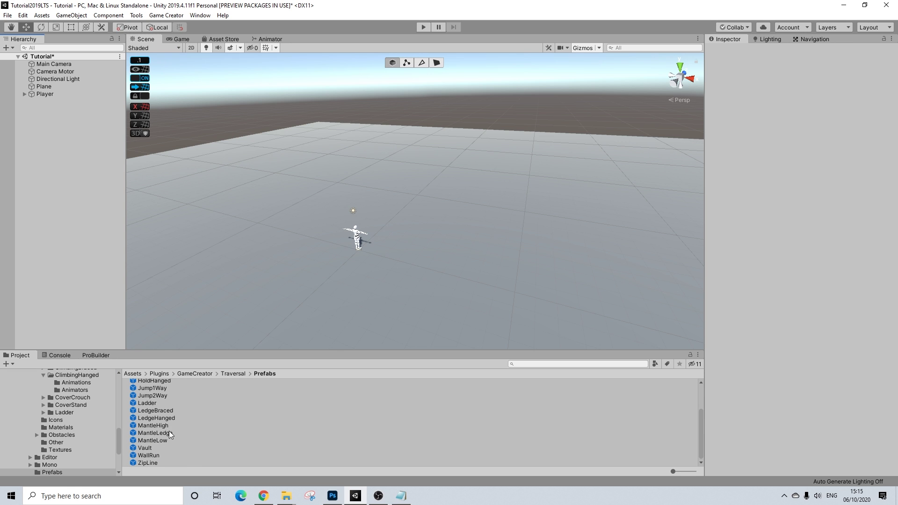
scroll(156, 423, up, 2)
scroll(161, 405, up, 1)
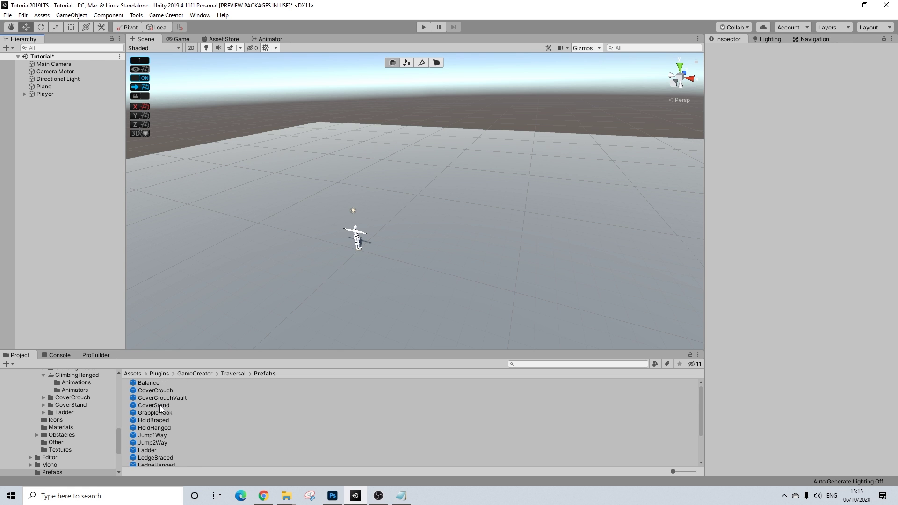
drag(162, 405, 382, 229)
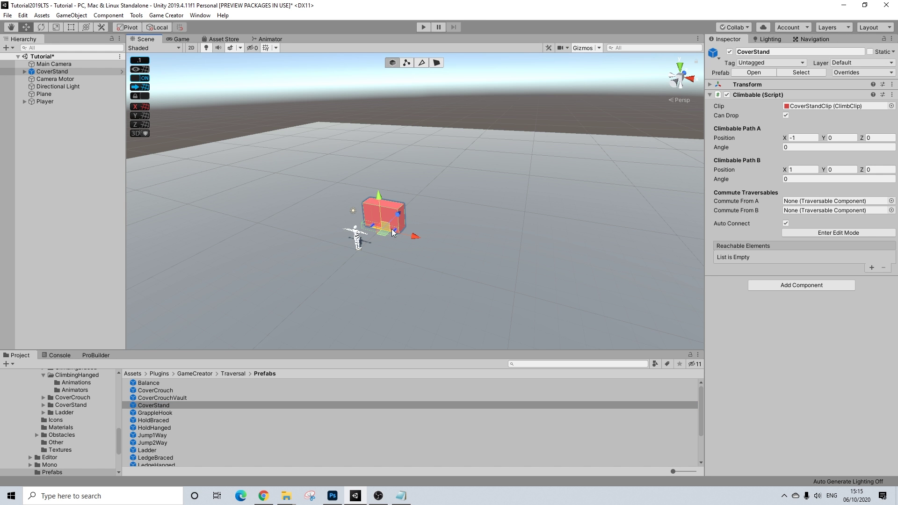
key(f)
alt+drag(411, 277, 357, 205)
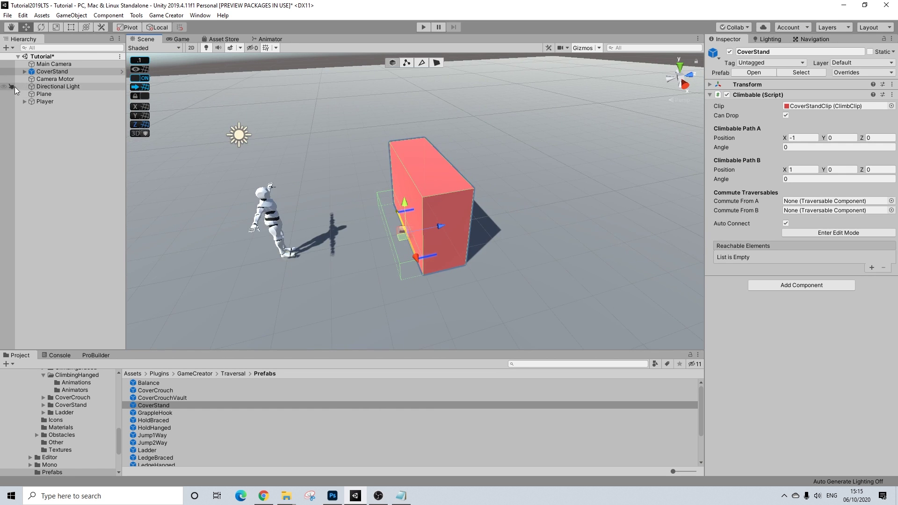
Step: Move CoverStand below Player in the object hierarchy and unpack its prefab
drag(42, 71, 42, 106)
right_click(60, 100)
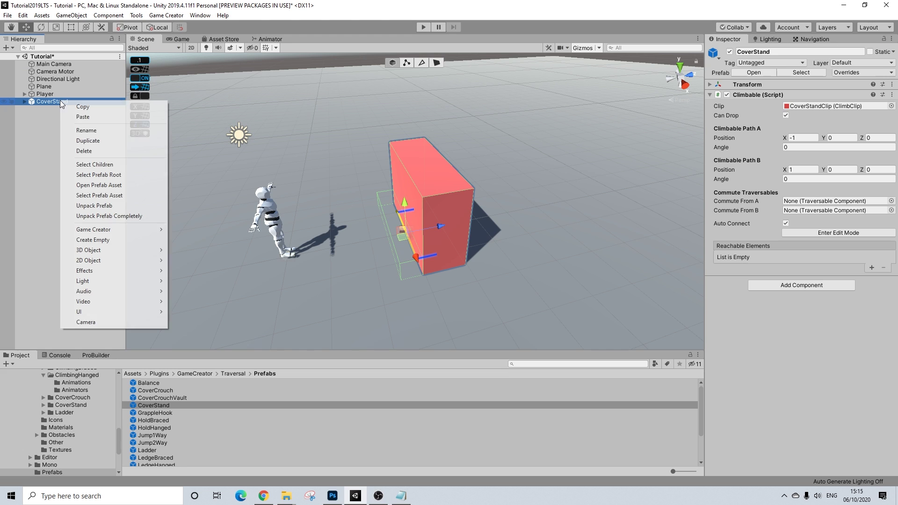
click(94, 206)
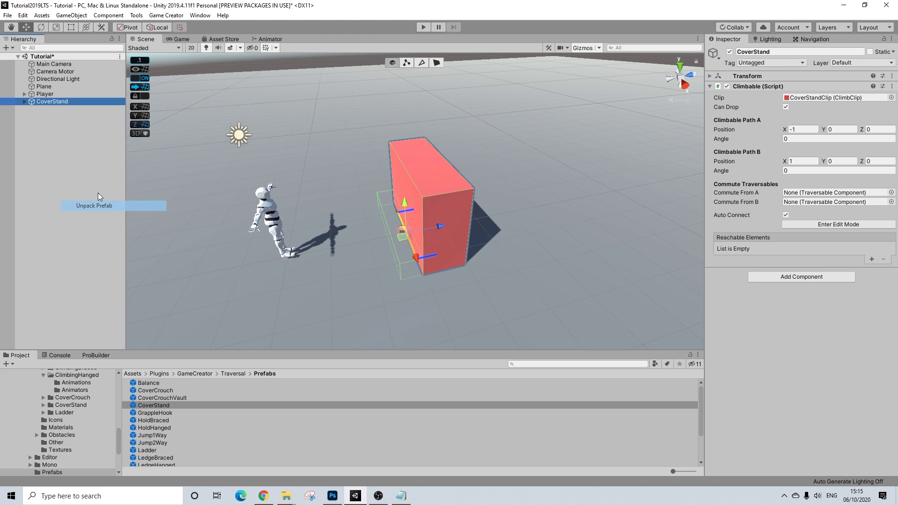
Step: Rename the unpacked CoverStand object as CoverStandClimb and its child Trigger as TriggerA
click(800, 52)
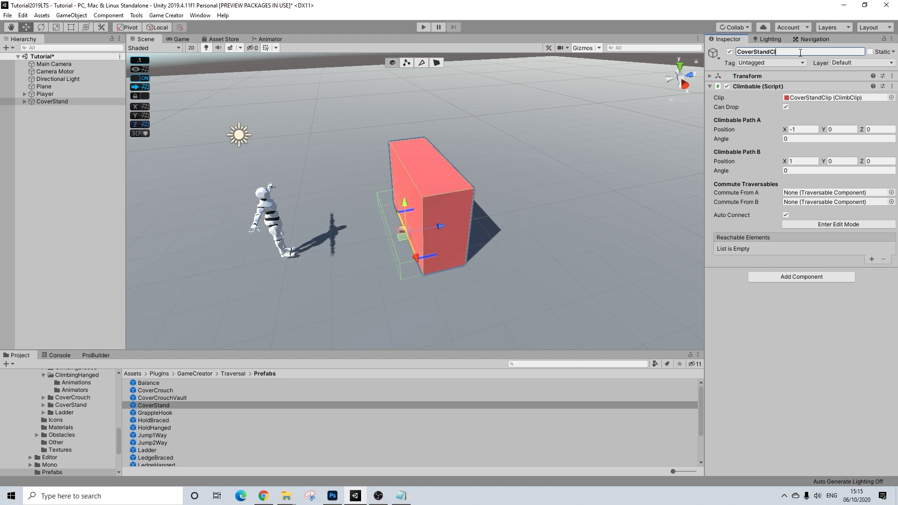
click(26, 101)
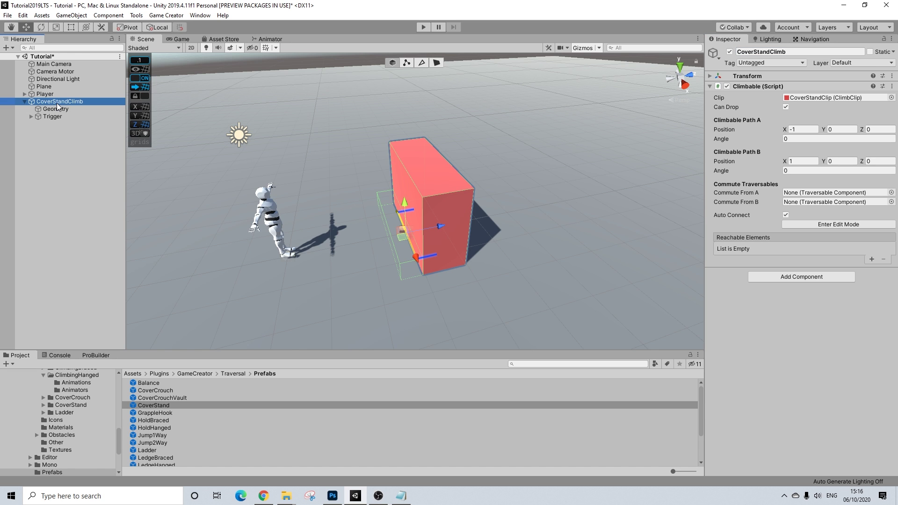
click(59, 117)
right_click(59, 117)
click(89, 147)
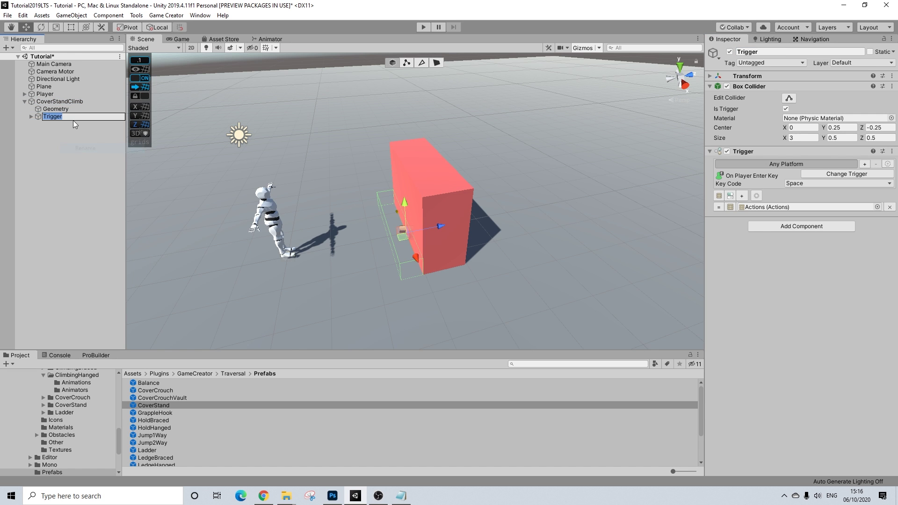
text(A)
key(Return)
Step: Duplicate CoverStandClimb and rotate the copy 180 degrees about its vertical axis
click(77, 102)
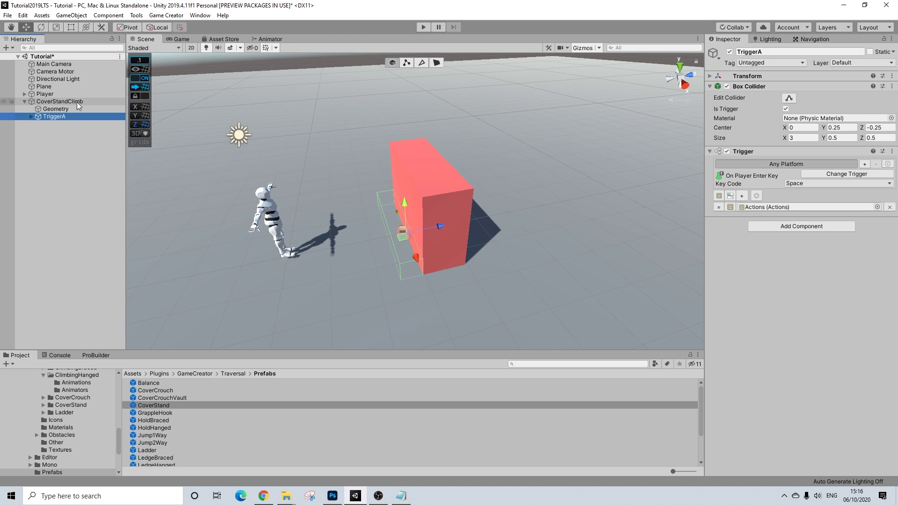
key(ctrl+d)
click(41, 26)
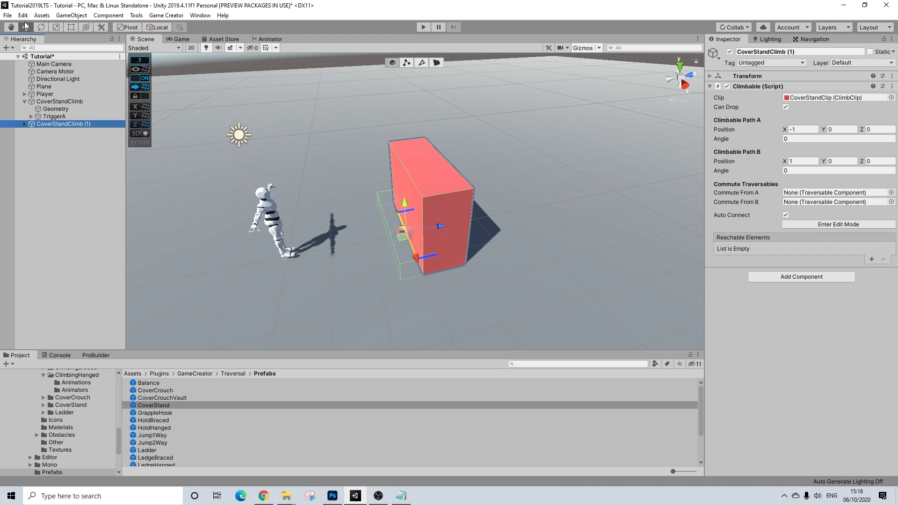
drag(437, 253, 212, 265)
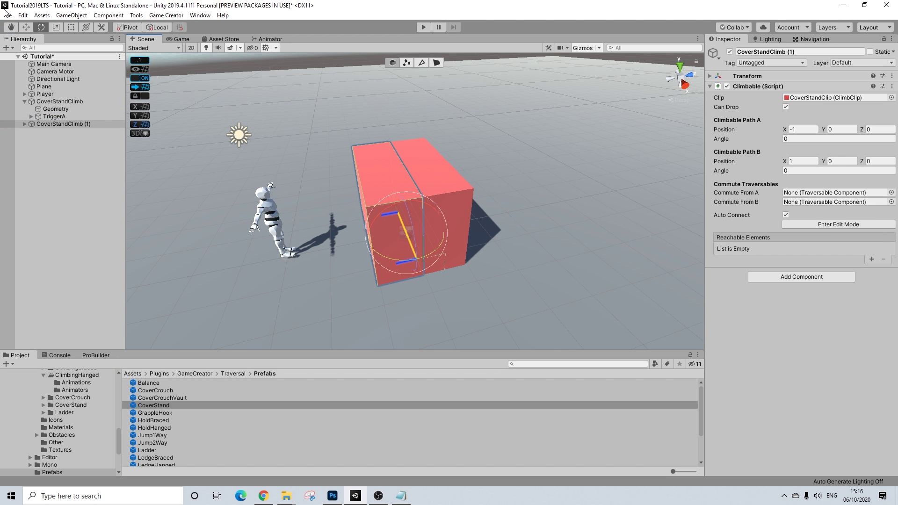
Step: Move the rotated copy to Z 4 so both blocks overlap and its climbable path lies on the cover's far side
click(27, 27)
drag(366, 240, 402, 237)
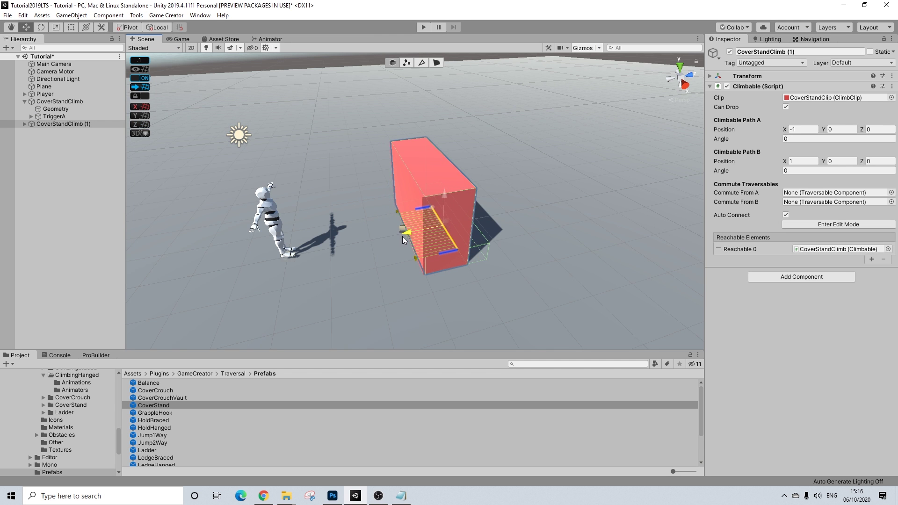
alt+drag(505, 250, 429, 262)
mouse_move(414, 233)
mouse_down()
mouse_move(428, 234)
mouse_move(412, 240)
mouse_up()
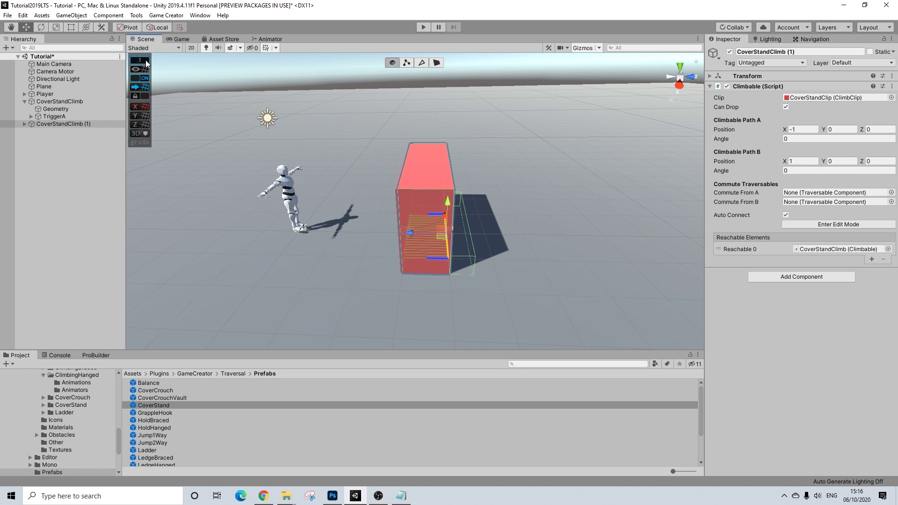
Step: Set the grid snap value to 0.05 and move the rotated copy to Z 3.95
click(748, 76)
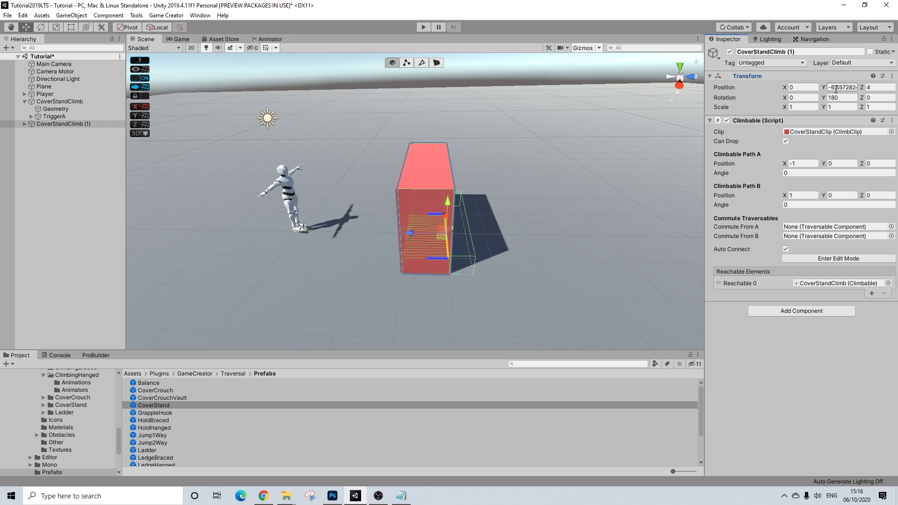
scroll(427, 218, up, 3)
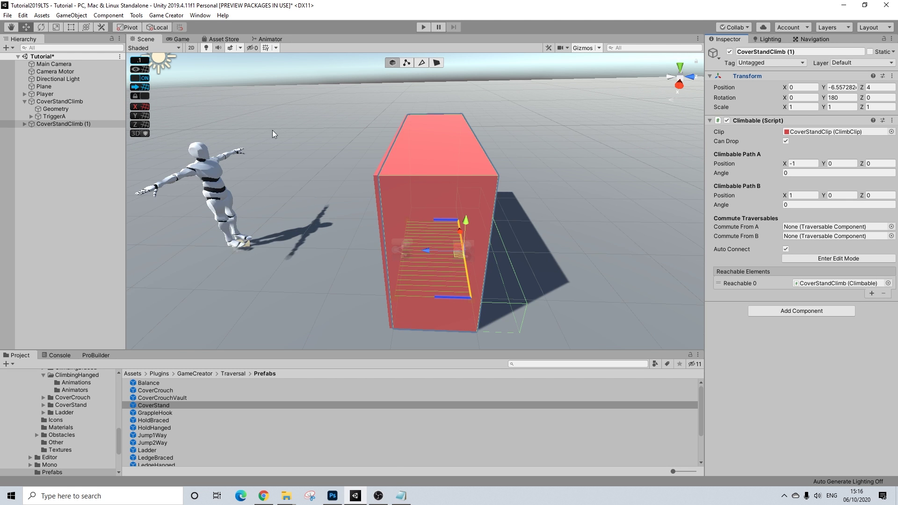
click(144, 63)
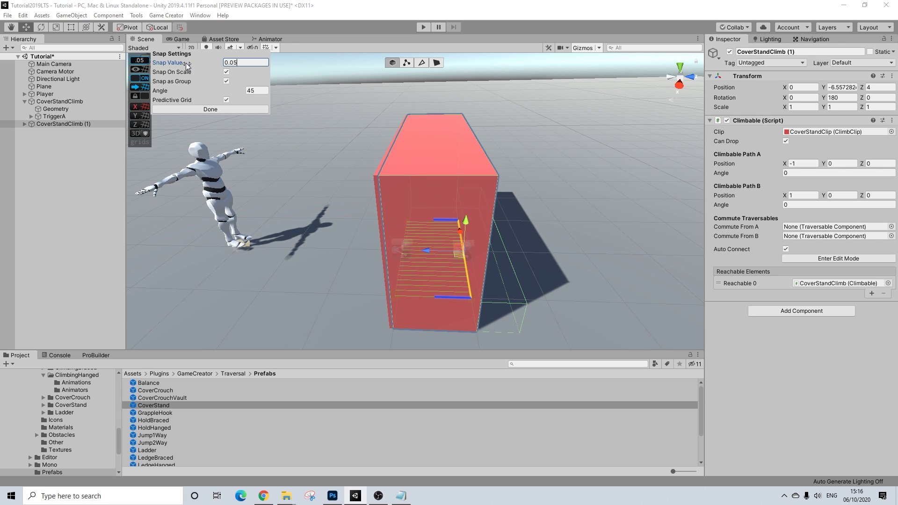
click(219, 109)
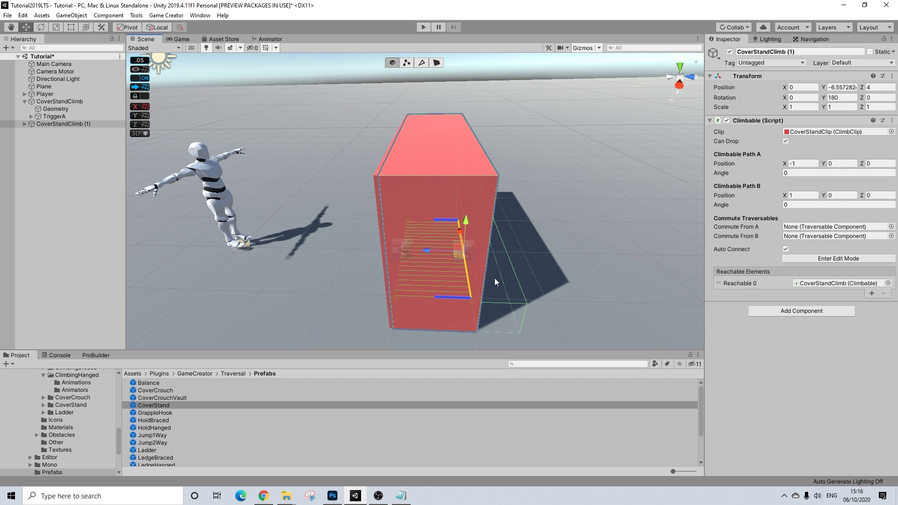
drag(425, 251, 425, 251)
Step: Shift CoverStandClimb and its copy slightly along the Z axis together, and clear the selection
alt+drag(511, 233, 482, 208)
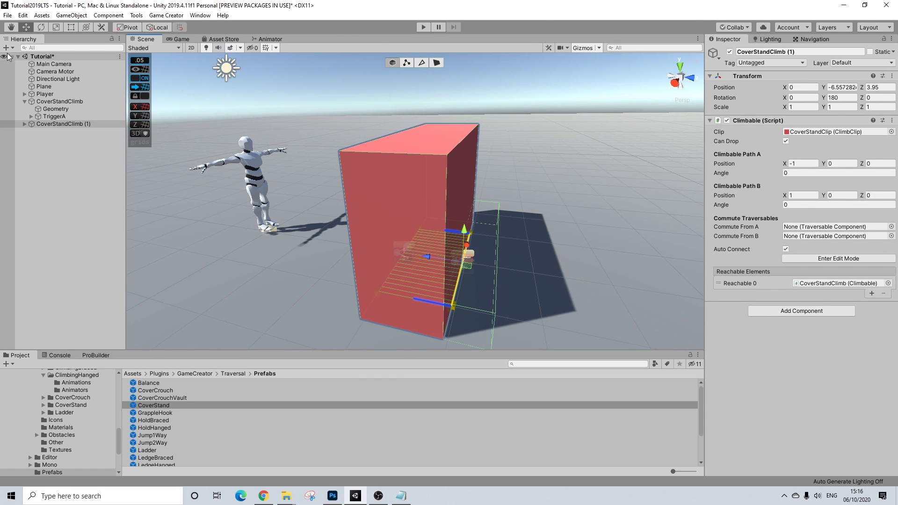
ctrl+click(54, 102)
drag(428, 257, 434, 258)
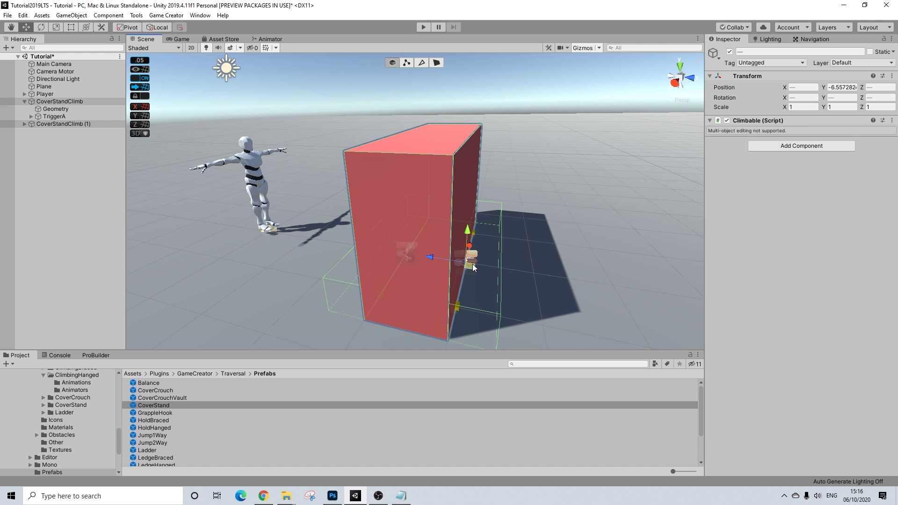
alt+drag(351, 115, 386, 124)
click(365, 83)
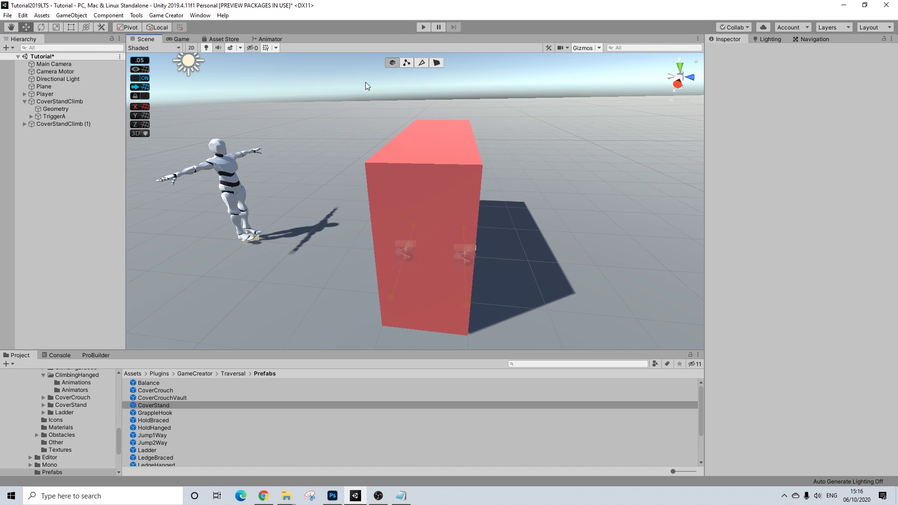
Step: Nest the duplicated cover inside CoverStandClimb as its first child and rename it SideB
alt+drag(586, 253, 522, 233)
mouse_move(55, 124)
mouse_down()
mouse_move(27, 123)
mouse_move(41, 125)
mouse_move(55, 108)
mouse_up()
right_click(55, 109)
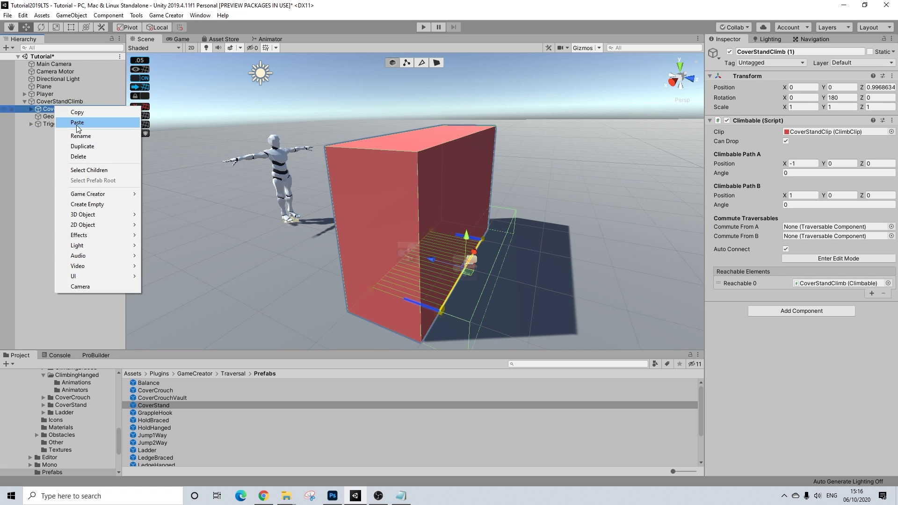
click(69, 135)
text(SideB)
key(Return)
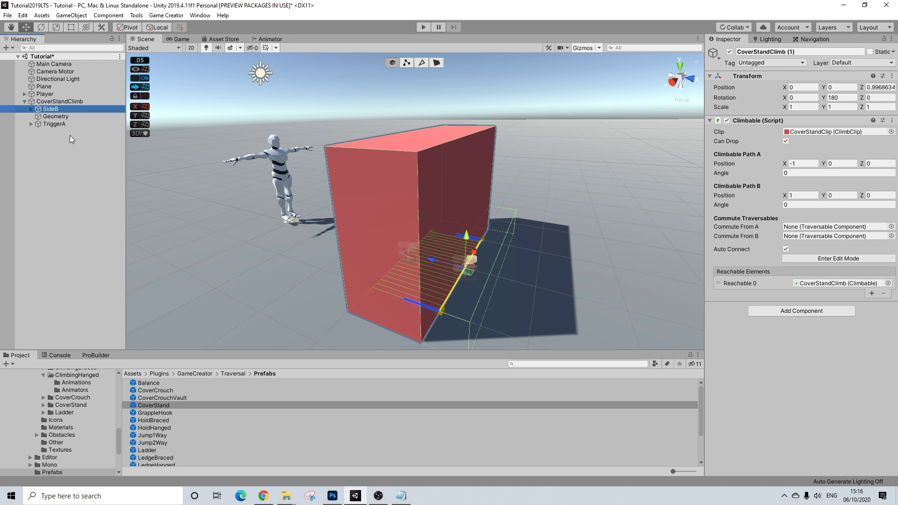
Step: Delete the Geometry object inside SideB
click(30, 109)
click(58, 116)
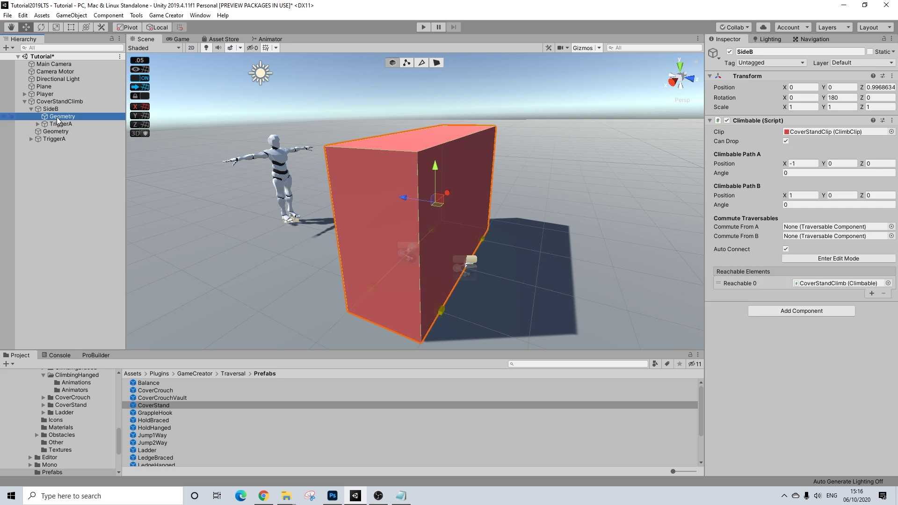
key(Delete)
Step: Move SideB's trigger directly under CoverStandClimb, below TriggerA, and rename it TriggerB
drag(57, 117, 62, 133)
right_click(63, 133)
click(89, 163)
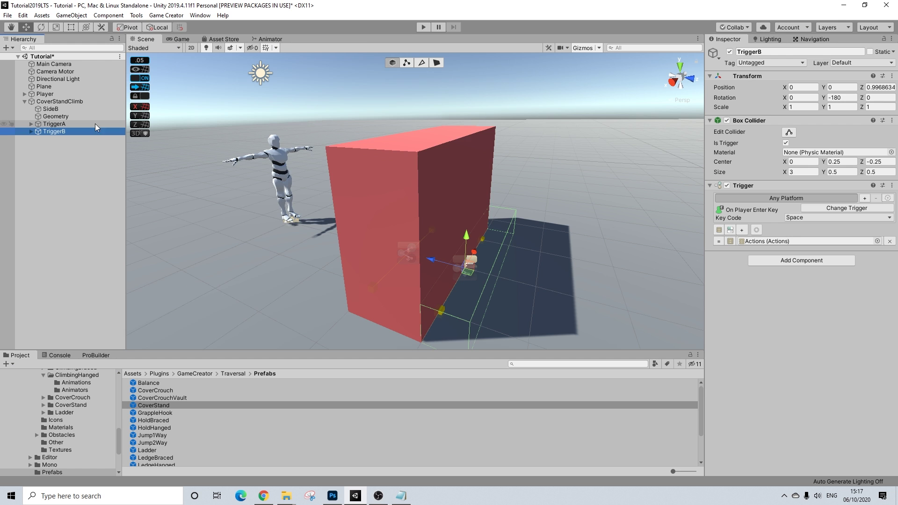
Step: Examine the placement of TriggerA and TriggerB around the cover and the Actions object inside TriggerA
alt+drag(468, 196, 538, 211)
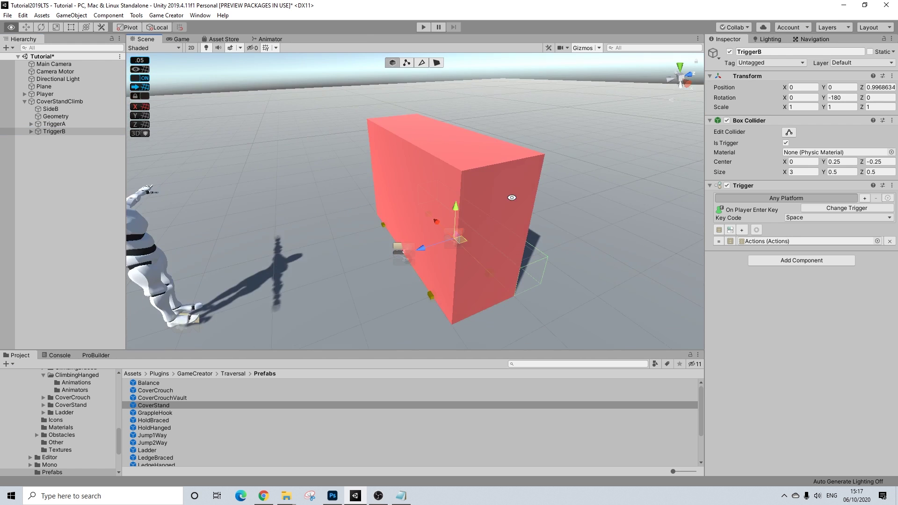
click(53, 125)
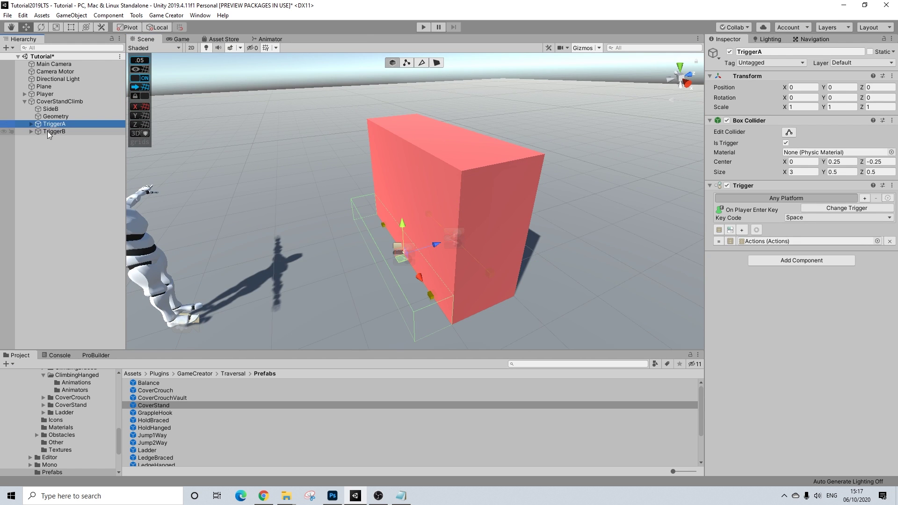
double_click(49, 132)
click(55, 126)
click(55, 125)
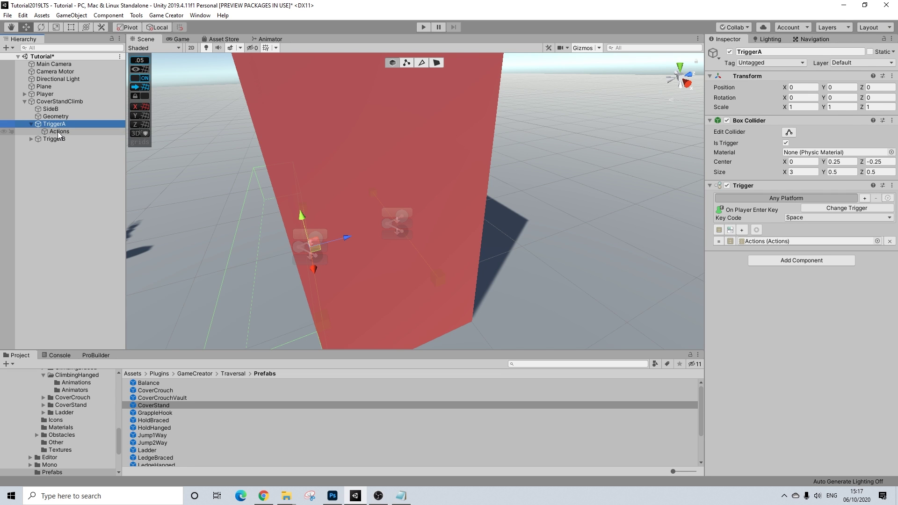
click(59, 132)
Step: Open the CoverStandClip asset used by CoverStandClimb and set its Input Key Drop to Space
click(60, 101)
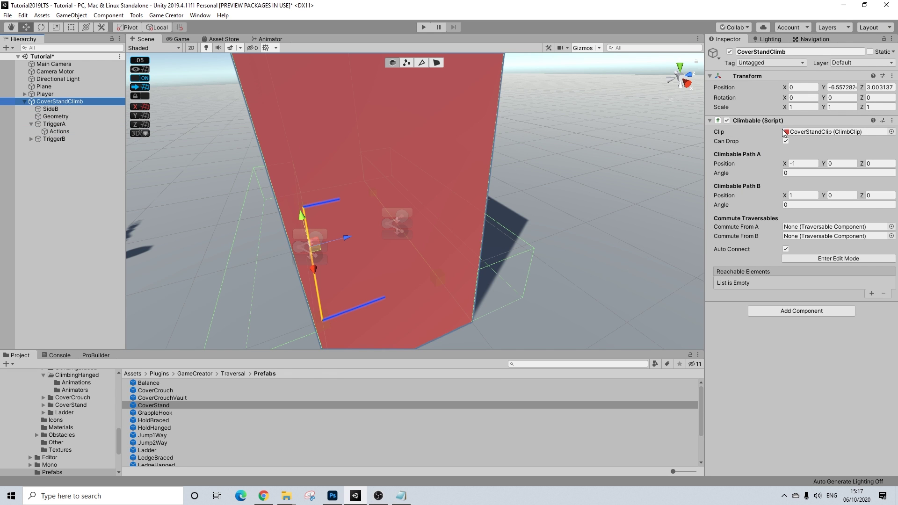
click(785, 132)
click(162, 398)
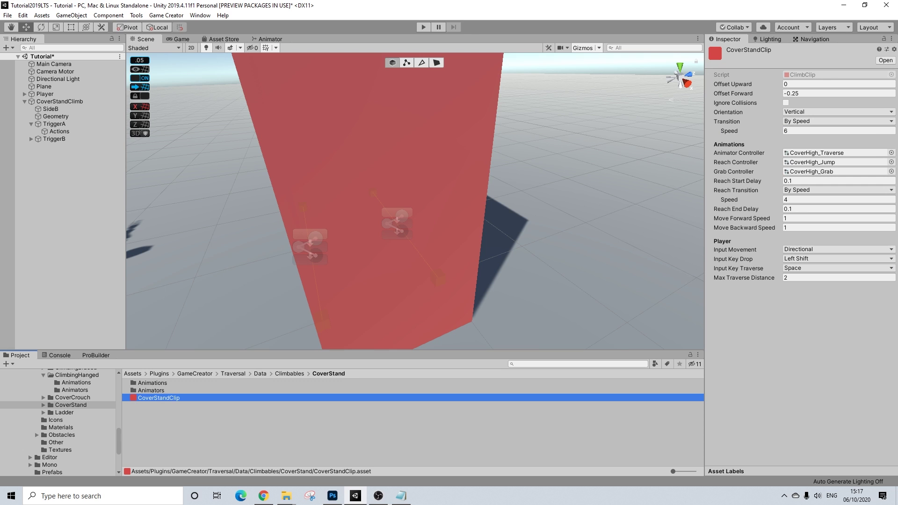
click(793, 259)
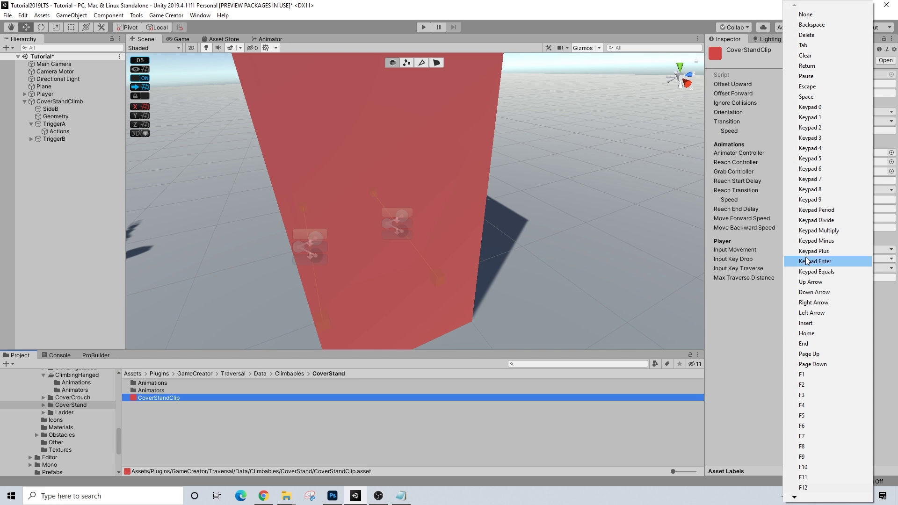
click(806, 97)
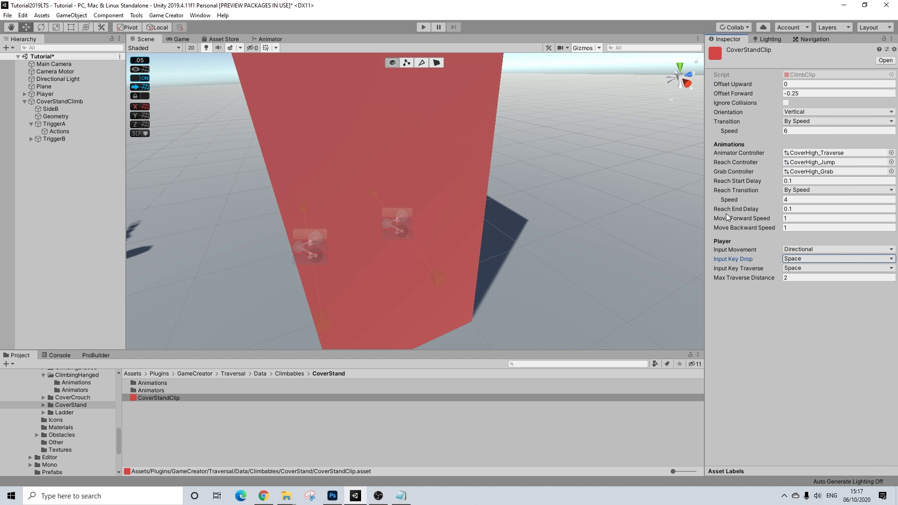
Step: Start a play-test and make the character take cover against the red wall, release it and take cover again
scroll(473, 101, down, 4)
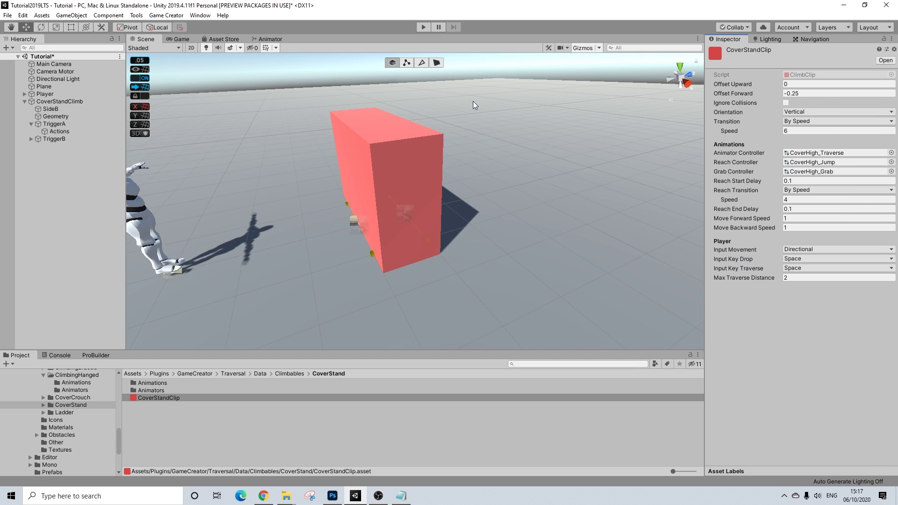
click(421, 29)
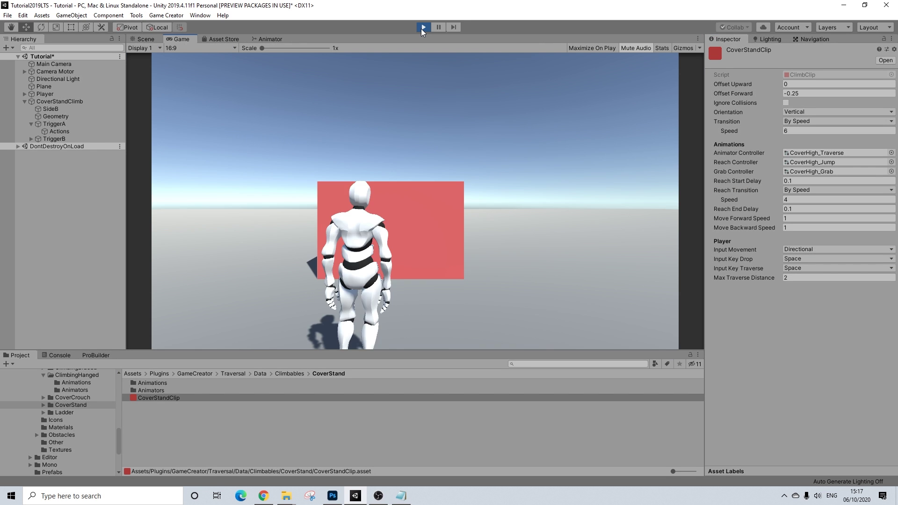
key(space)
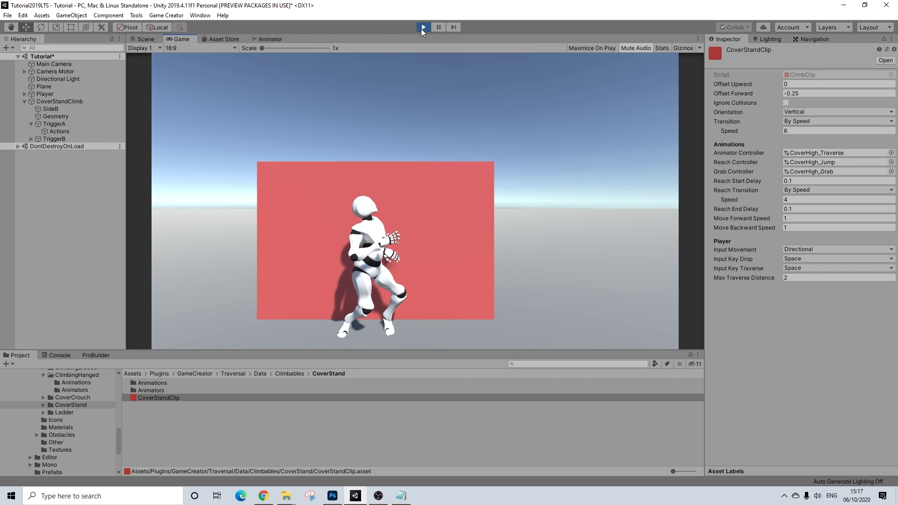
key(space)
key(space)
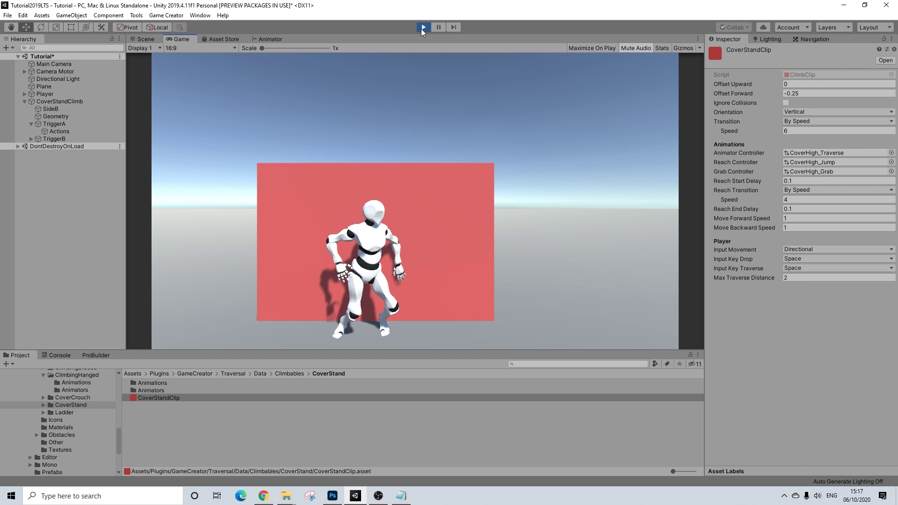
Step: Test moving the character sideways in both directions along the cover and toggling cover again, and end the play-test
key(a)
key(d)
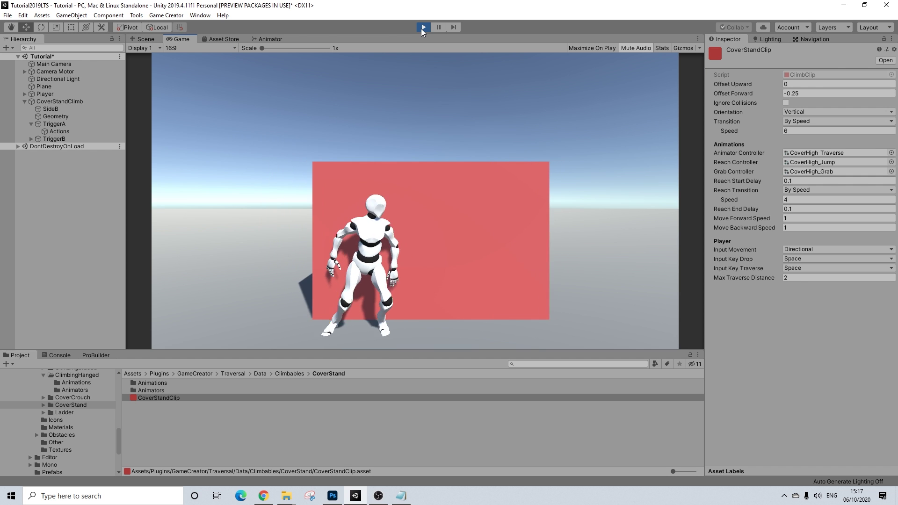
key(a)
key(d)
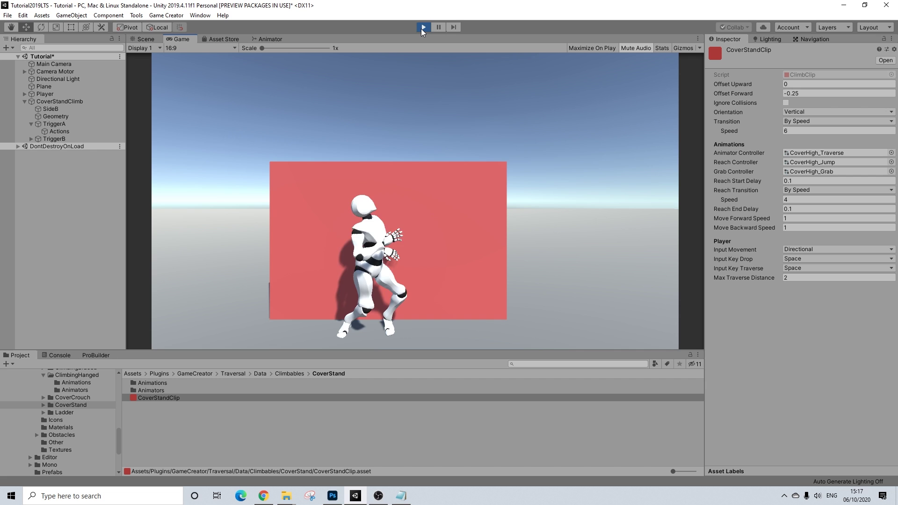
key(space)
key(space)
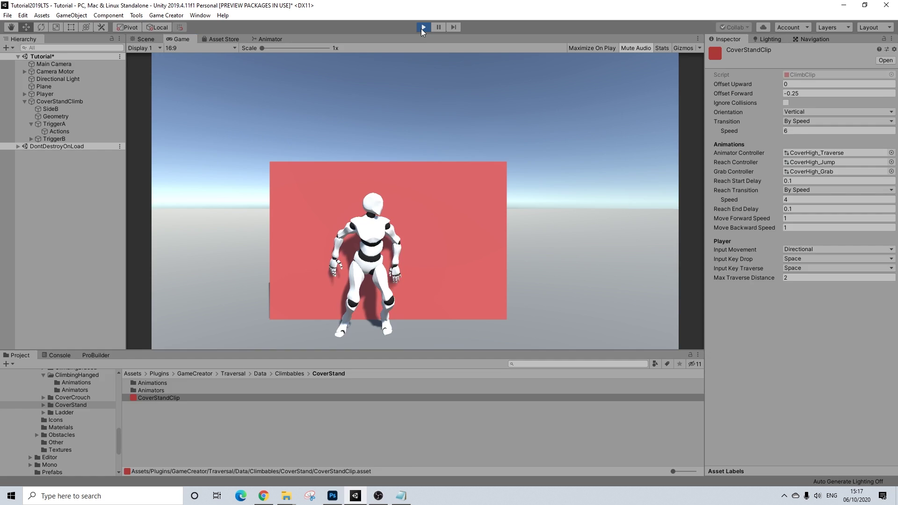
click(421, 29)
Step: Place a MantleHigh prefab from the Traversal Prefabs folder into the scene beside the red cover wall
alt+drag(270, 208, 411, 212)
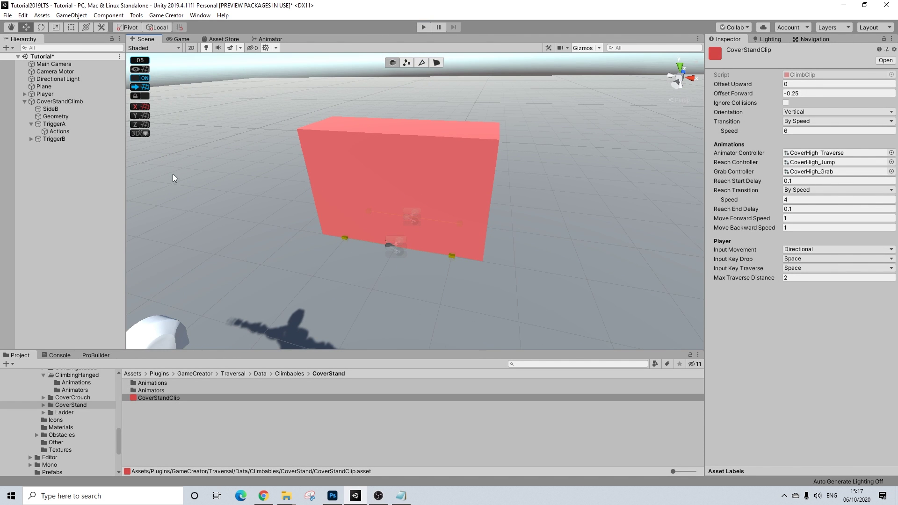
click(30, 124)
scroll(53, 413, up, 3)
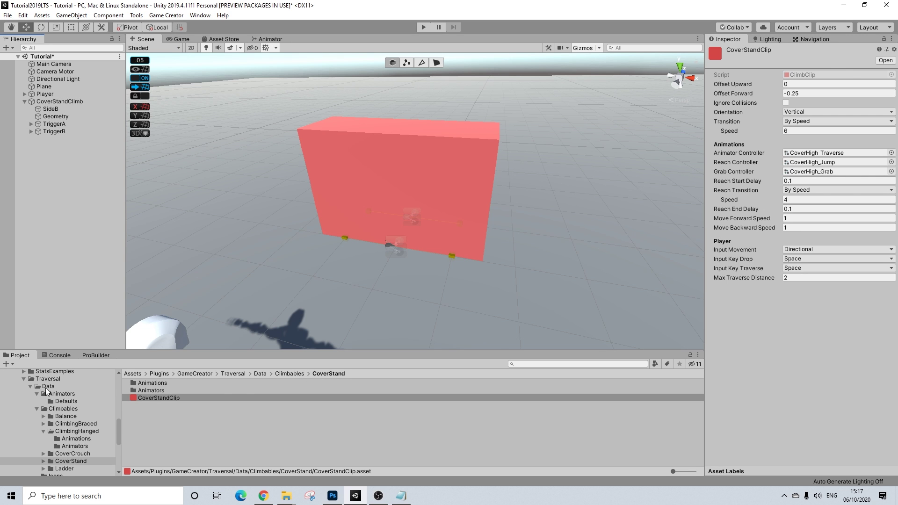
click(48, 380)
double_click(144, 405)
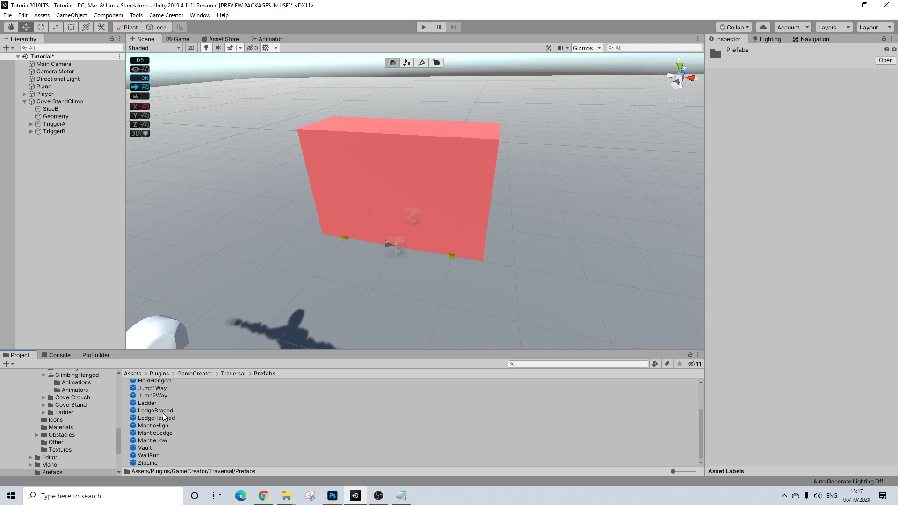
drag(163, 426, 539, 276)
Step: Move MantleHigh to X 1, Z 3 against the wall's front and add two copies side by side, the last at X -1
alt+drag(598, 270, 405, 299)
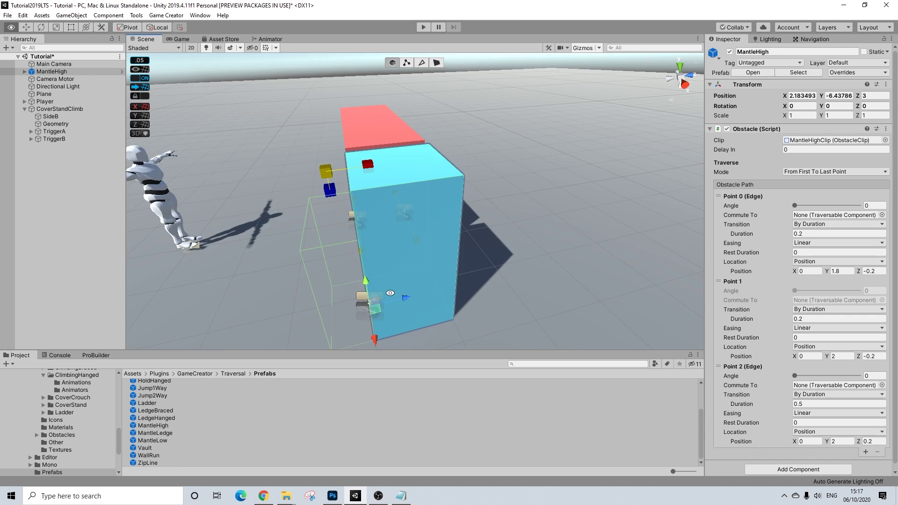
alt+drag(390, 293, 567, 309)
drag(568, 271, 434, 159)
key(ctrl+d)
key(ctrl+d)
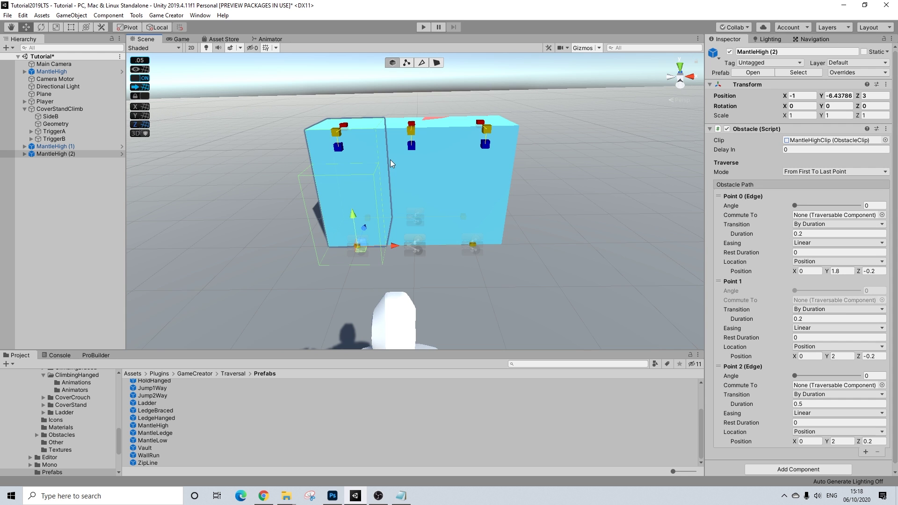
alt+drag(440, 138, 393, 204)
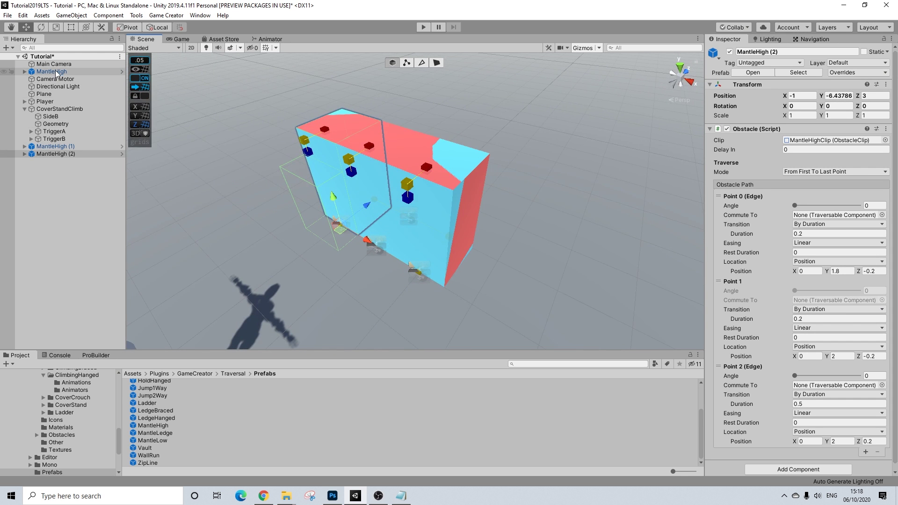
Step: Reorder MantleHigh directly below CoverStandClimb in the hierarchy and unpack all three MantleHigh prefab instances
drag(51, 71, 48, 150)
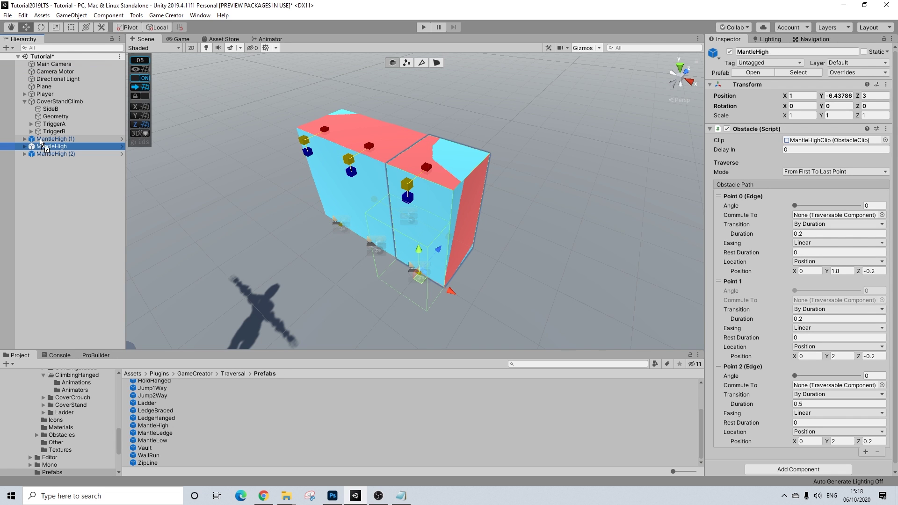
drag(38, 139, 39, 139)
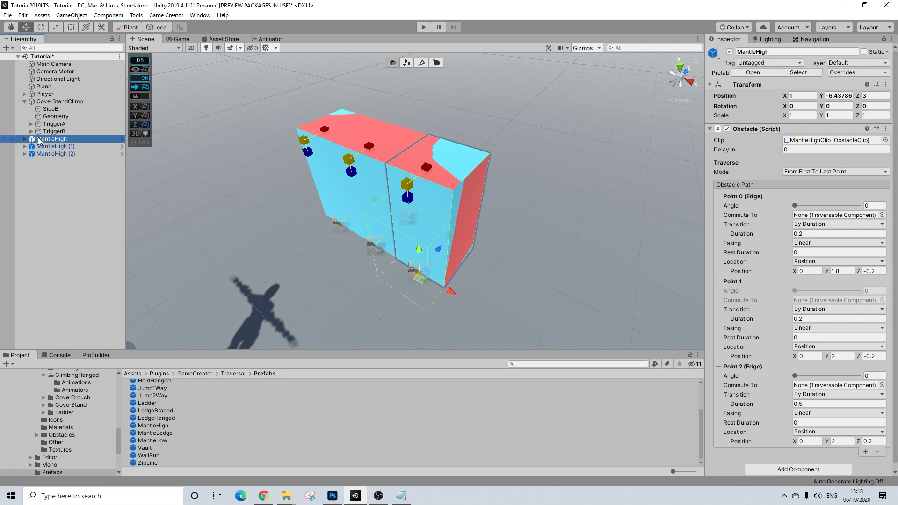
click(25, 139)
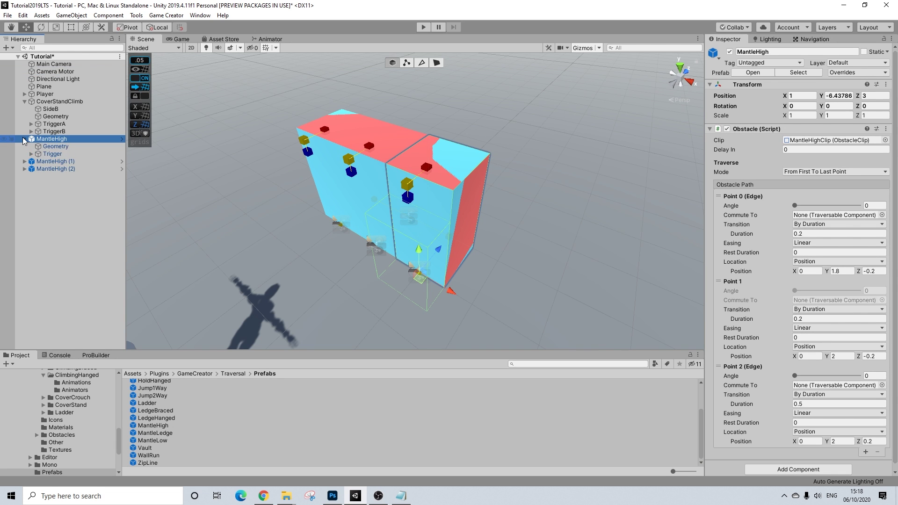
click(25, 161)
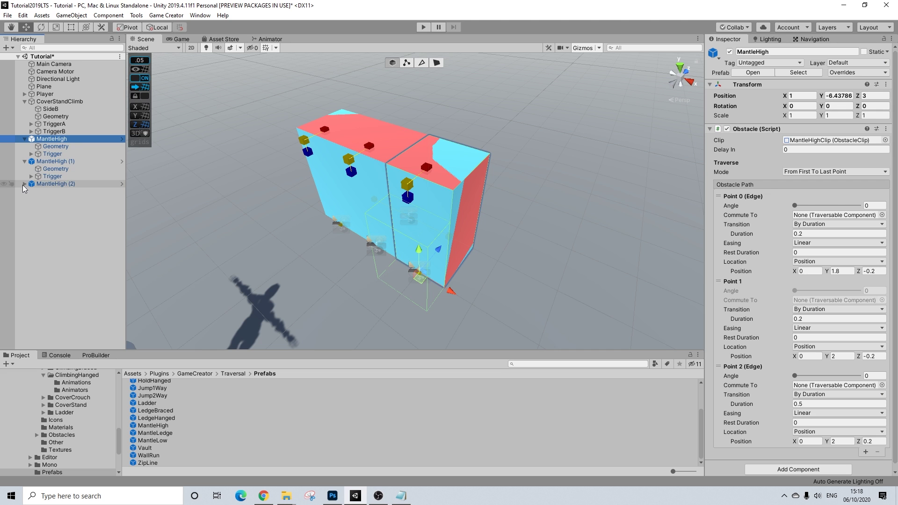
ctrl+click(51, 183)
ctrl+click(63, 162)
right_click(63, 161)
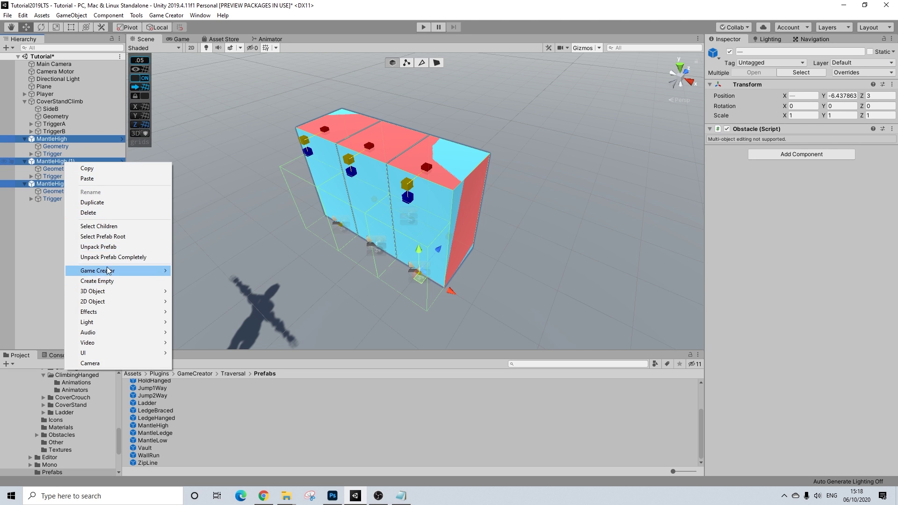
click(98, 247)
Step: Try deleting the Geometry children of the three MantleHigh objects, and undo the deletion
click(54, 146)
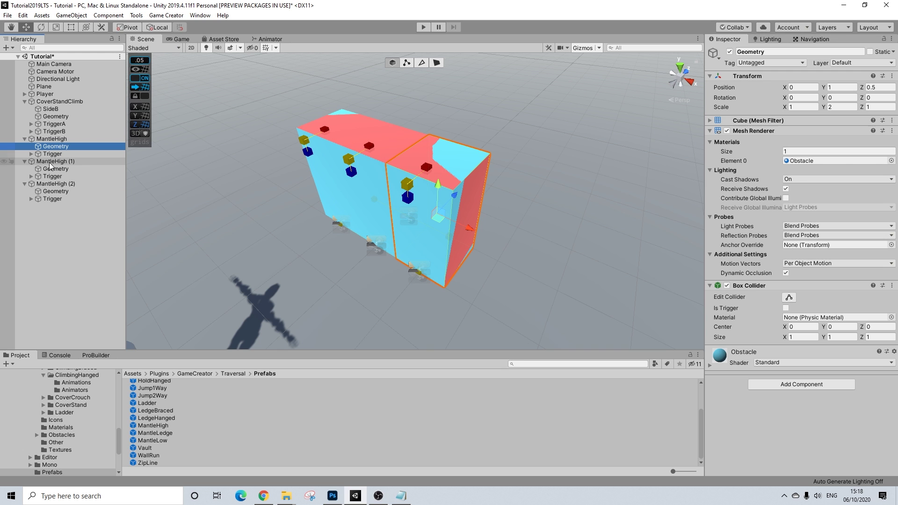
ctrl+click(52, 169)
ctrl+click(49, 191)
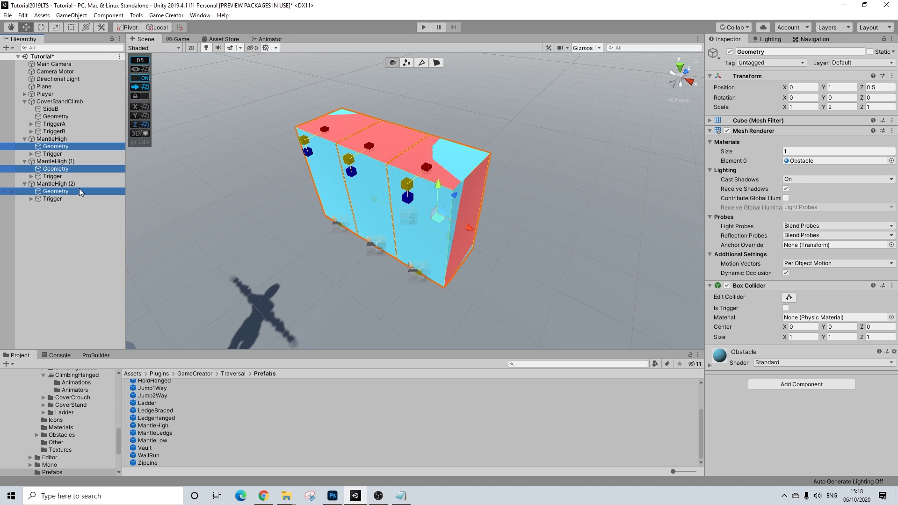
key(Delete)
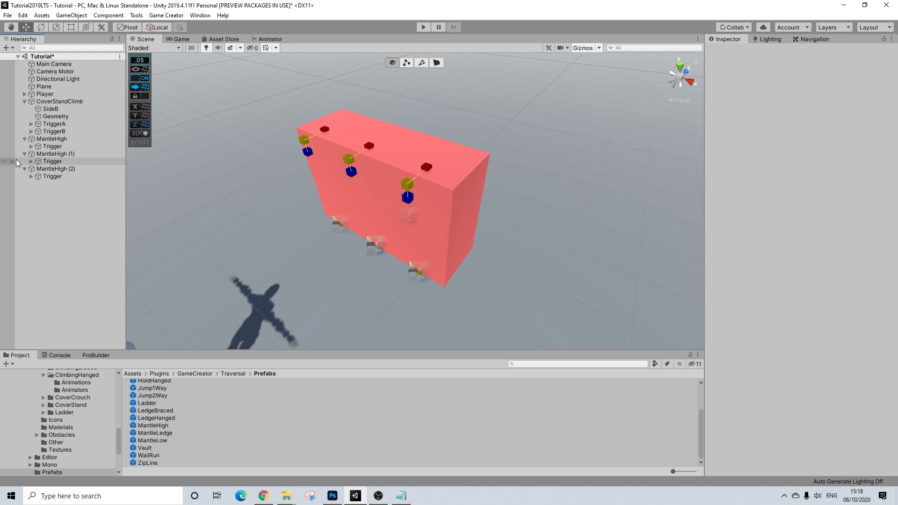
alt+drag(210, 176, 170, 183)
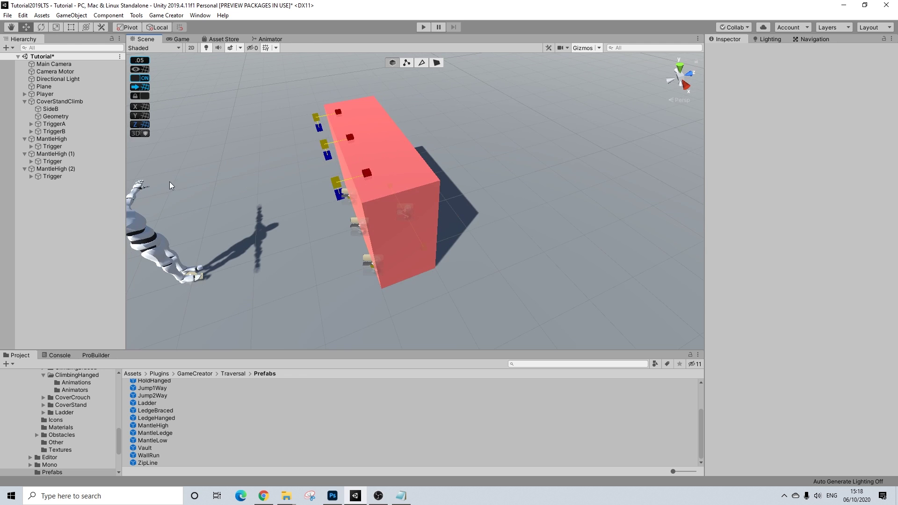
key(ctrl+z)
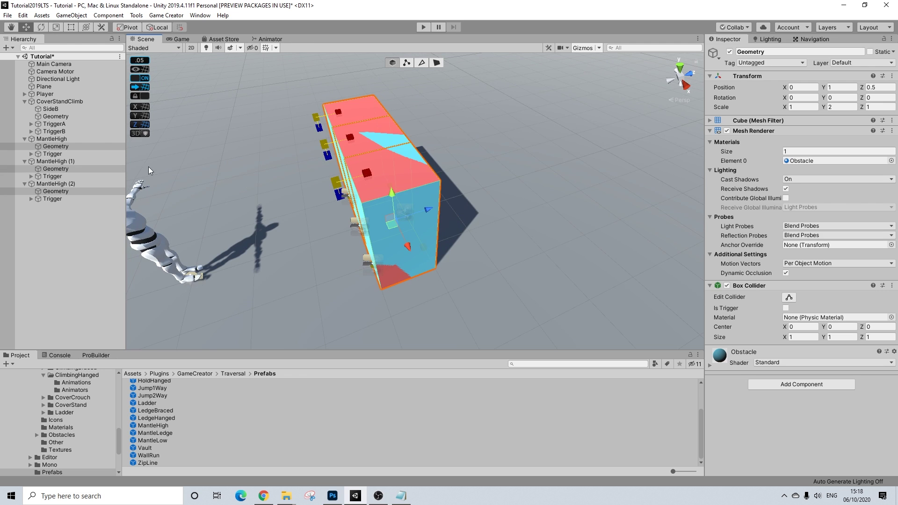
Step: Duplicate the three MantleHigh objects, rotate the copies 180° around Y and move them to Z 4 on the wall's opposite side
click(53, 140)
ctrl+click(47, 161)
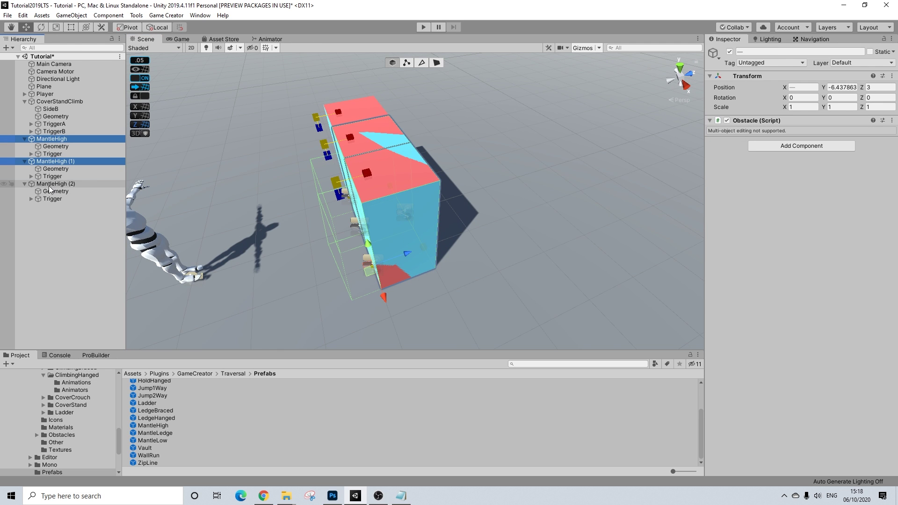
ctrl+click(52, 184)
key(ctrl+d)
click(41, 27)
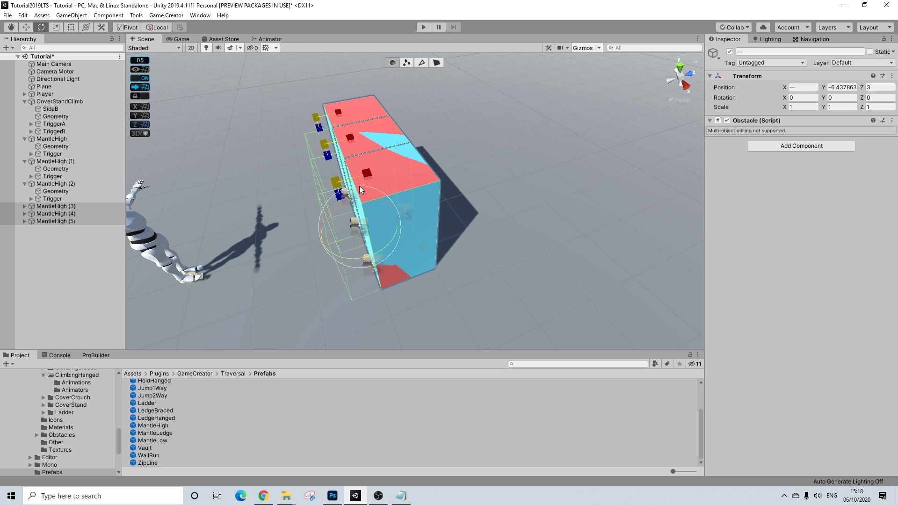
drag(389, 255, 106, 231)
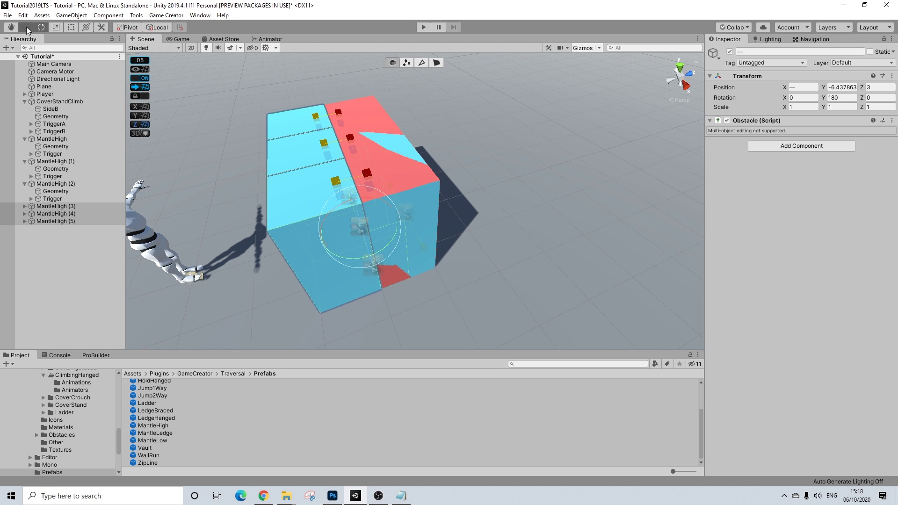
drag(321, 239, 468, 225)
Step: Delete the Geometry child from each of the six MantleHigh objects, leaving their Trigger children in place
click(24, 206)
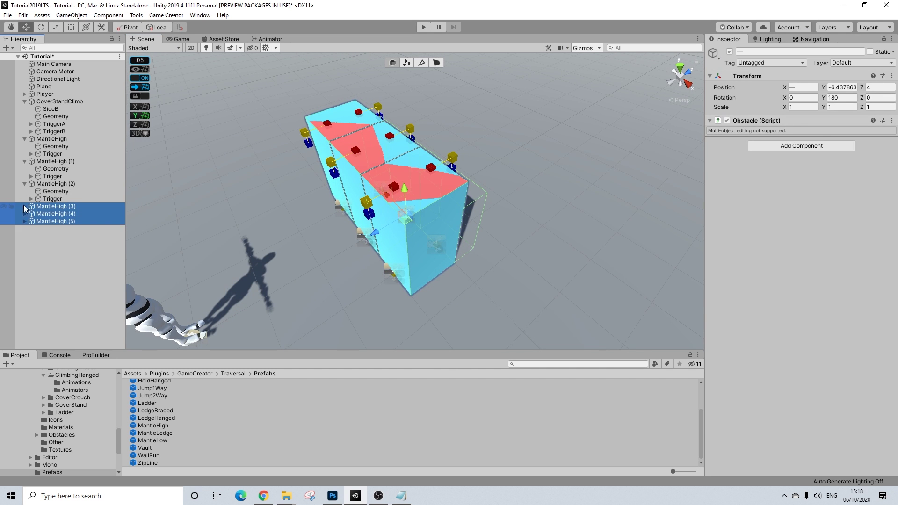
click(25, 228)
click(24, 252)
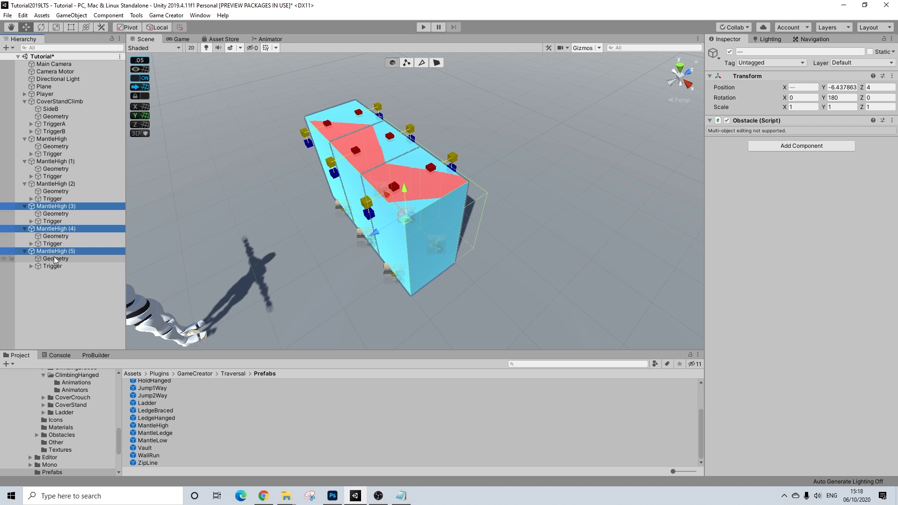
click(54, 258)
ctrl+click(55, 236)
ctrl+click(56, 213)
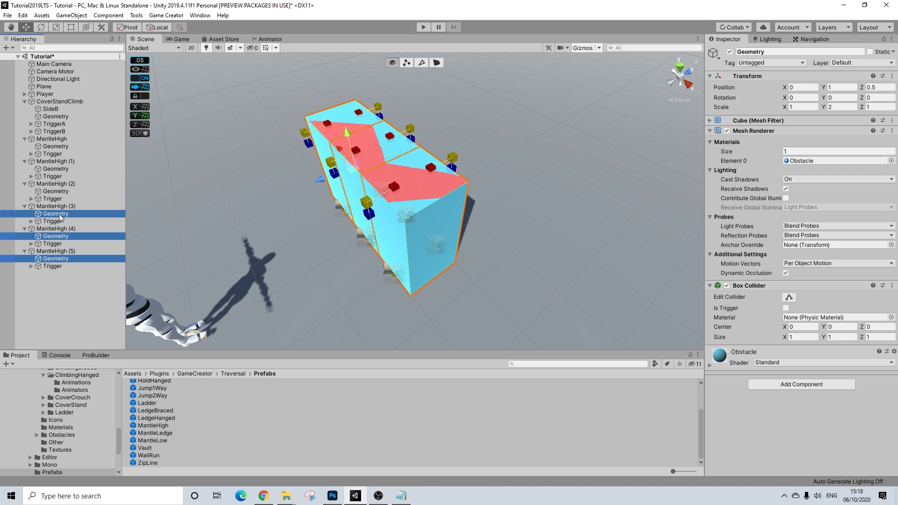
ctrl+click(49, 191)
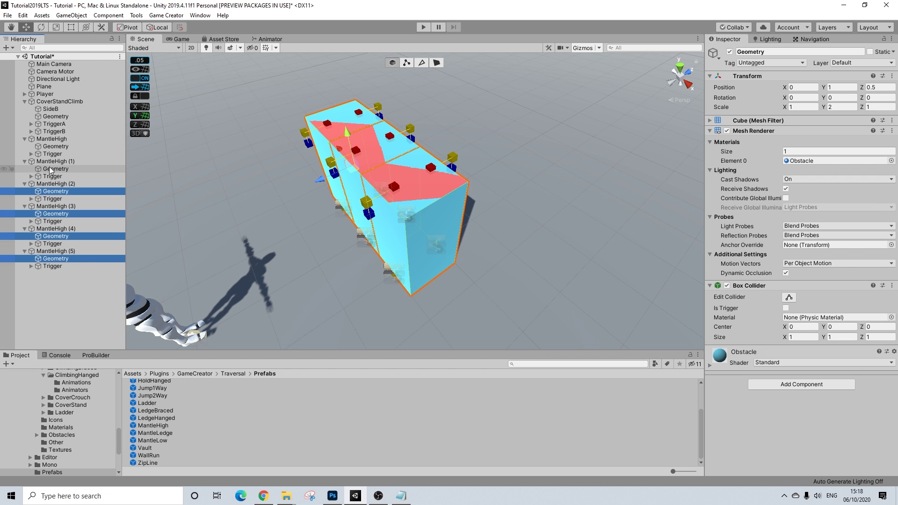
ctrl+click(50, 168)
ctrl+click(52, 147)
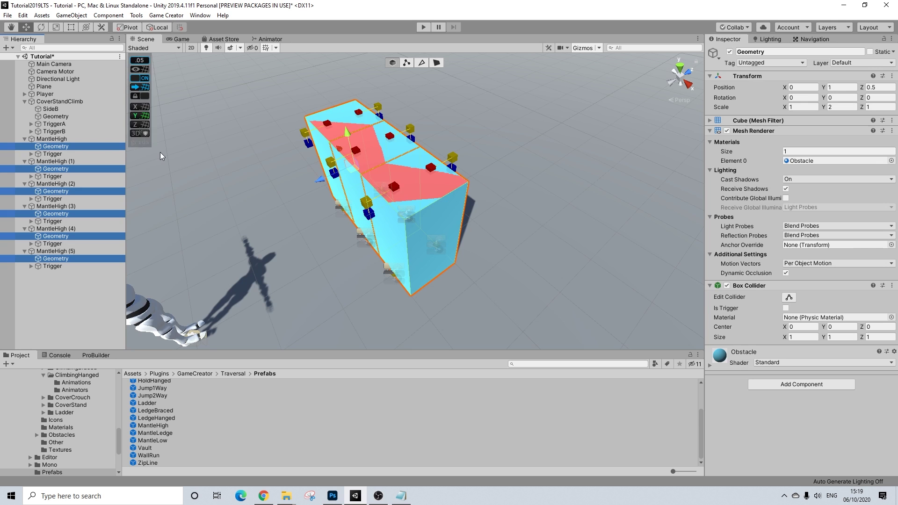
key(Delete)
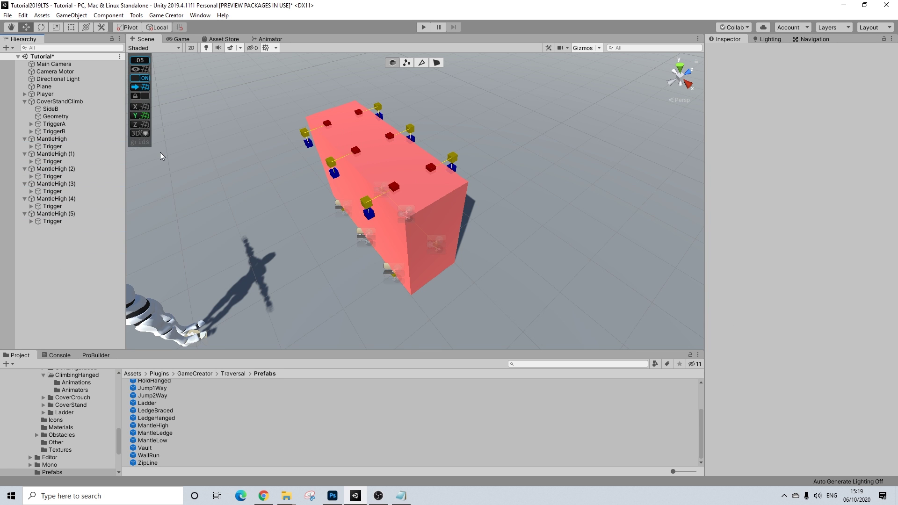
Step: Set the On Player Enter Key code of the first MantleHigh's Trigger to Left Shift
alt+drag(444, 178, 395, 161)
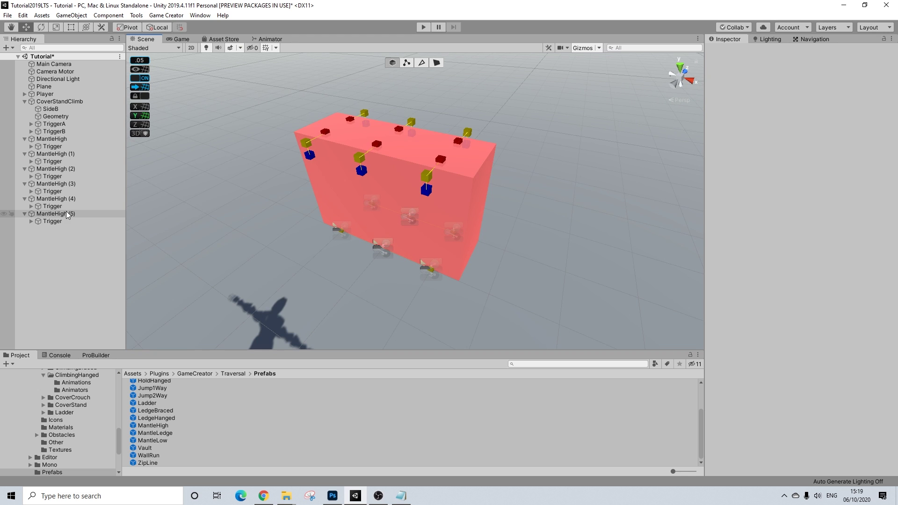
click(51, 147)
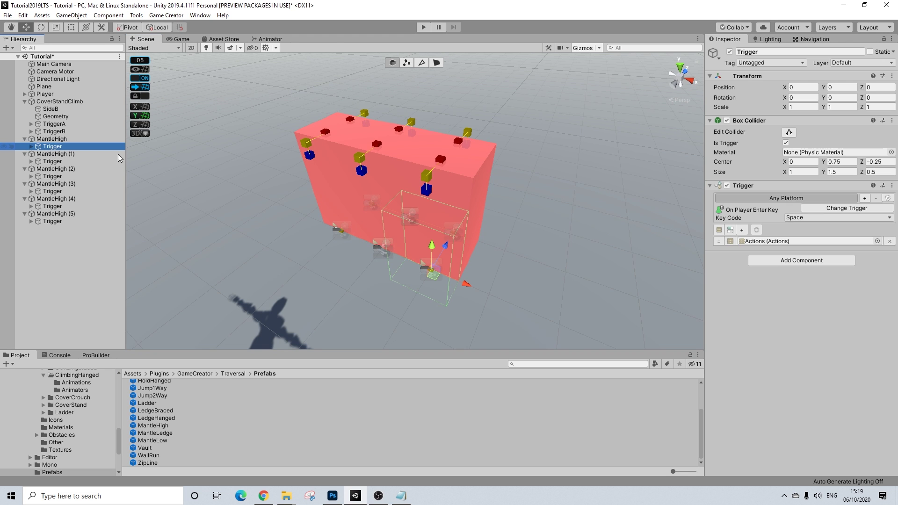
click(793, 219)
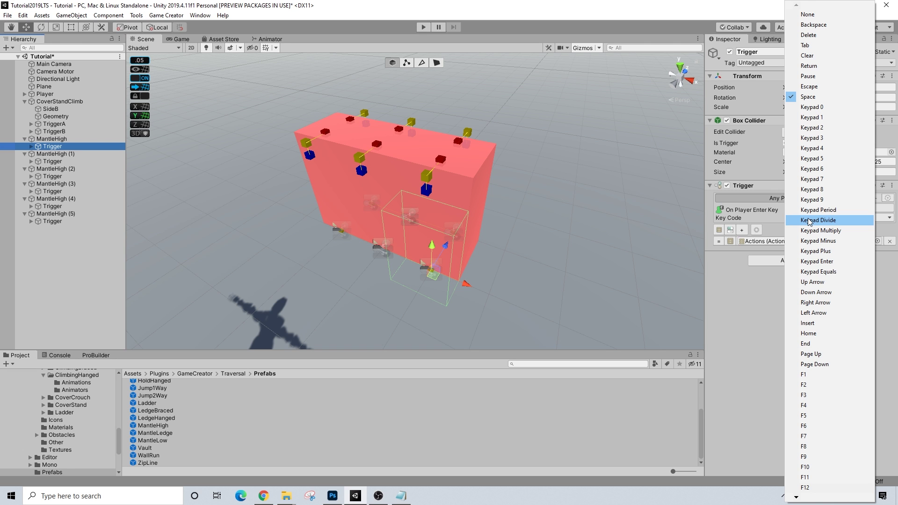
key(l)
key(l)
key(l)
key(l)
key(l)
key(l)
key(l)
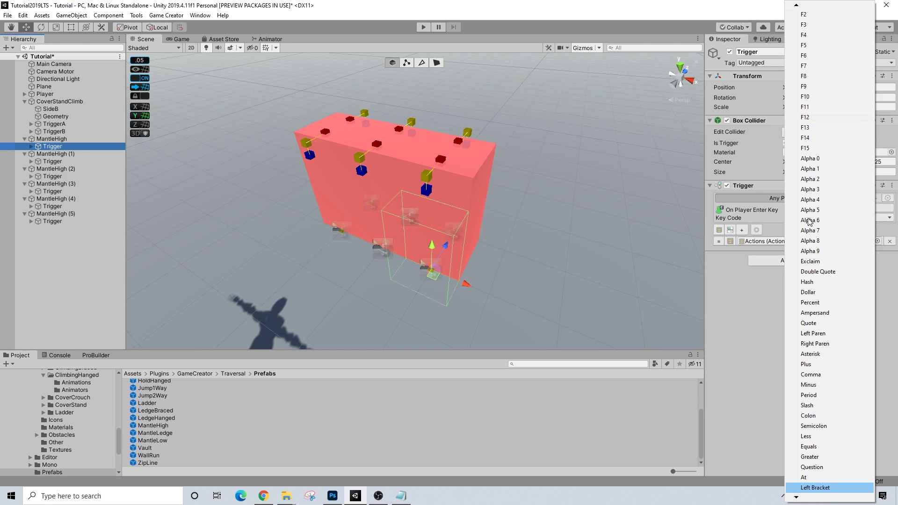
key(Escape)
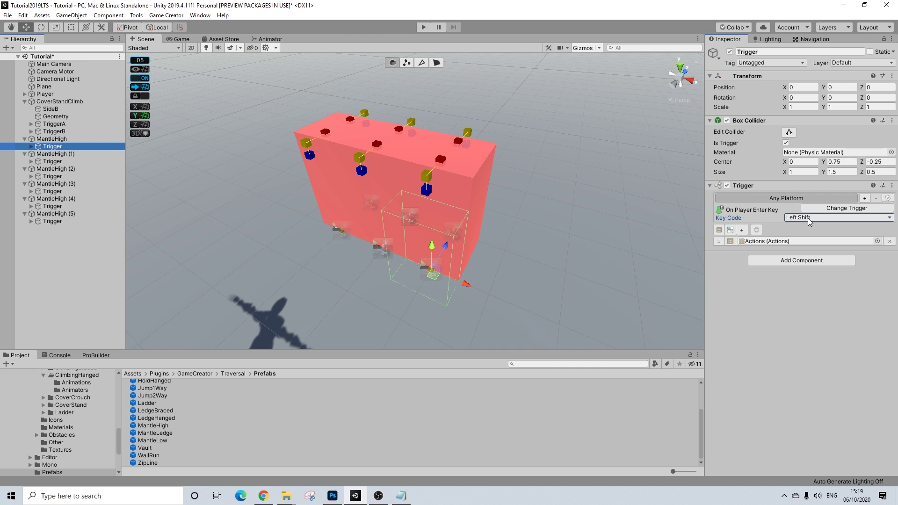
Step: Set the On Player Enter Key code of the Trigger inside MantleHigh (1) to Left Shift
click(51, 162)
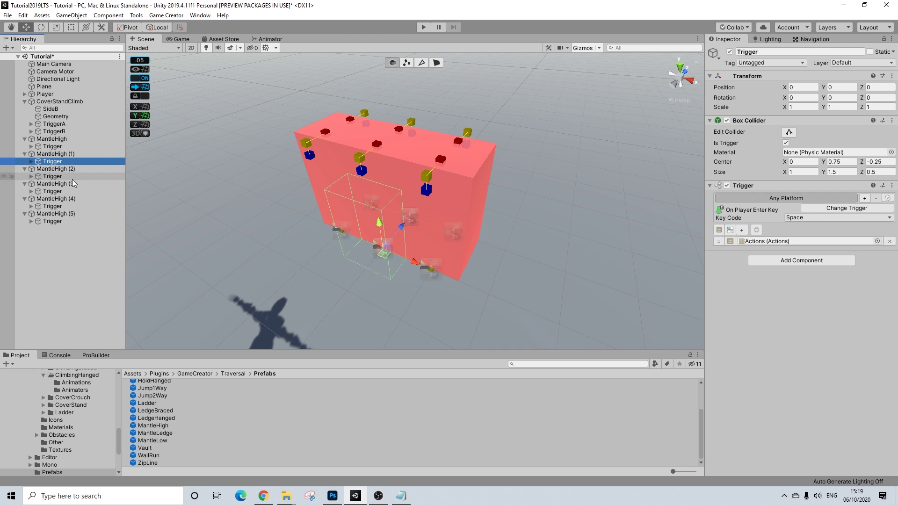
click(814, 218)
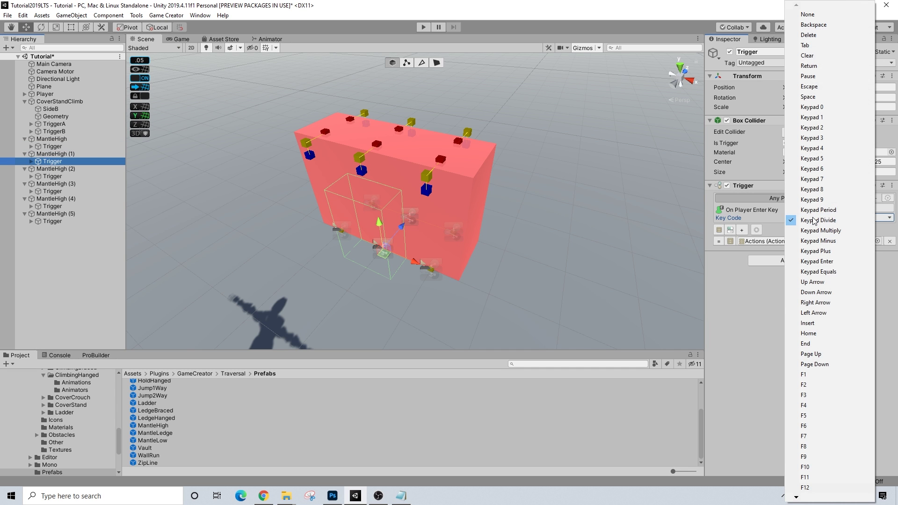
key(l)
key(l)
key(l)
key(l)
key(l)
key(l)
key(l)
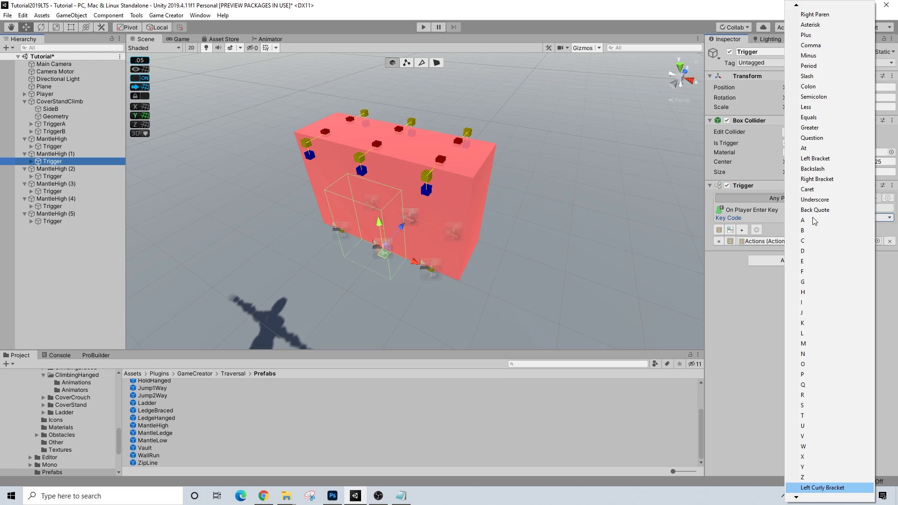
key(Return)
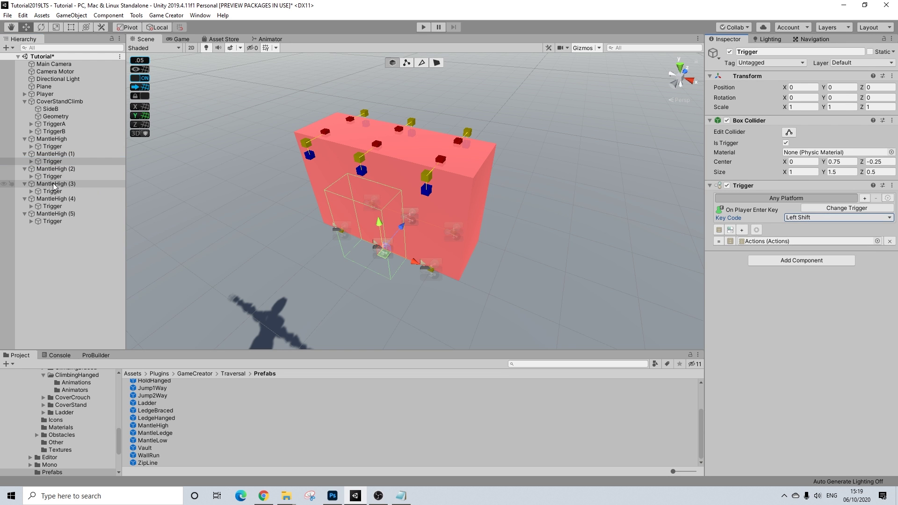
click(53, 184)
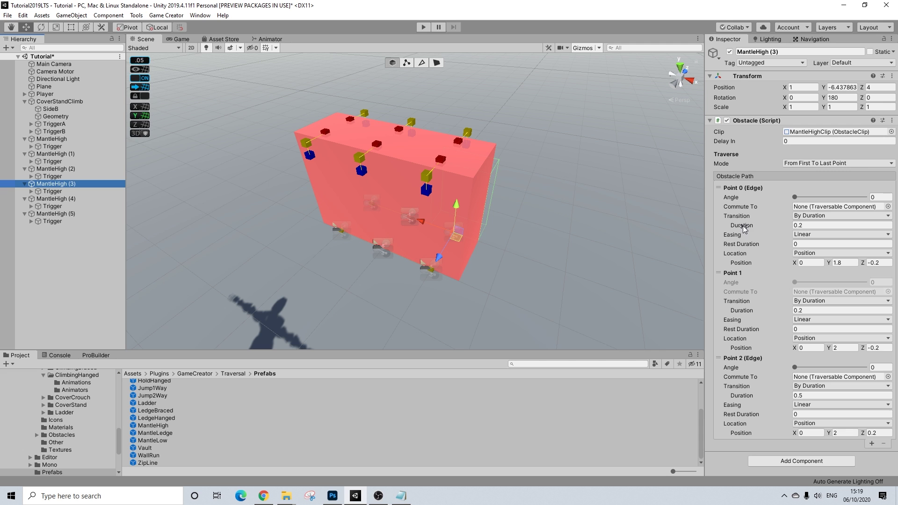
Step: Set the On Player Enter Key code of the Trigger inside MantleHigh (2) to Left Shift
click(52, 175)
click(823, 218)
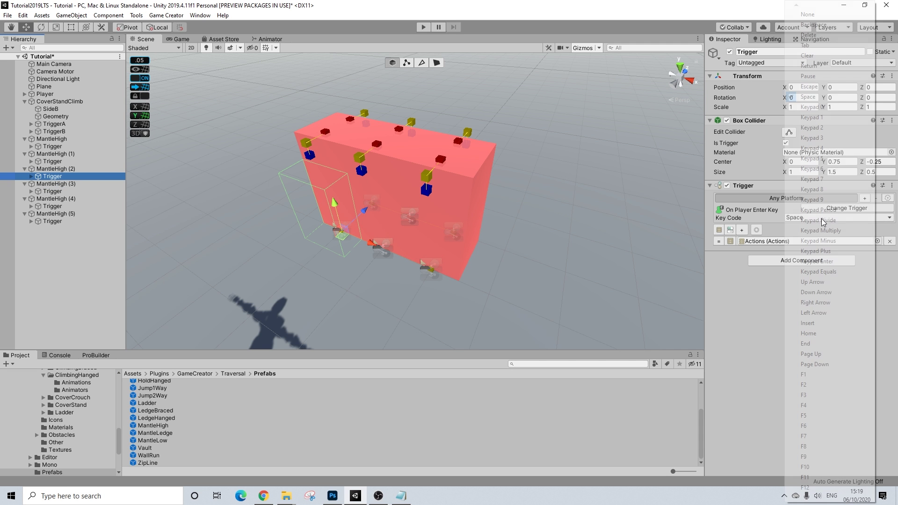
key(l)
key(l)
key(l)
key(l)
key(l)
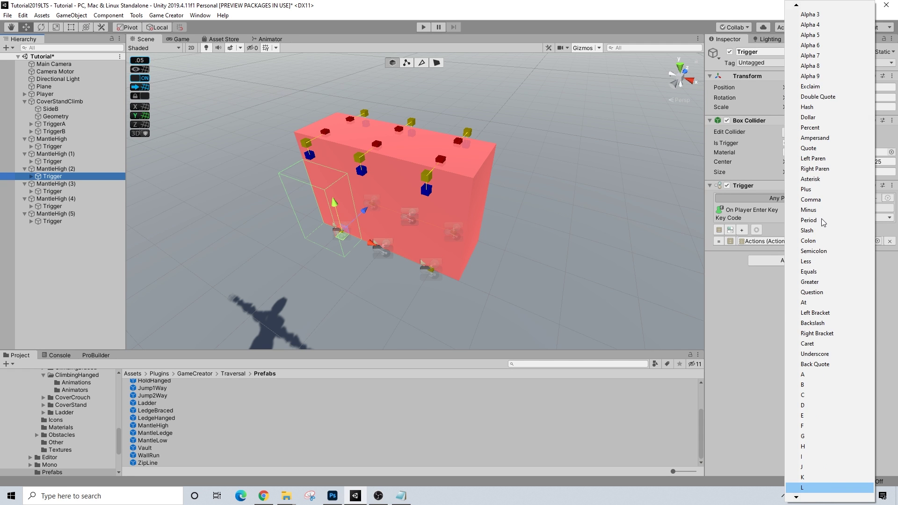
key(l)
key(l)
key(l)
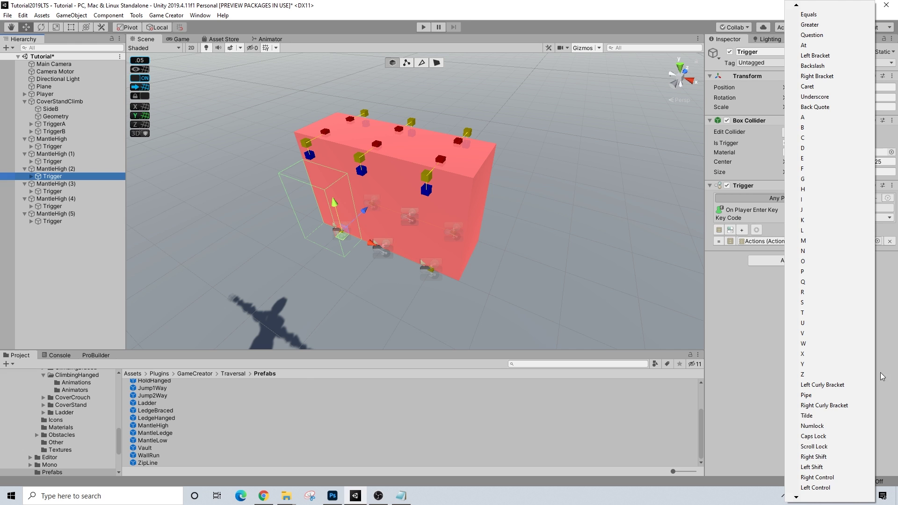
click(835, 465)
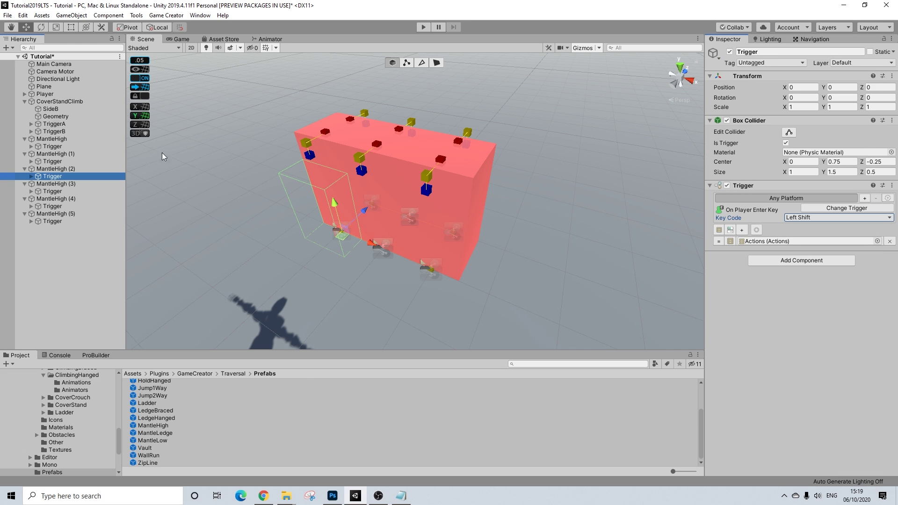
Step: Set the On Player Enter Key code of the Trigger inside MantleHigh (3) to Left Shift
click(53, 191)
click(803, 218)
key(l)
key(l)
key(l)
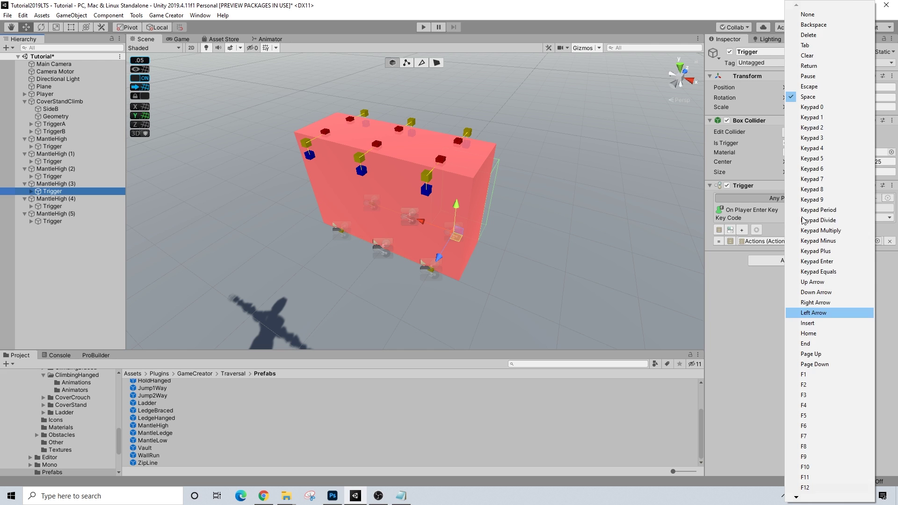
key(l)
key(l)
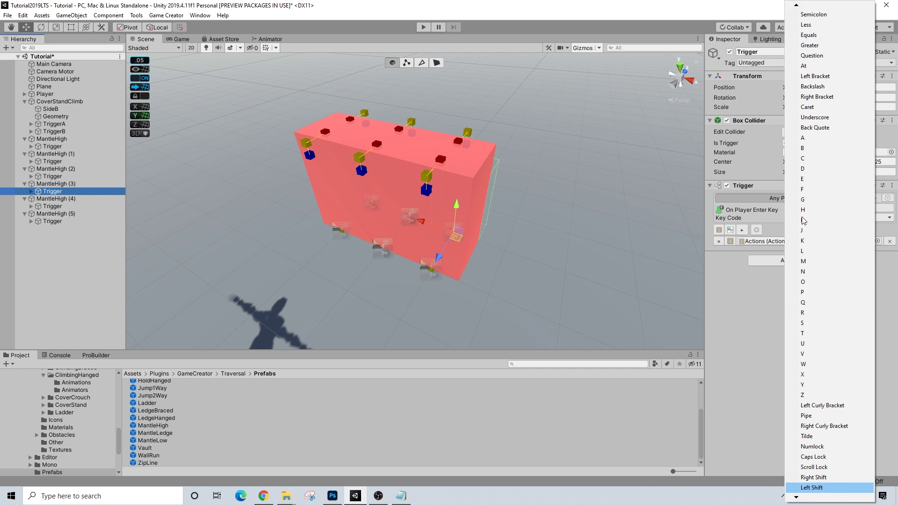
click(832, 467)
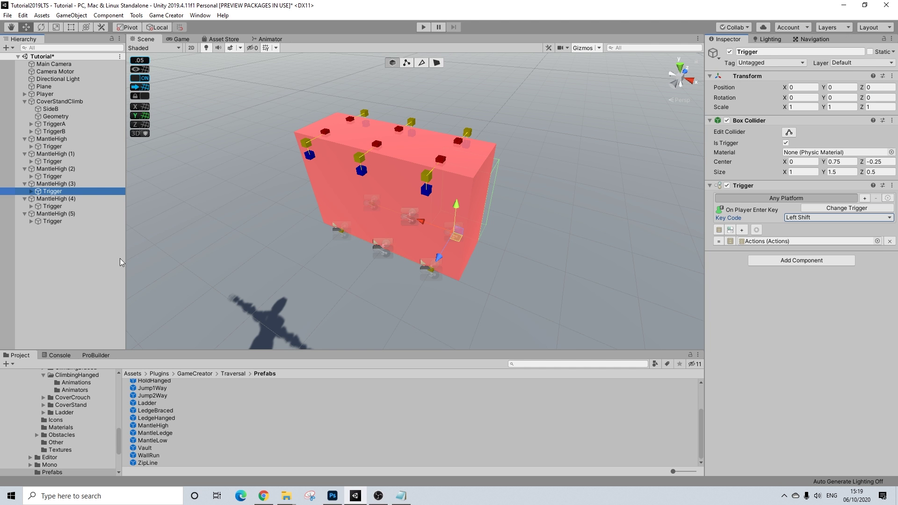
Step: Set the On Player Enter Key code of the Trigger inside MantleHigh (4) to Left Shift
click(58, 214)
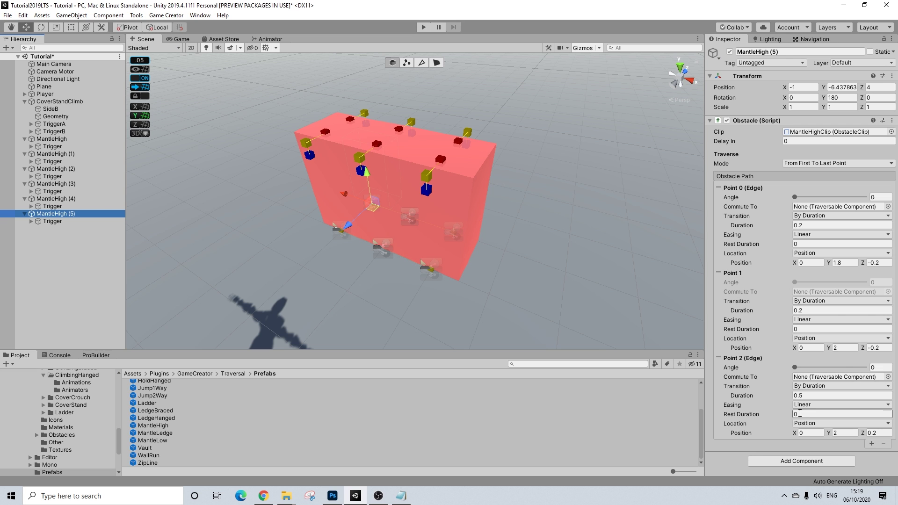
click(52, 206)
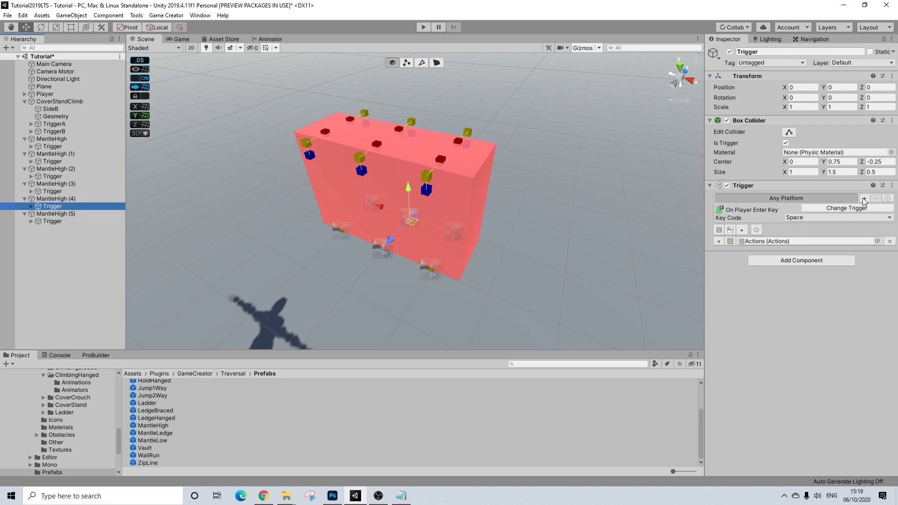
click(795, 217)
key(l)
key(l)
key(l)
key(l)
key(l)
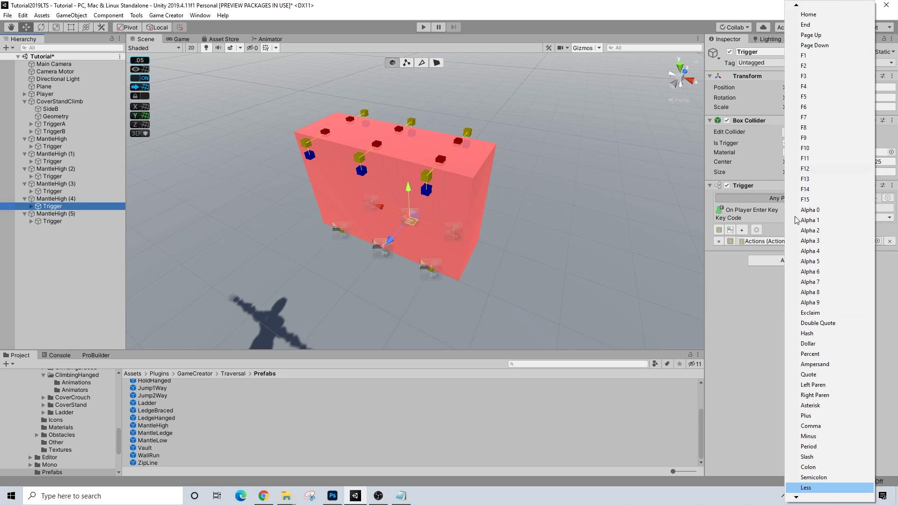
key(l)
key(l)
key(l)
key(Return)
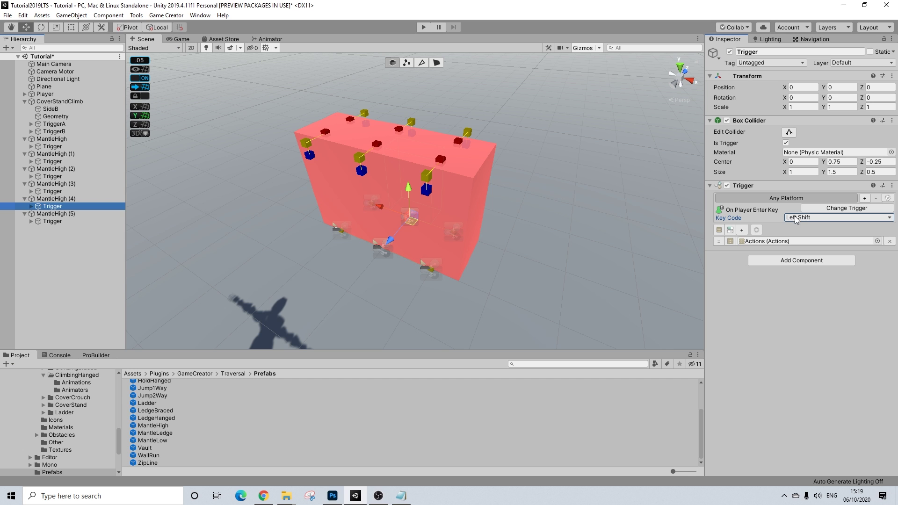
Step: Set the On Player Enter Key code of the Trigger inside MantleHigh (5) to Left Shift
click(53, 221)
click(822, 218)
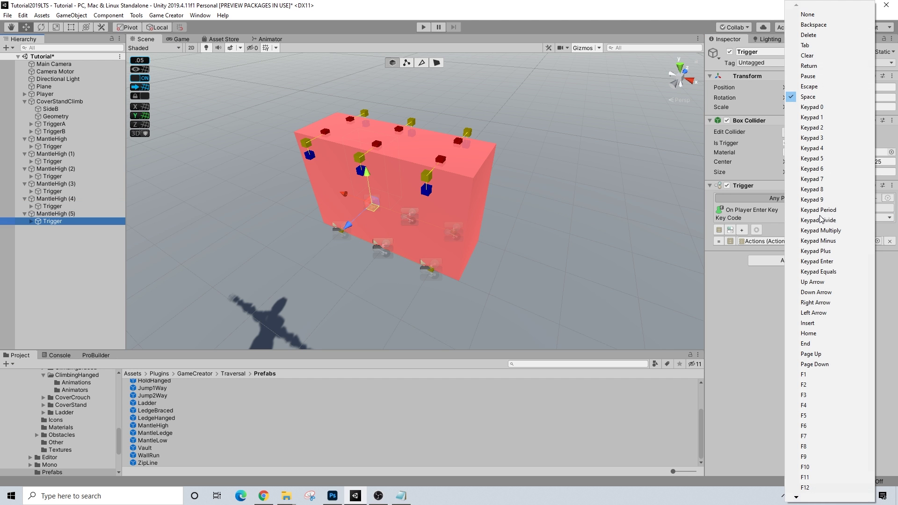
key(l)
key(l)
key(l)
key(l)
key(l)
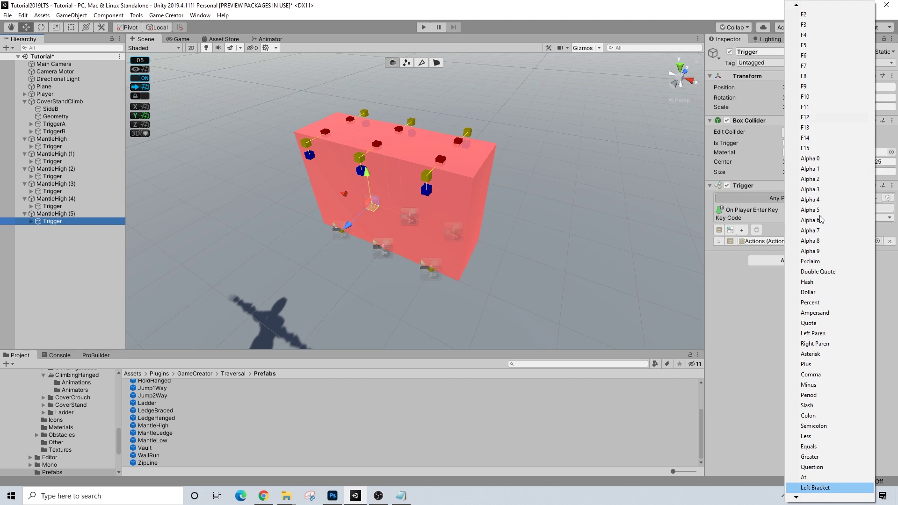
key(l)
key(l)
key(Return)
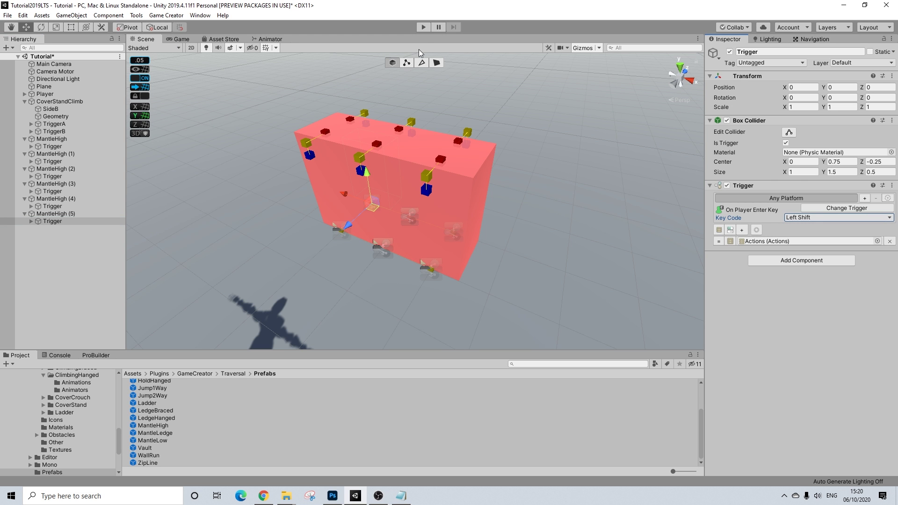
Step: Play-test the wall's front side: take cover against it, climb onto its top and walk off
click(422, 27)
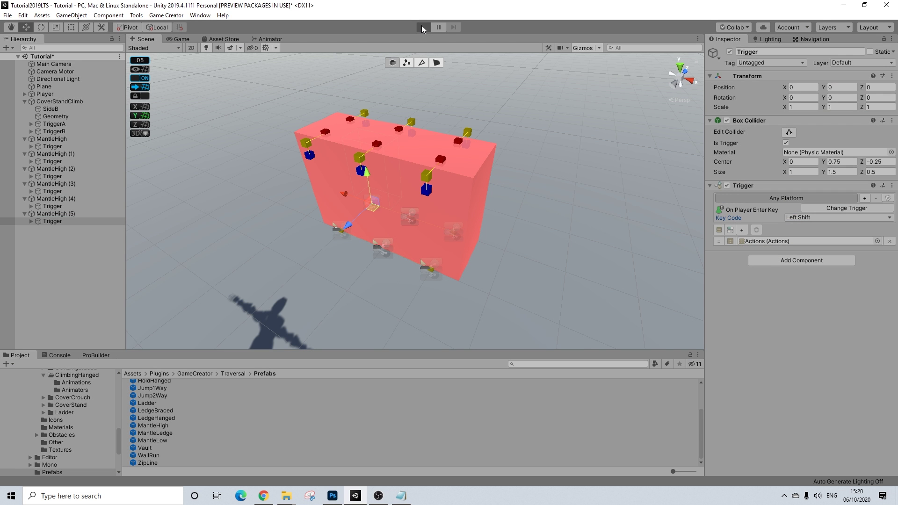
key(w)
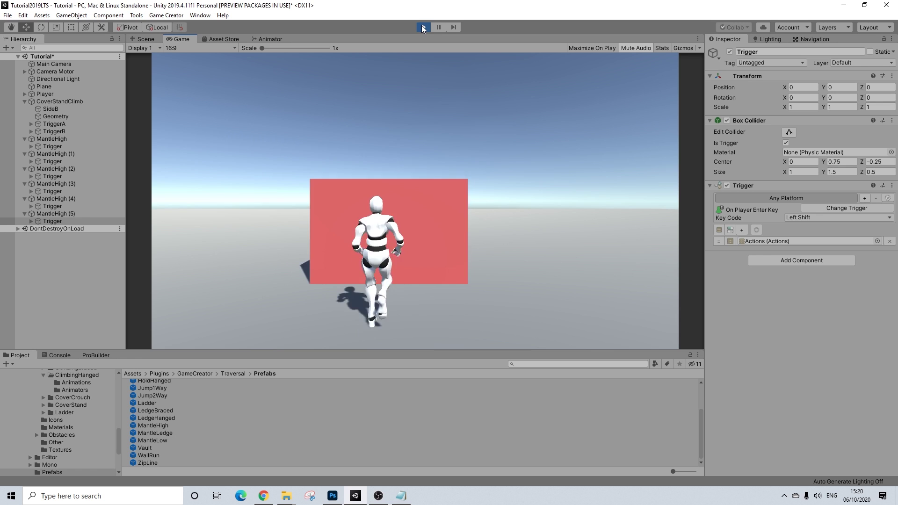
key(space)
key(a)
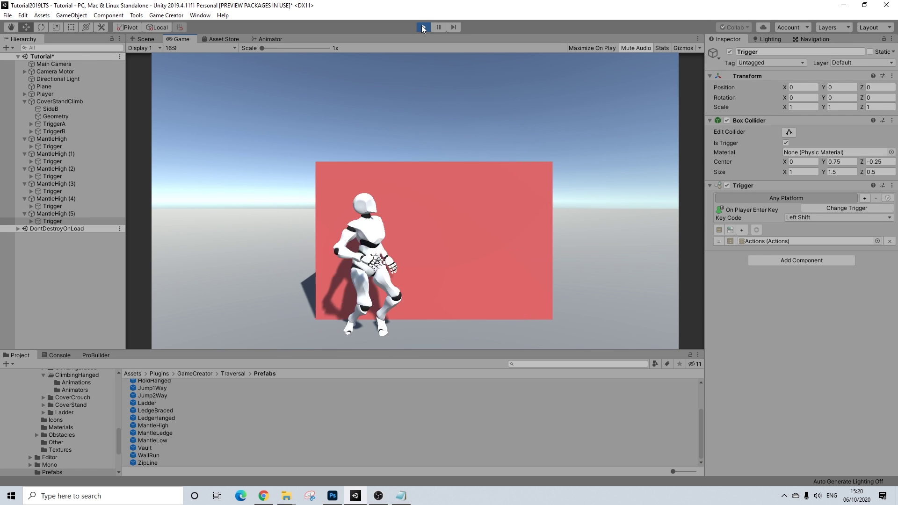
key(shift)
key(d)
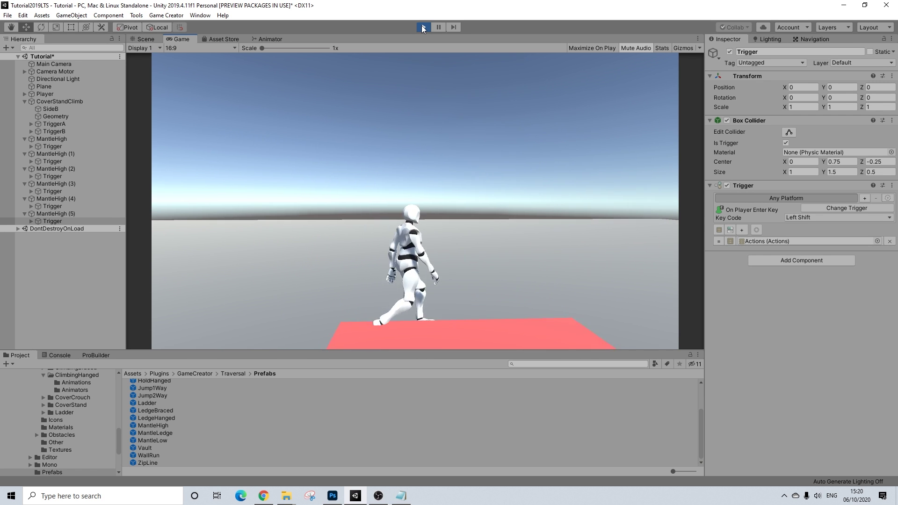
key(s)
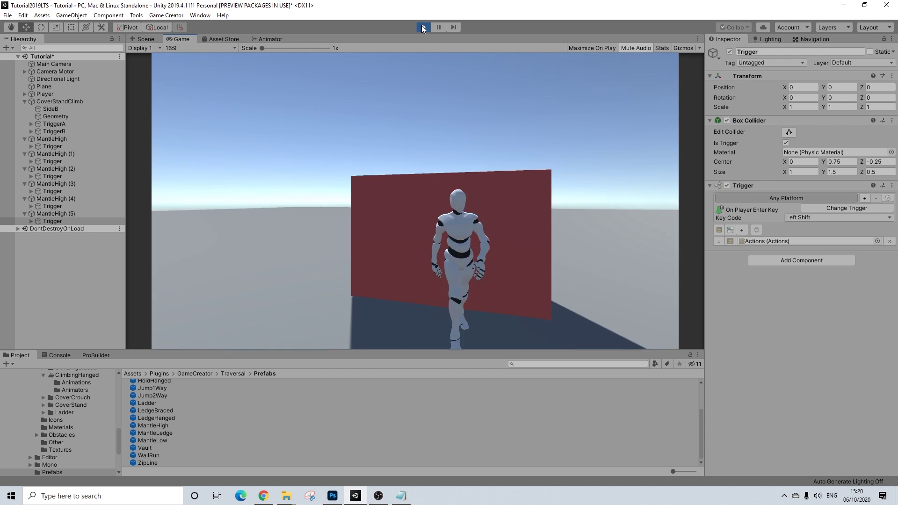
Step: Test climbing the wall from its shaded rear side and again from the front, and end the play test
key(w)
key(shift)
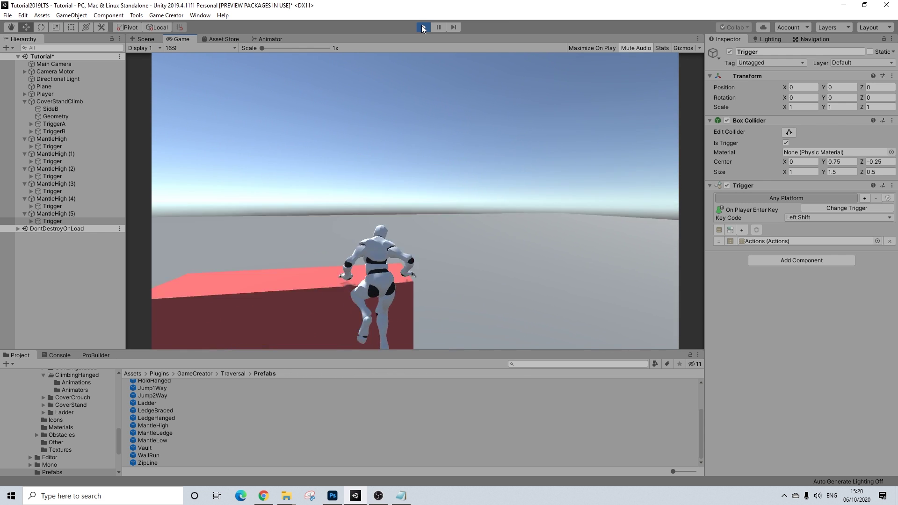
key(w)
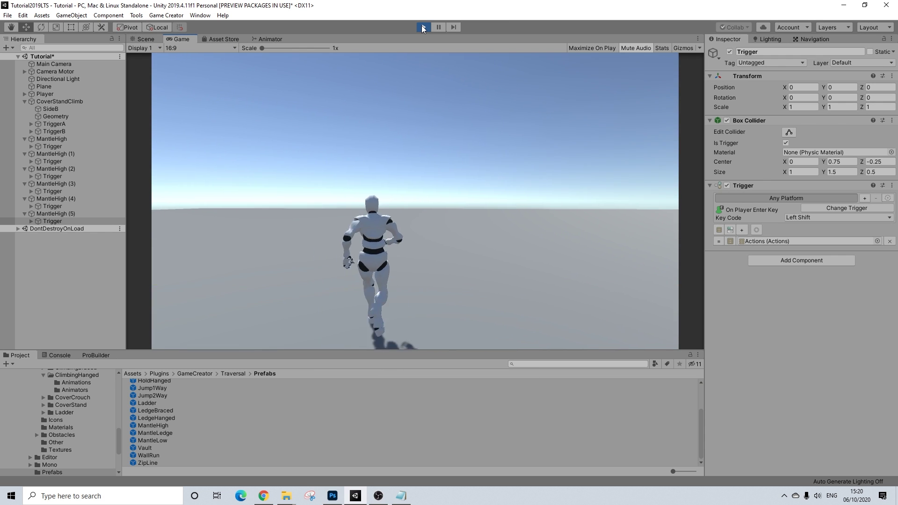
key(w)
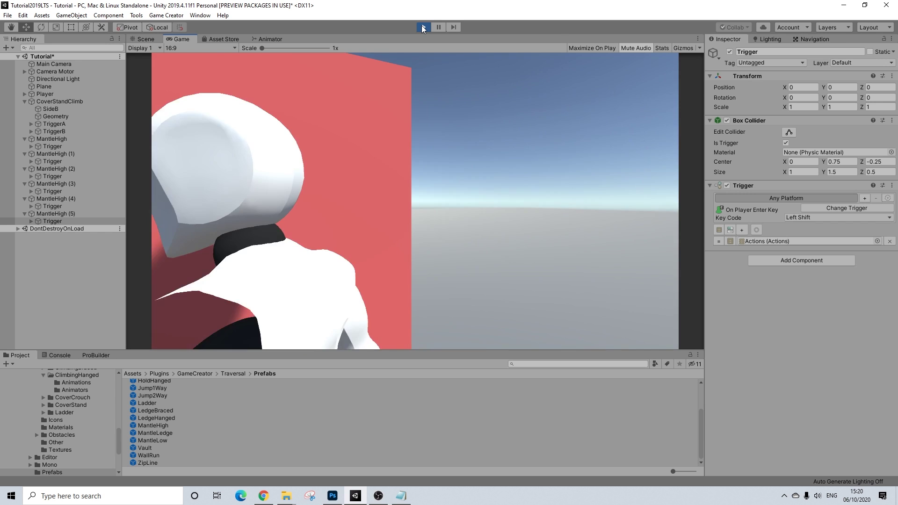
key(shift)
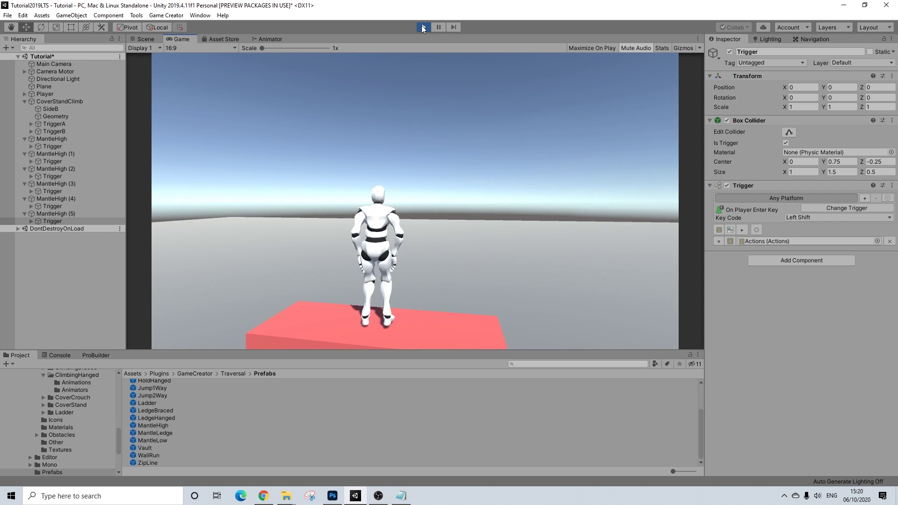
key(w)
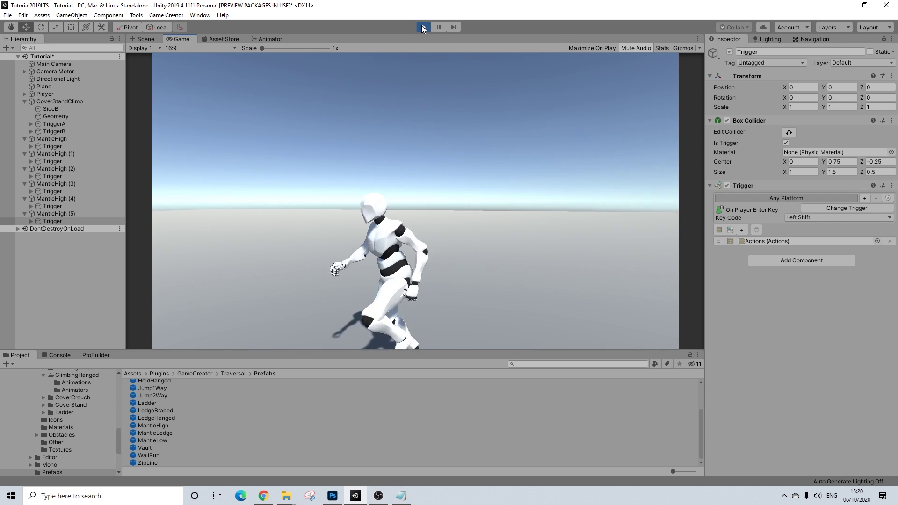
key(w)
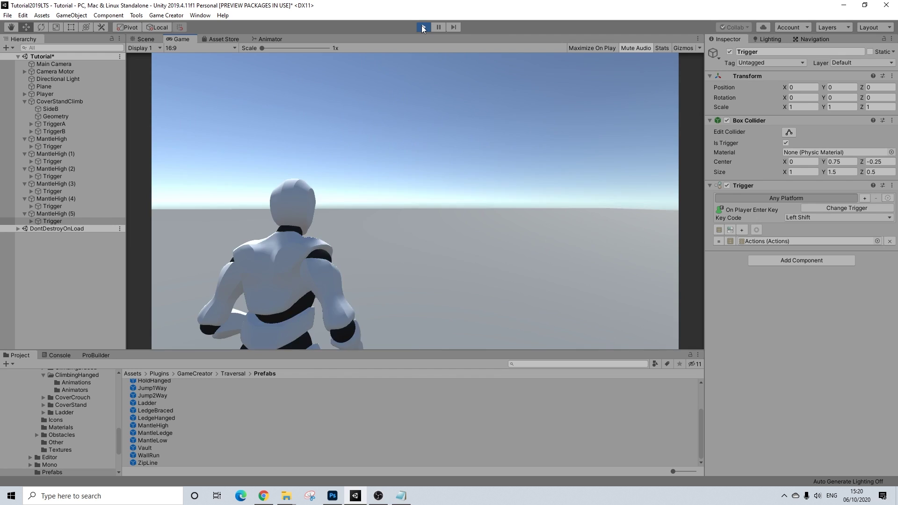
click(422, 27)
Step: Make all six MantleHigh objects children of CoverStandClimb
click(52, 139)
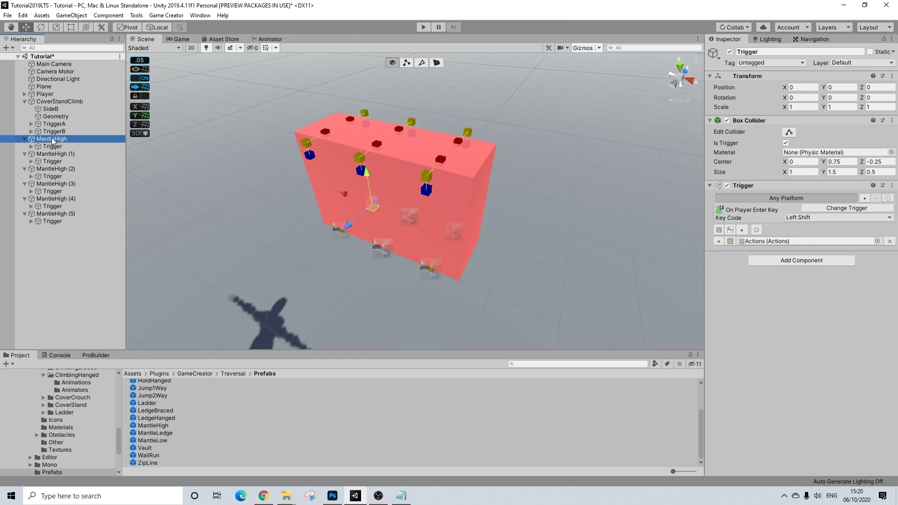
click(52, 132)
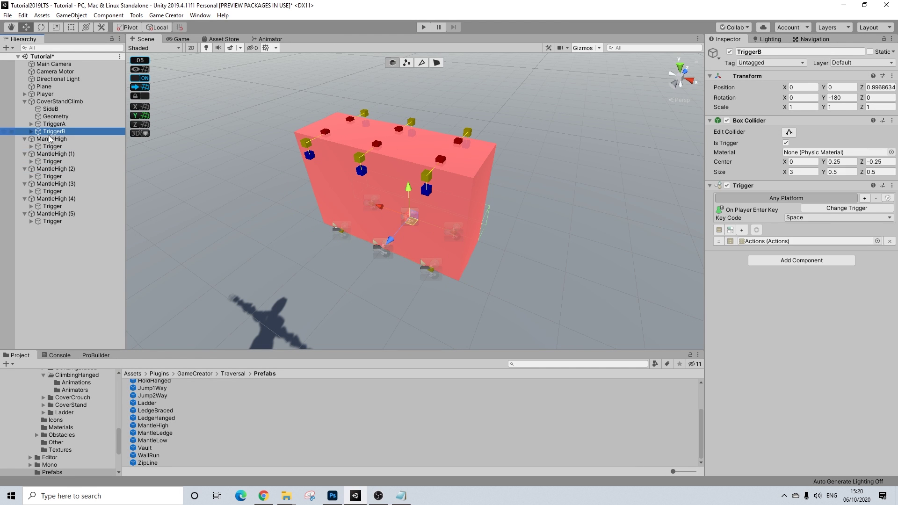
click(51, 139)
ctrl+click(52, 153)
ctrl+click(47, 169)
ctrl+click(54, 183)
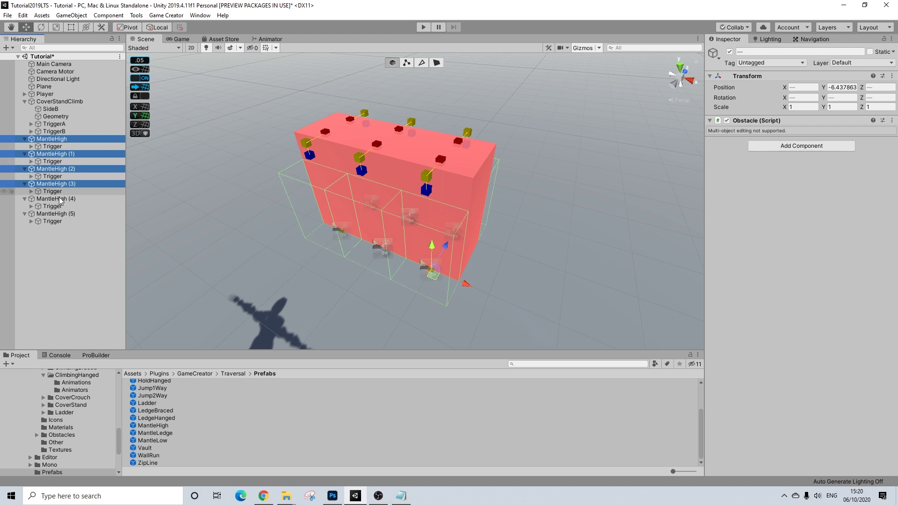
ctrl+click(61, 200)
ctrl+click(48, 214)
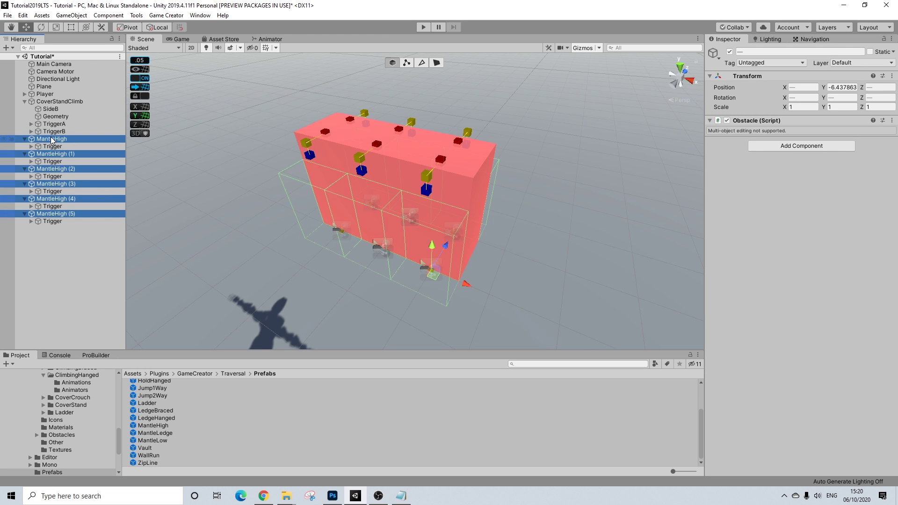
drag(64, 105, 64, 104)
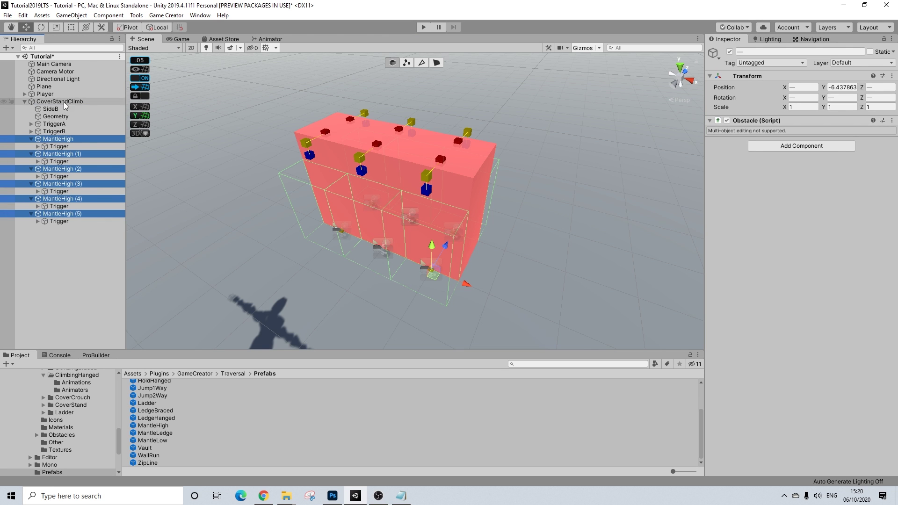
Step: Collapse the six MantleHigh children in the hierarchy so their Trigger objects are hidden
click(30, 139)
click(31, 147)
click(31, 154)
click(30, 161)
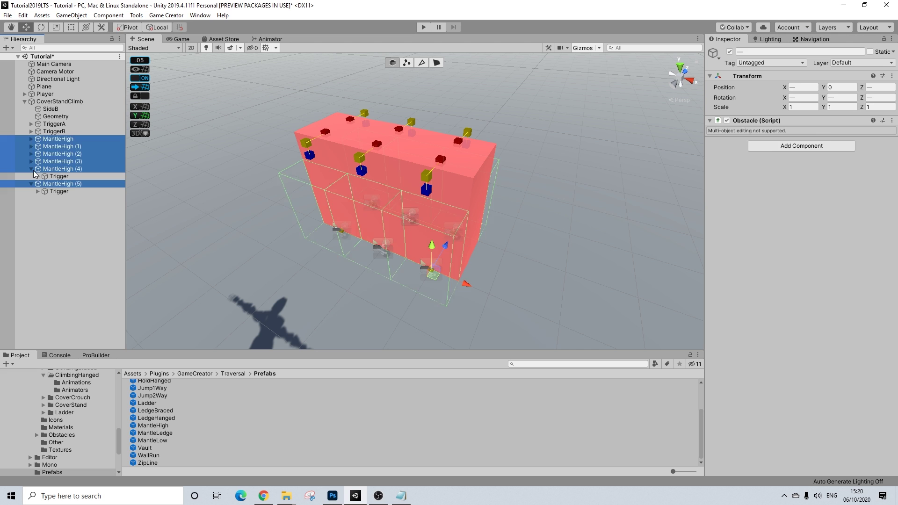
click(34, 169)
click(30, 184)
click(31, 168)
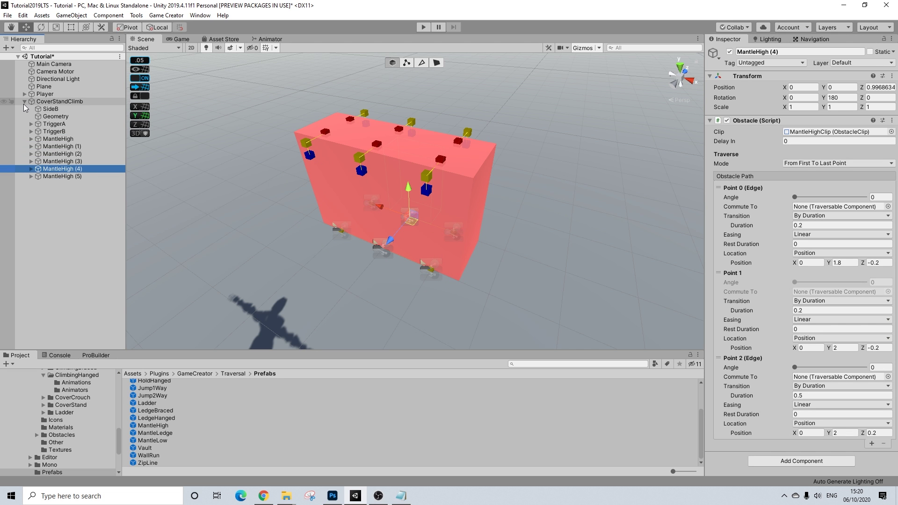
Step: Collapse CoverStandClimb and save it as a prefab in the Traversal Prefabs folder
click(24, 102)
click(230, 373)
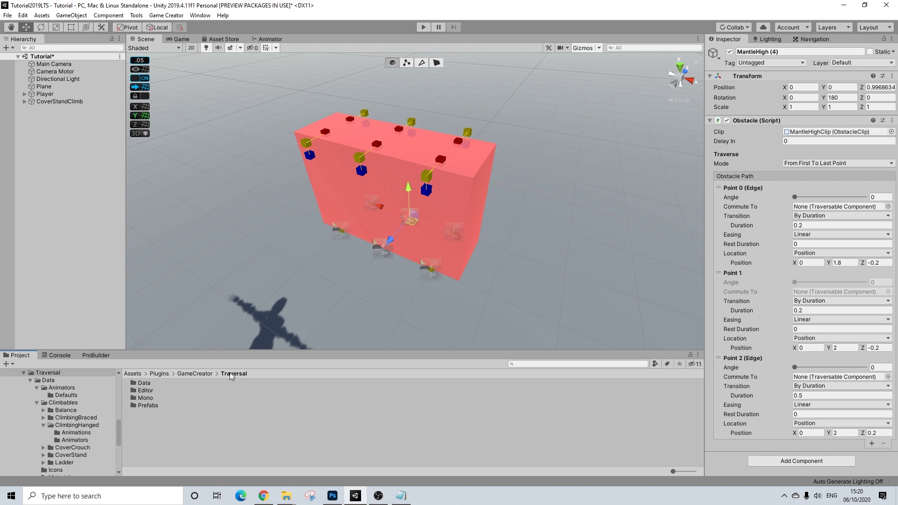
drag(50, 93, 182, 405)
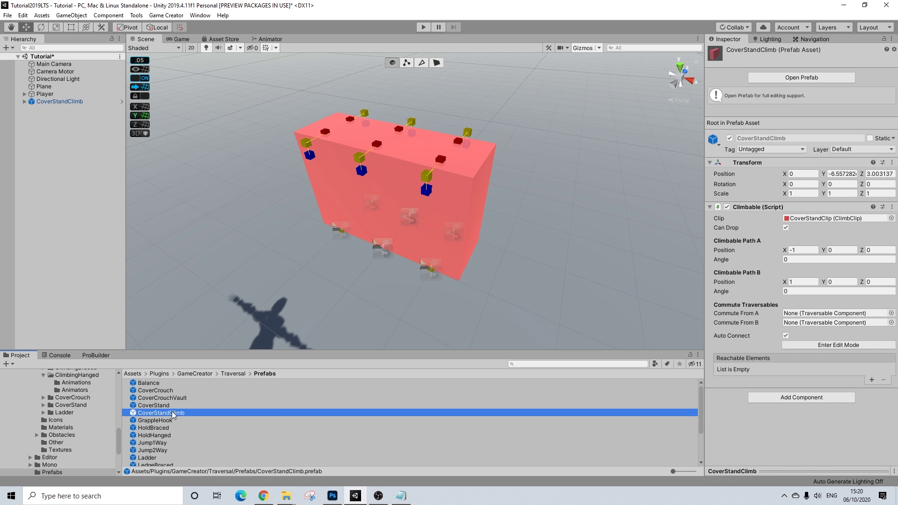
Step: Place a CoverCrouchVault prefab in the scene beside the tall wall, at about X 3.5 and Z 3.4
drag(175, 398, 587, 273)
scroll(590, 276, down, 4)
middle_drag(591, 276, 532, 264)
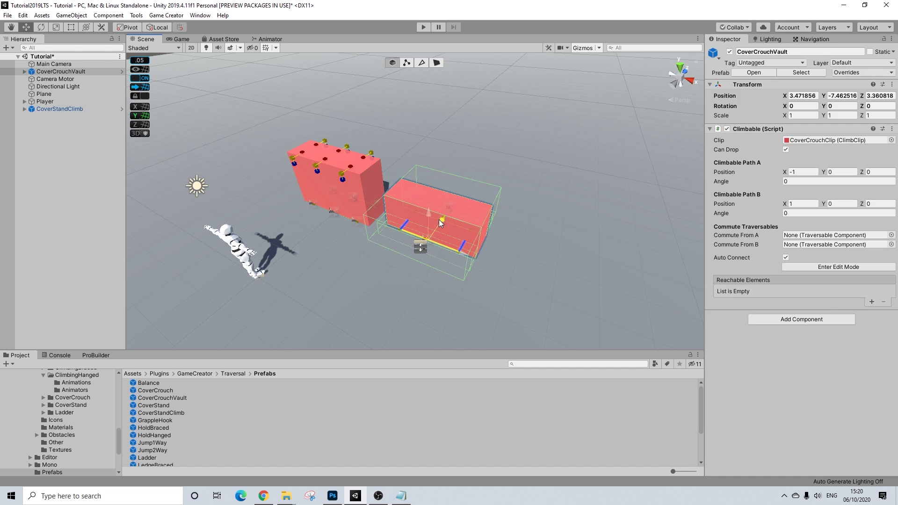
Step: Move the CoverCrouchVault away from the tall wall to X 5.5 and Z 3.05
drag(439, 219, 563, 229)
middle_drag(563, 229, 468, 227)
scroll(469, 229, up, 2)
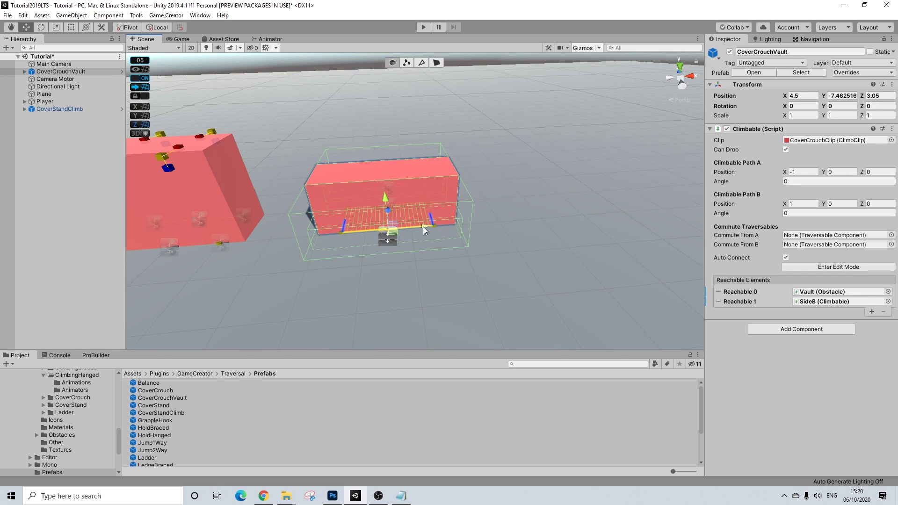
drag(422, 226, 448, 223)
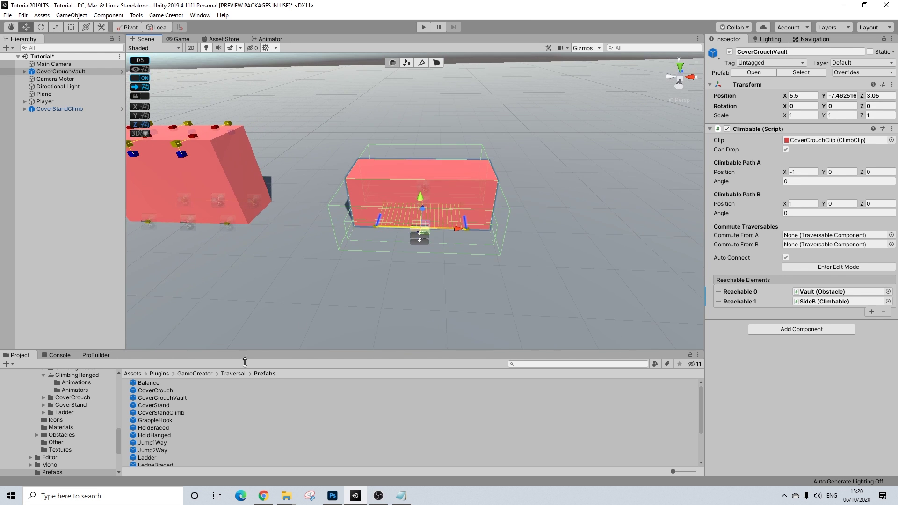
Step: Look through the remaining Traversal prefabs and view both covers beside the player in the scene
scroll(178, 435, down, 3)
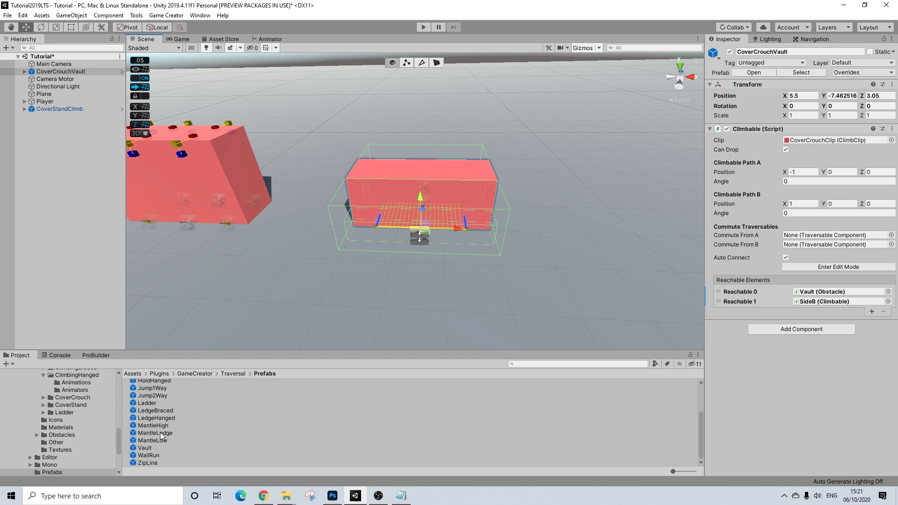
drag(160, 433, 517, 35)
alt+drag(396, 223, 289, 247)
middle_drag(289, 243, 455, 249)
scroll(455, 250, up, 5)
middle_drag(568, 273, 375, 273)
alt+drag(165, 269, 207, 265)
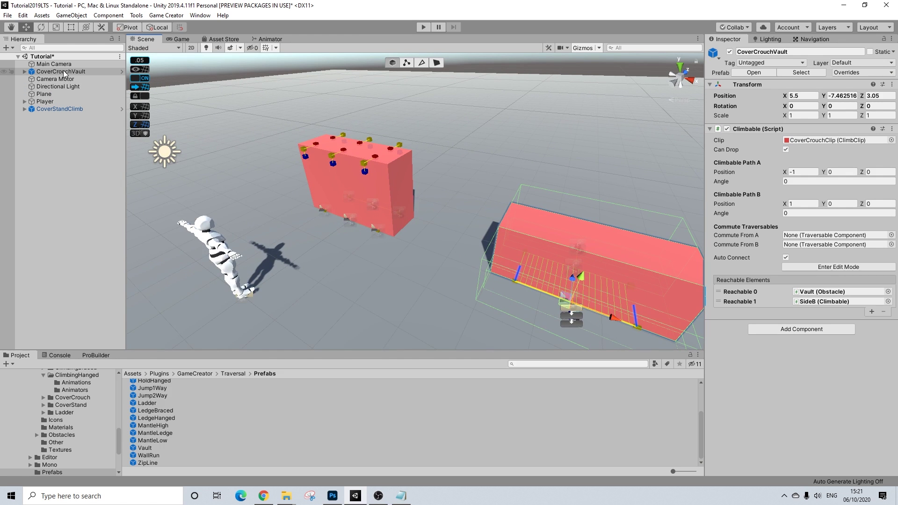
Step: Reorder the hierarchy so CoverCrouchVault sits directly below CoverStandClimb
drag(63, 71, 63, 113)
click(75, 103)
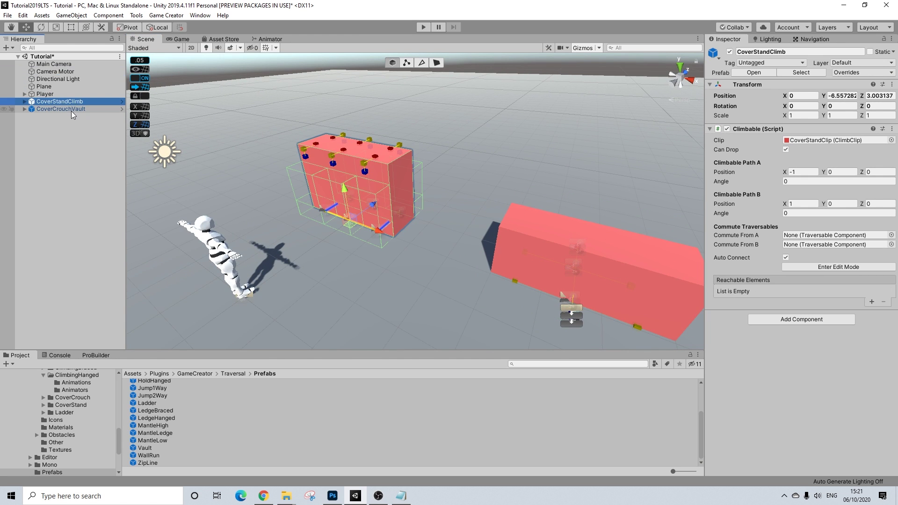
click(71, 111)
click(71, 114)
Step: Select CoverCrouchVault and CoverStandClimb together, frame them, and examine their placement from several angles
click(74, 109)
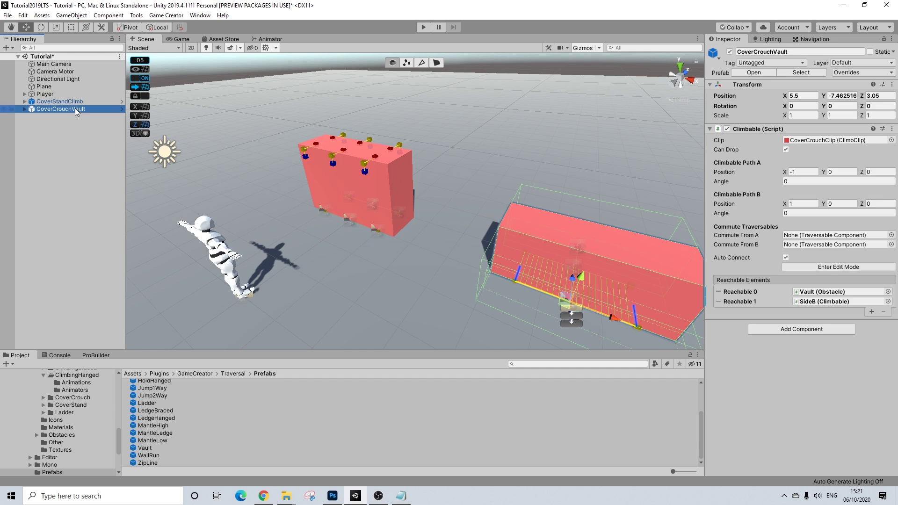
ctrl+click(76, 104)
key(f)
alt+drag(326, 224, 362, 259)
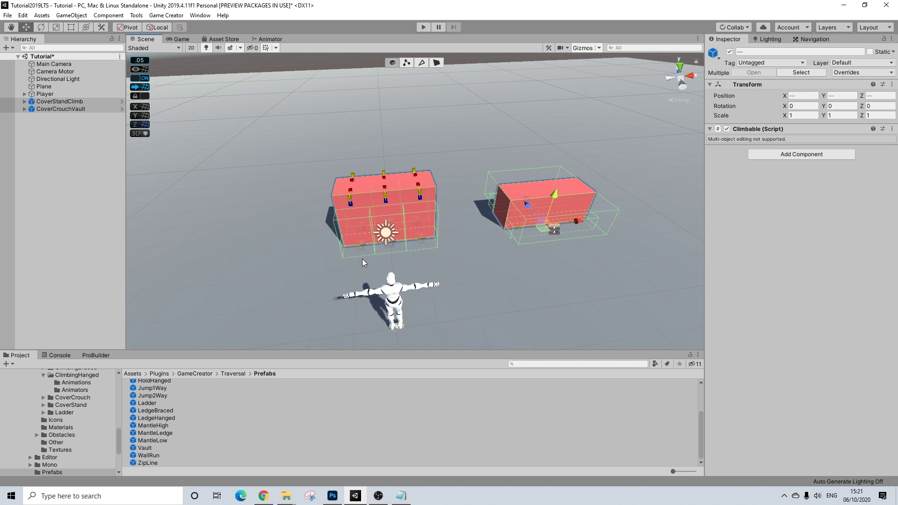
mouse_move(369, 202)
alt+mouse_down()
mouse_move(655, 208)
mouse_move(378, 217)
alt+mouse_up()
scroll(486, 236, down, 5)
middle_drag(508, 248, 450, 242)
scroll(474, 243, up, 7)
alt+drag(515, 253, 425, 226)
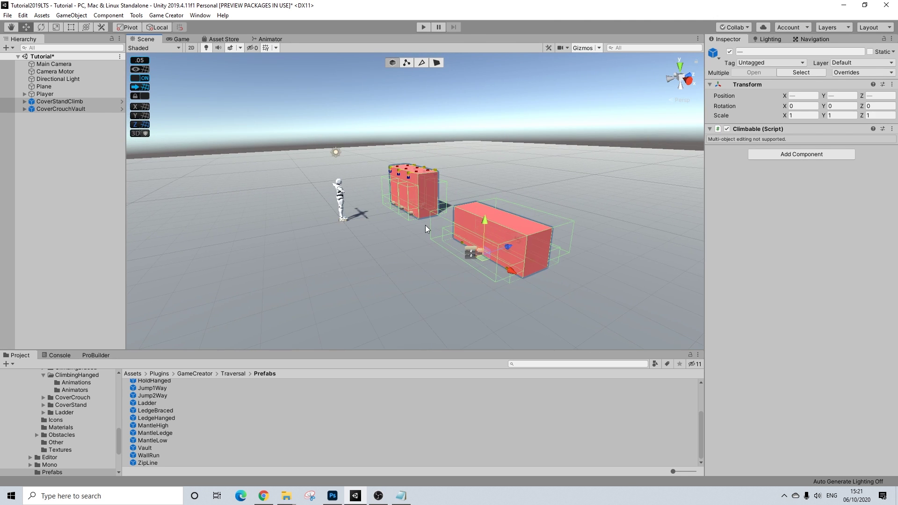